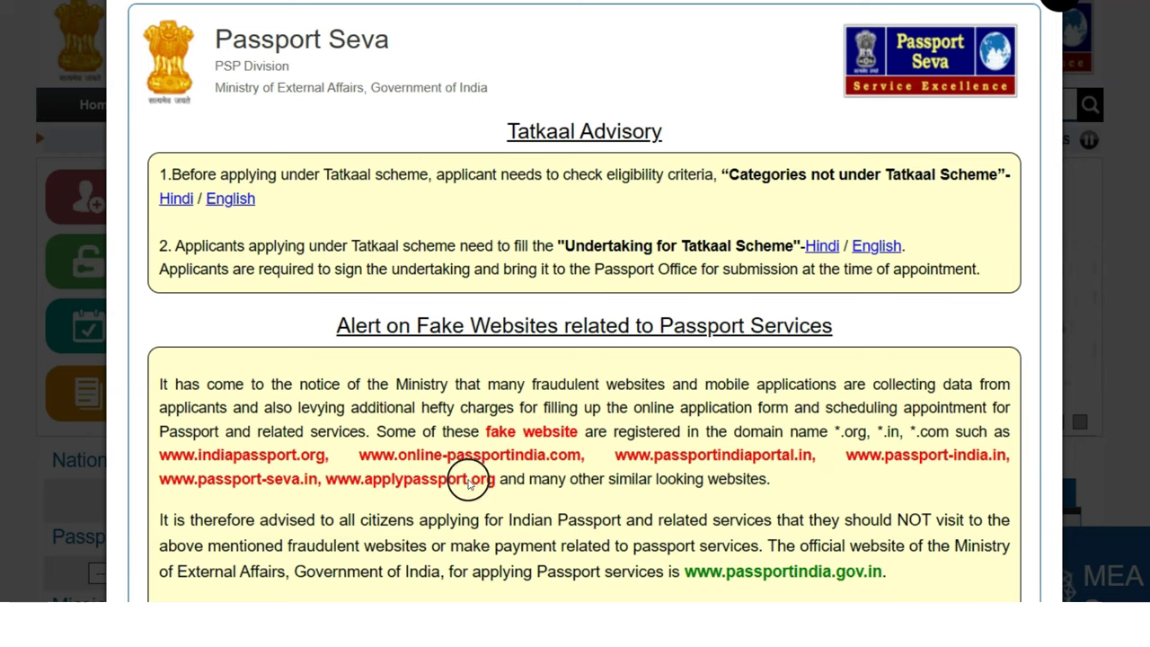
# Close the Tatkaal advisory notice and open the New User Registration form
pyautogui.scroll(-1, 477, 441)
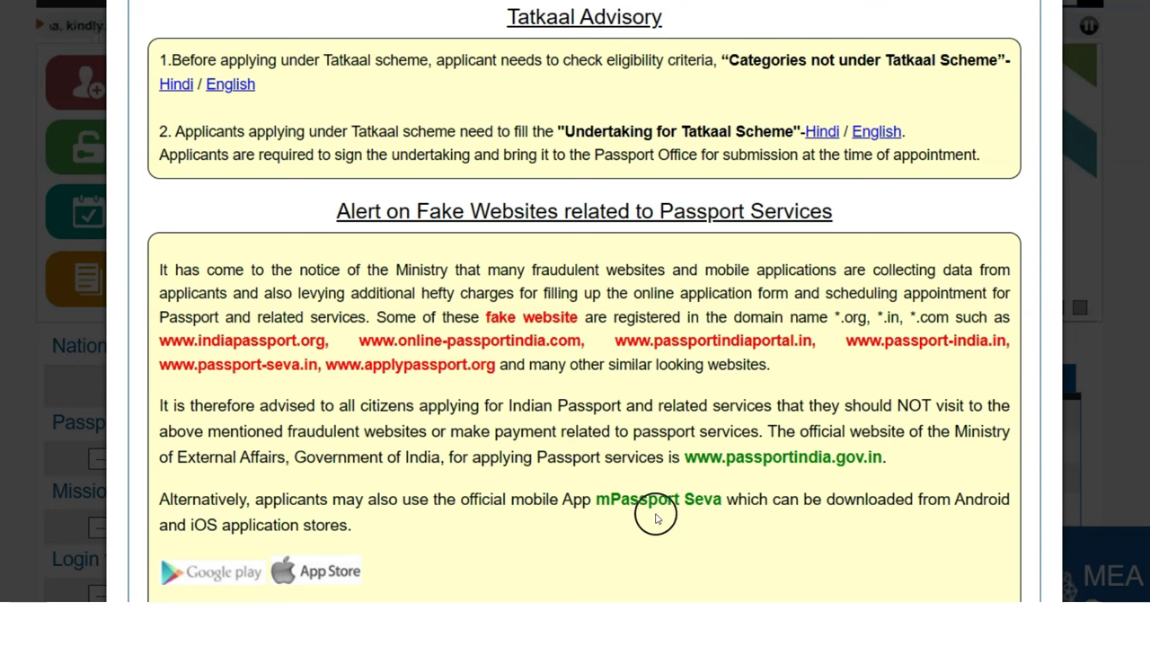
pyautogui.scroll(2, 1075, 141)
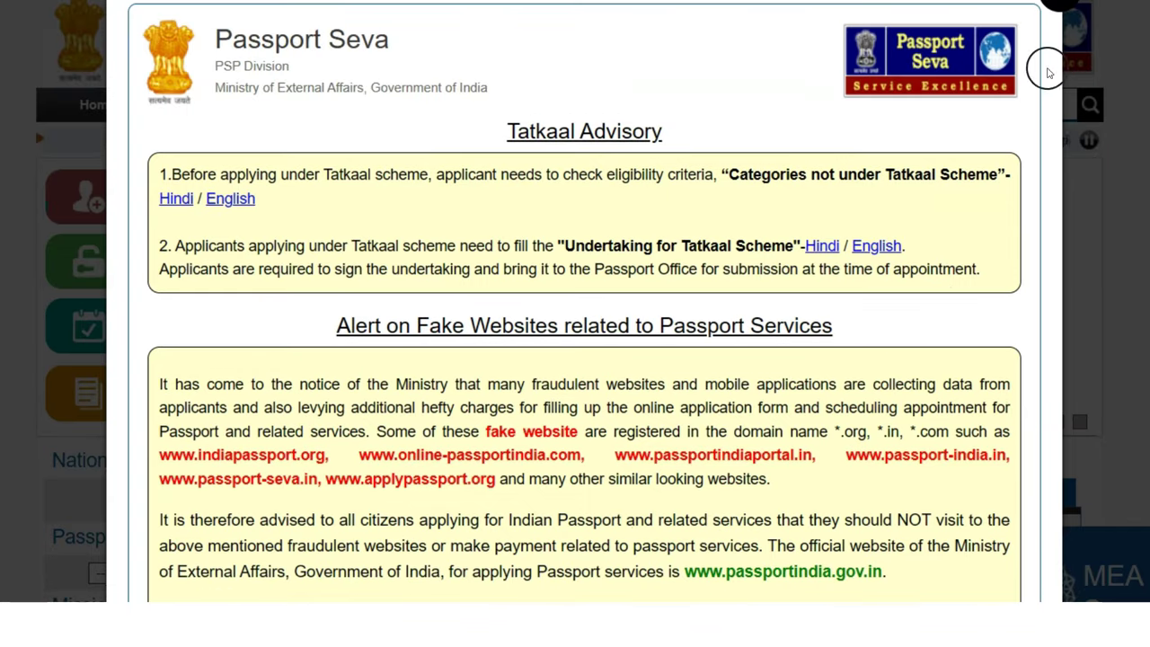
pyautogui.press('Escape')
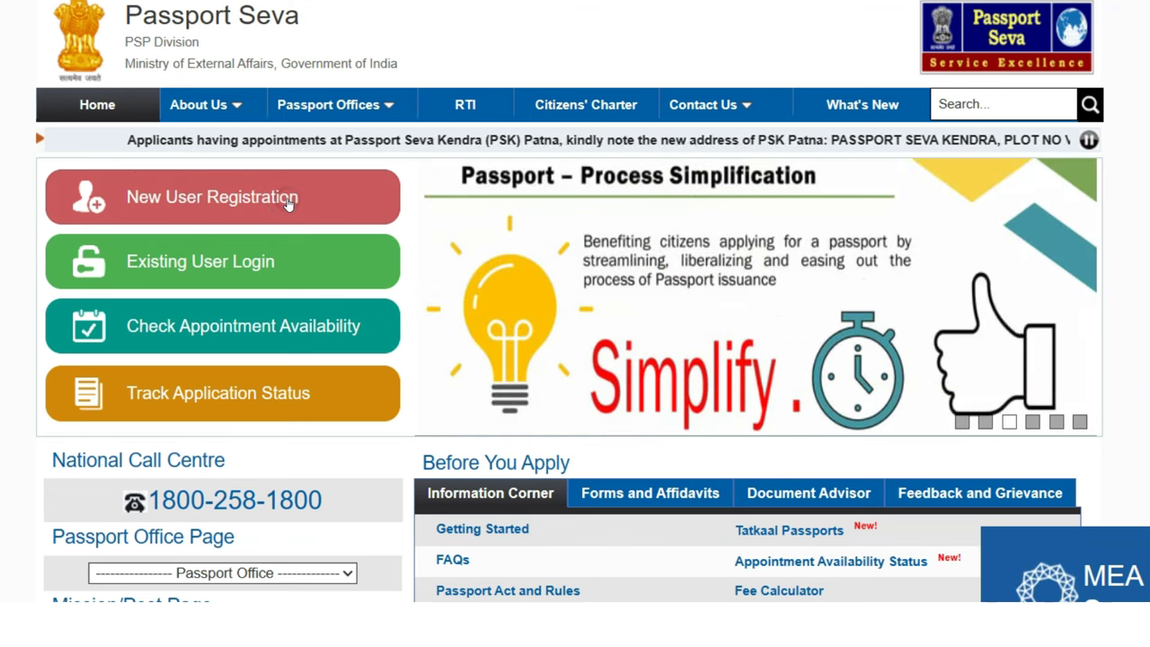
pyautogui.click(288, 205)
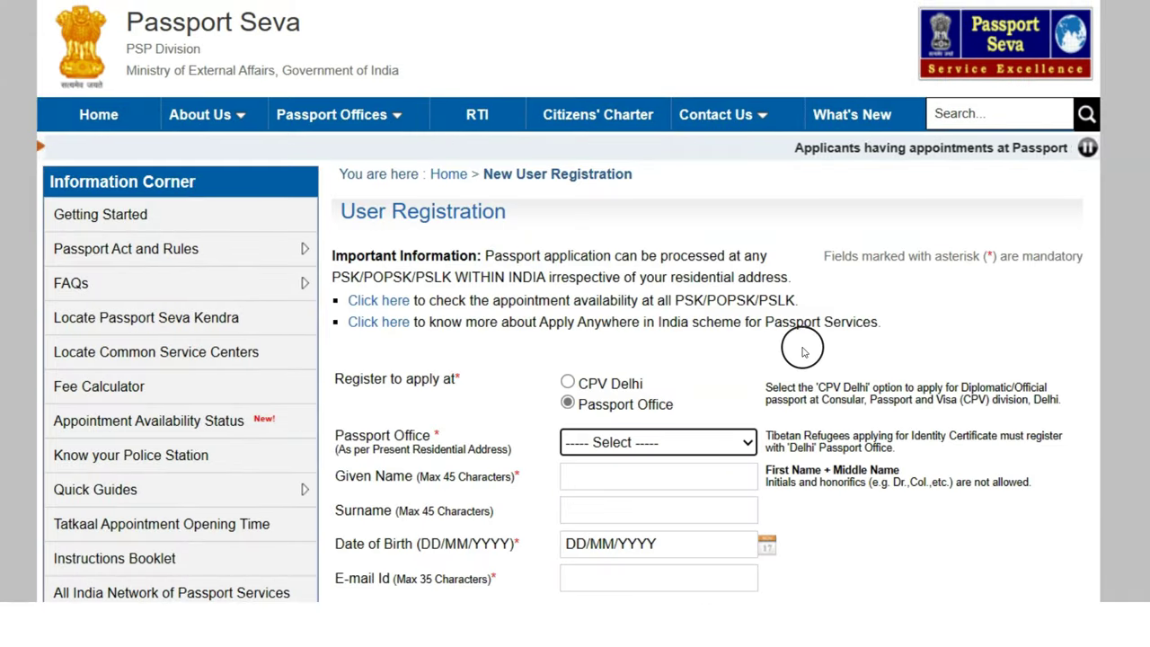
# Choose Bengaluru as the Passport Office on the registration form
pyautogui.scroll(-1, 787, 346)
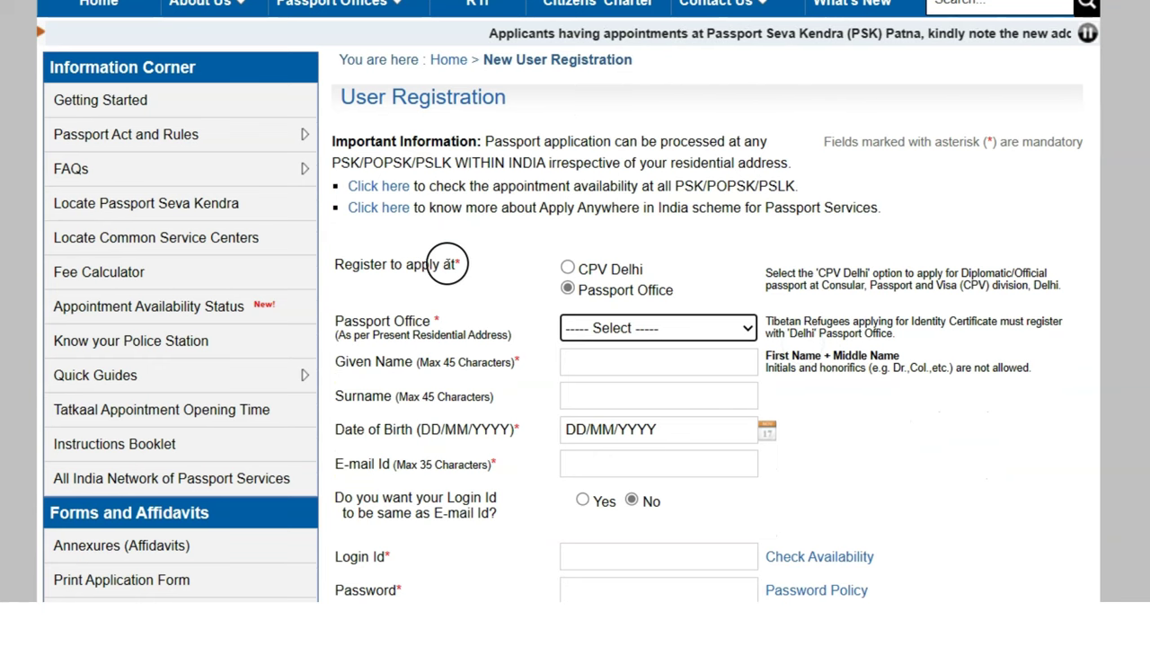
pyautogui.moveTo(608, 289); pyautogui.dragTo(657, 290)
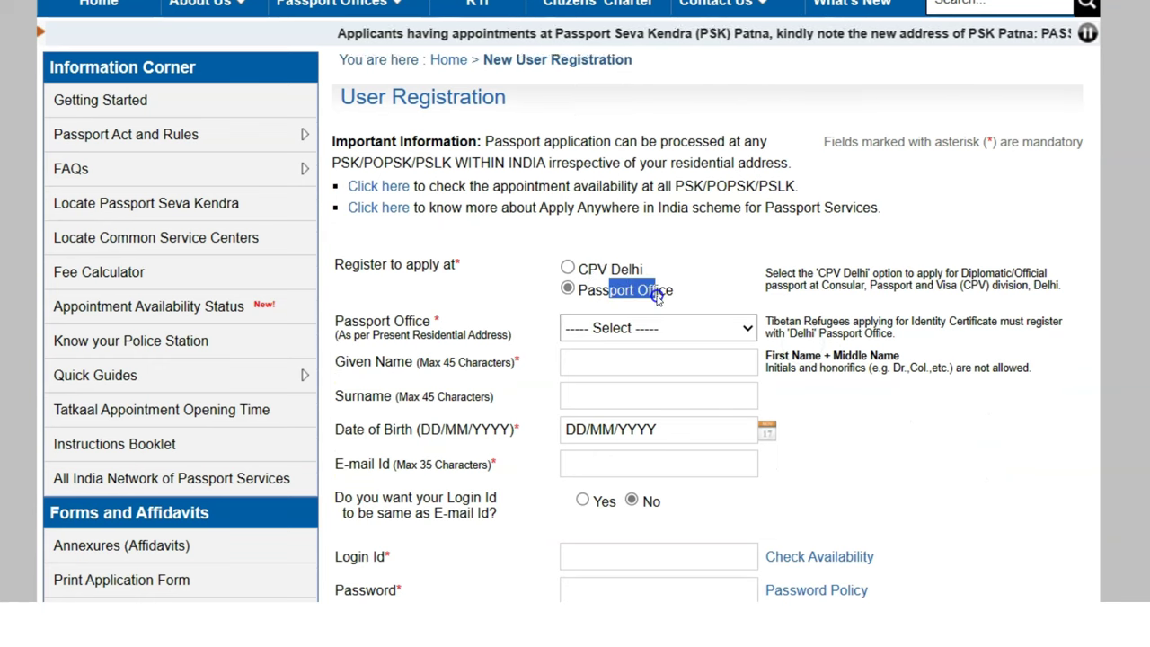
pyautogui.click(613, 328)
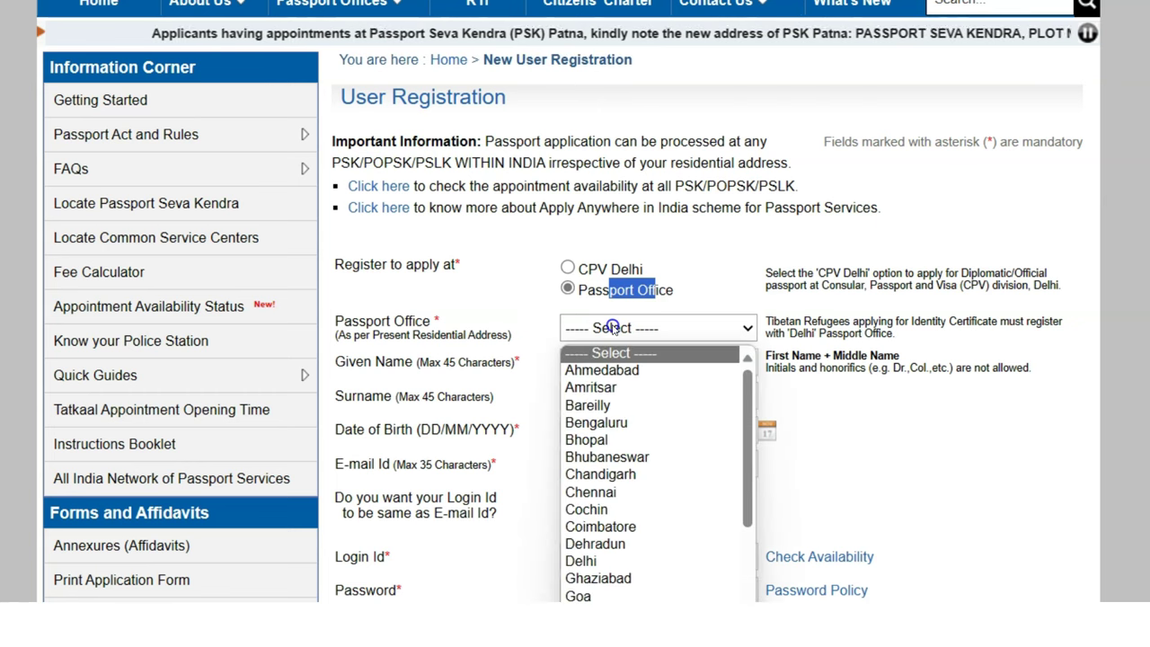
pyautogui.click(597, 422)
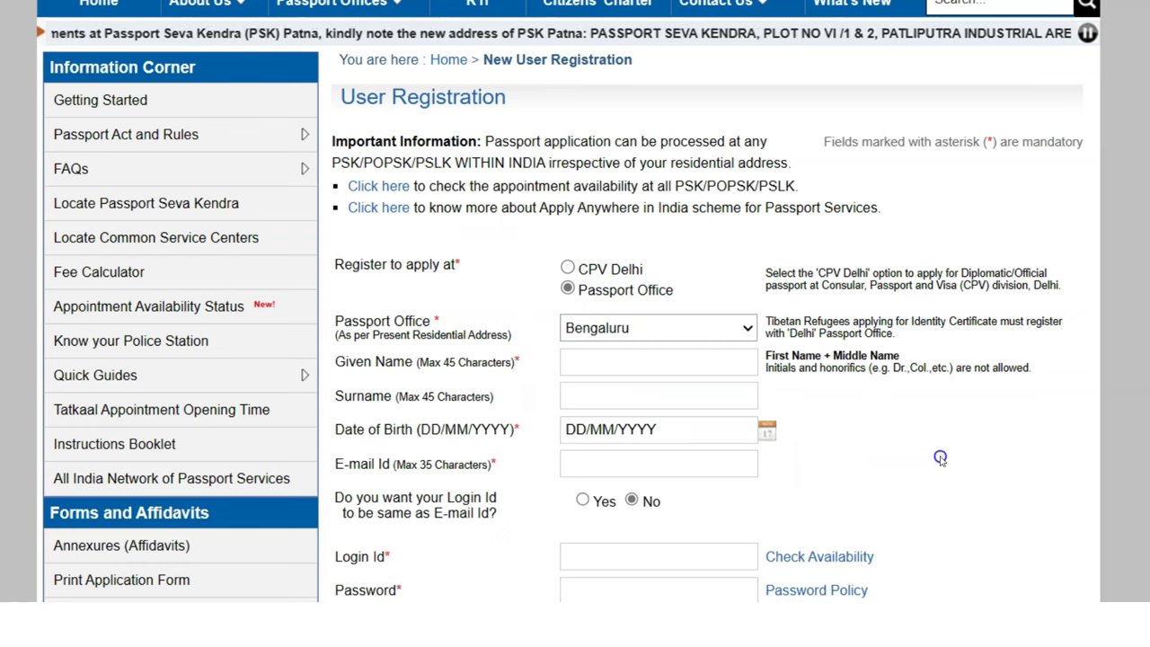
pyautogui.scroll(-2, 950, 415)
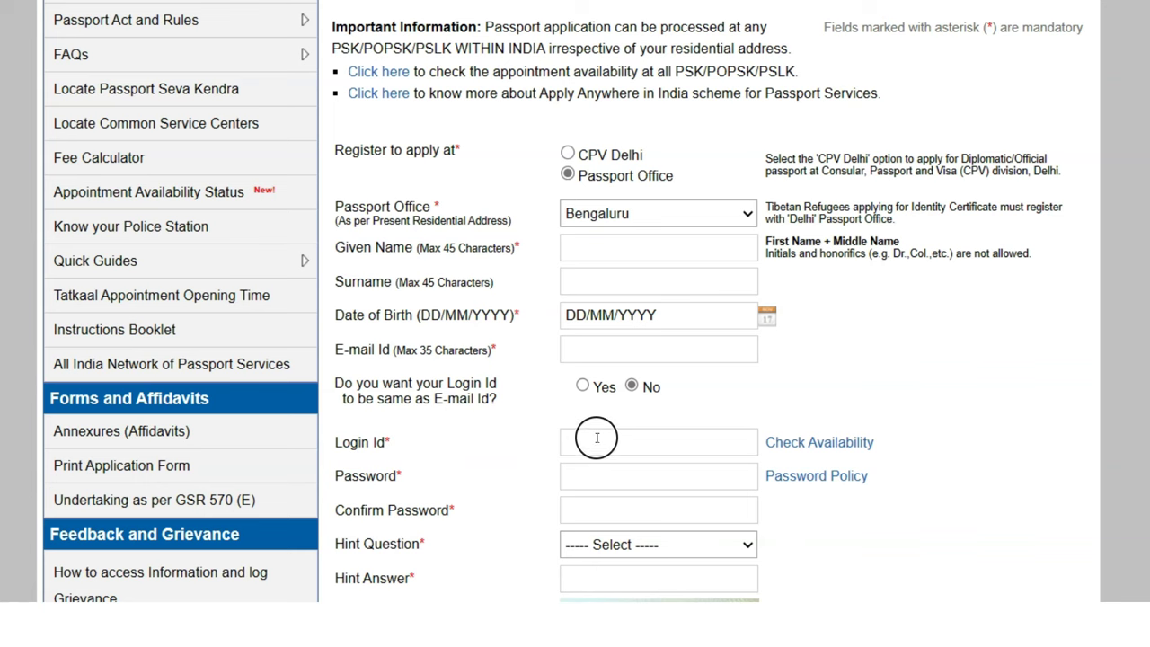
# Enter the applicant's e-mail address in the E-mail Id field
pyautogui.click(599, 437)
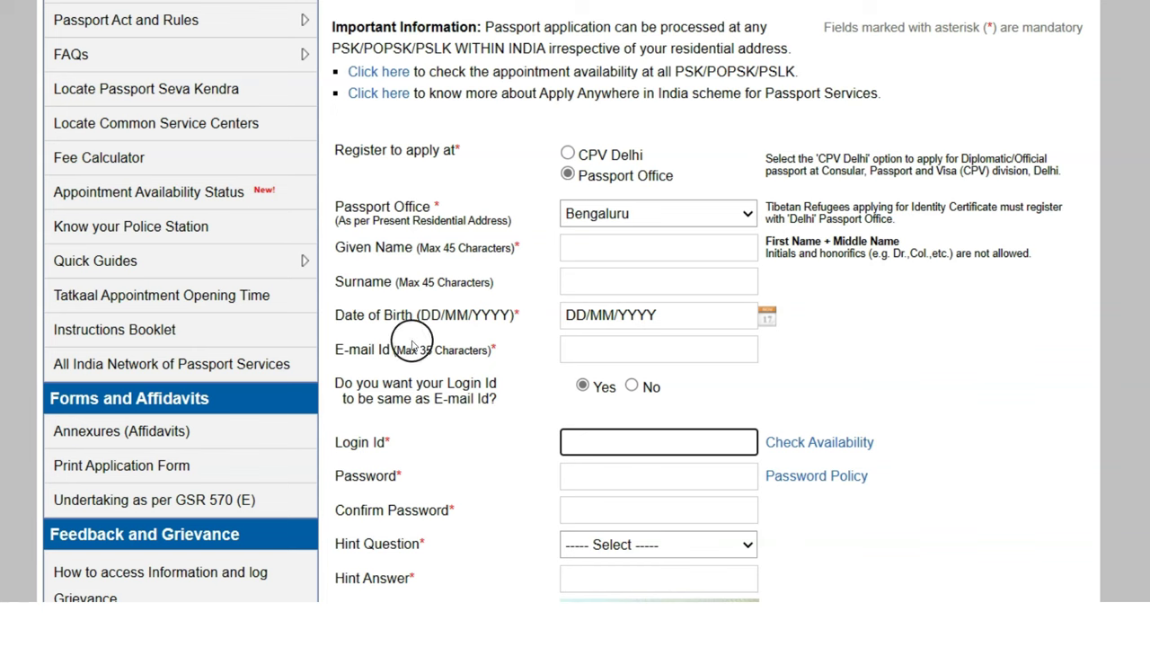
pyautogui.click(620, 355)
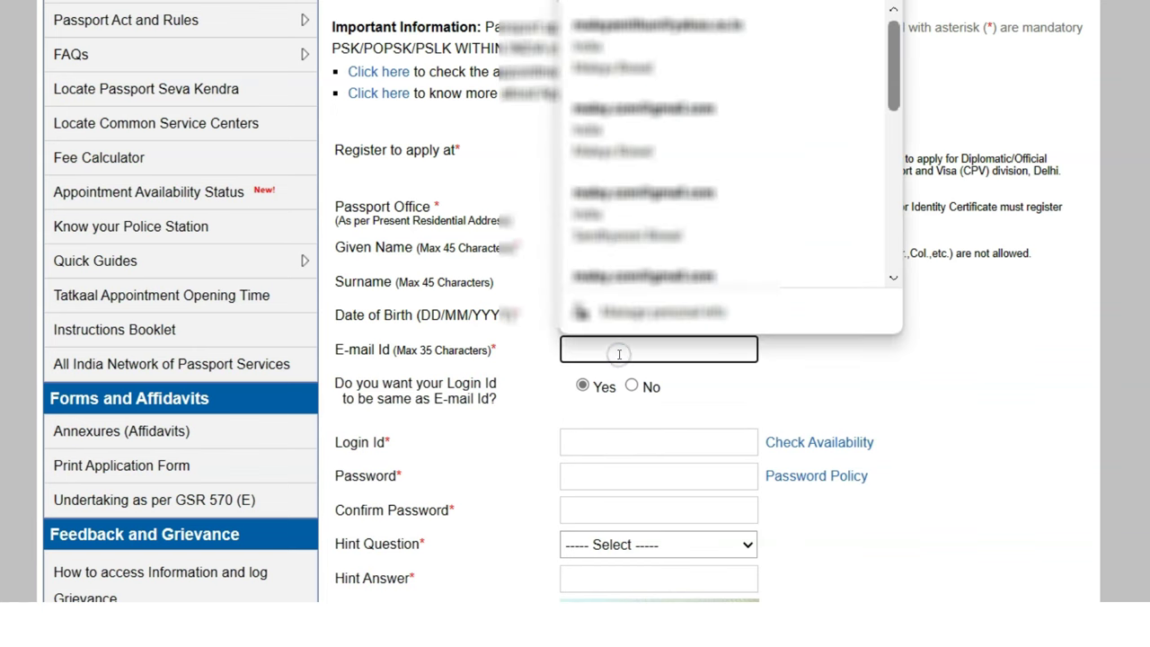
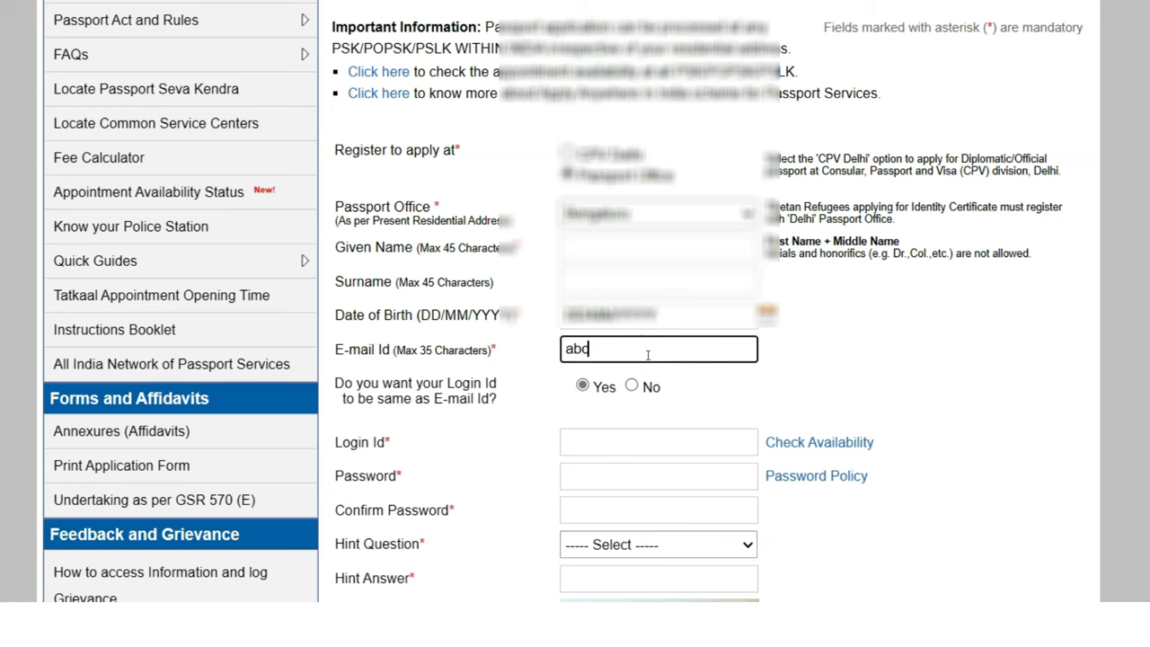
pyautogui.click(678, 445)
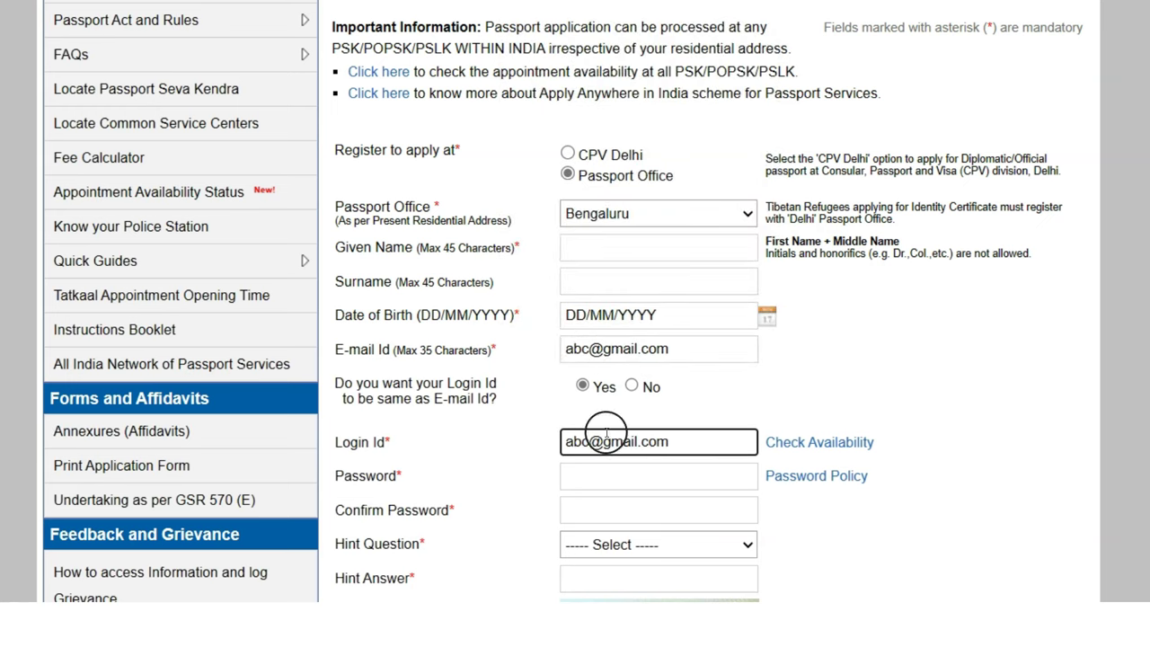
# Set 'Login Id same as E-mail Id' to Yes so the login ID matches the e-mail
pyautogui.click(632, 386)
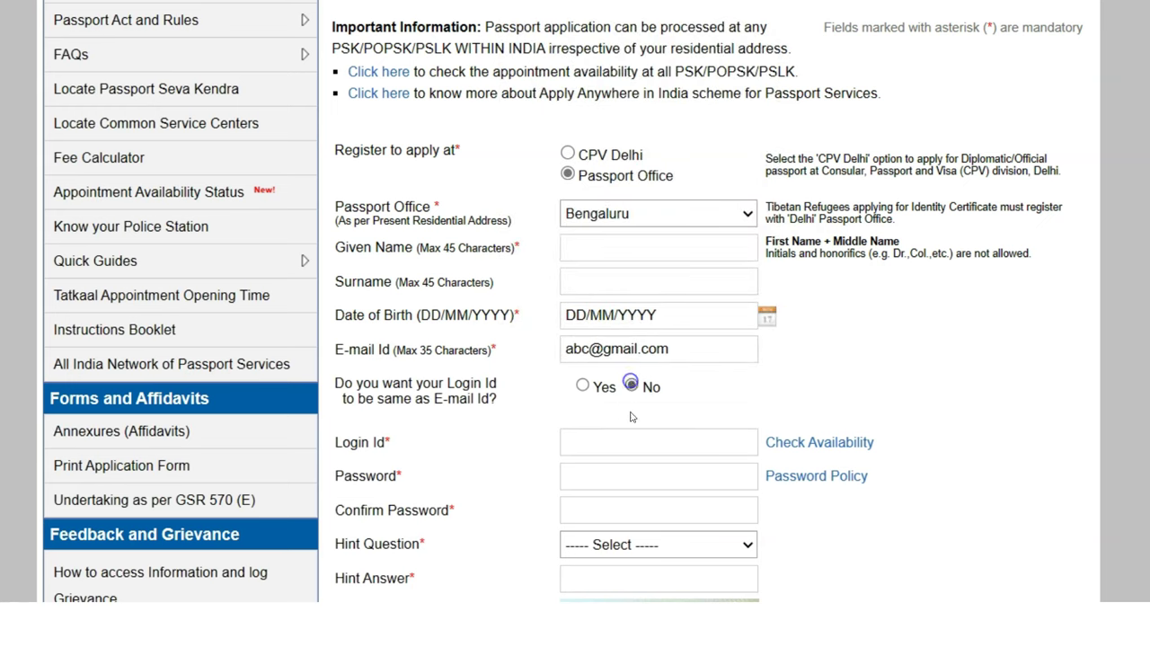
pyautogui.click(635, 442)
pyautogui.click(593, 384)
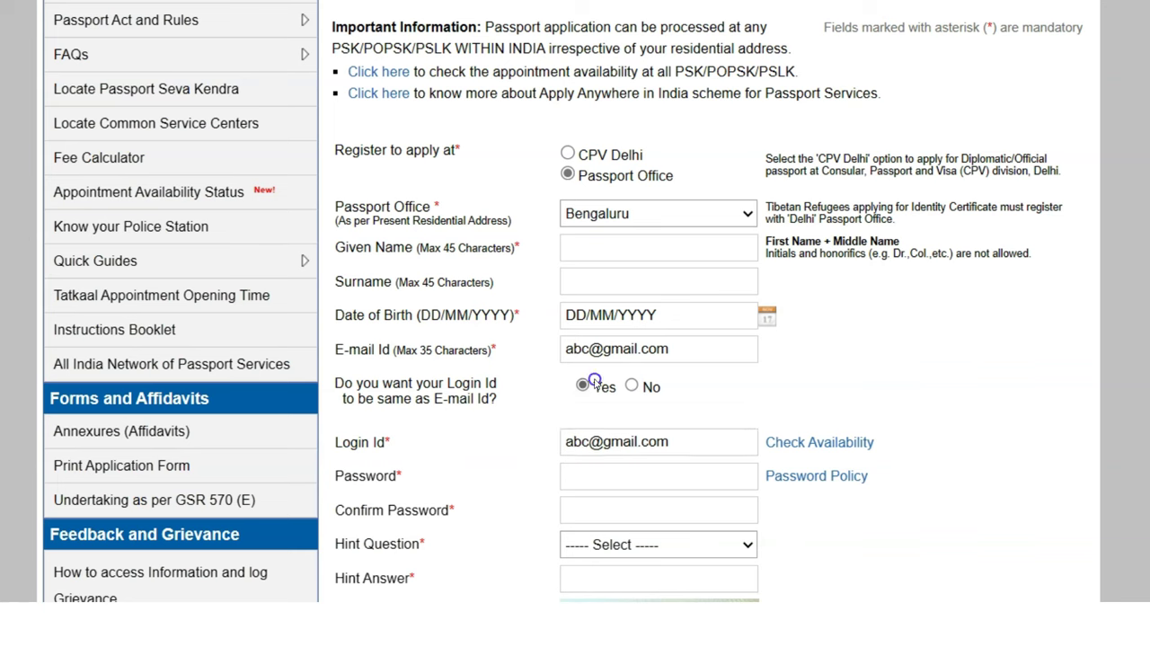
pyautogui.click(596, 473)
pyautogui.click(597, 513)
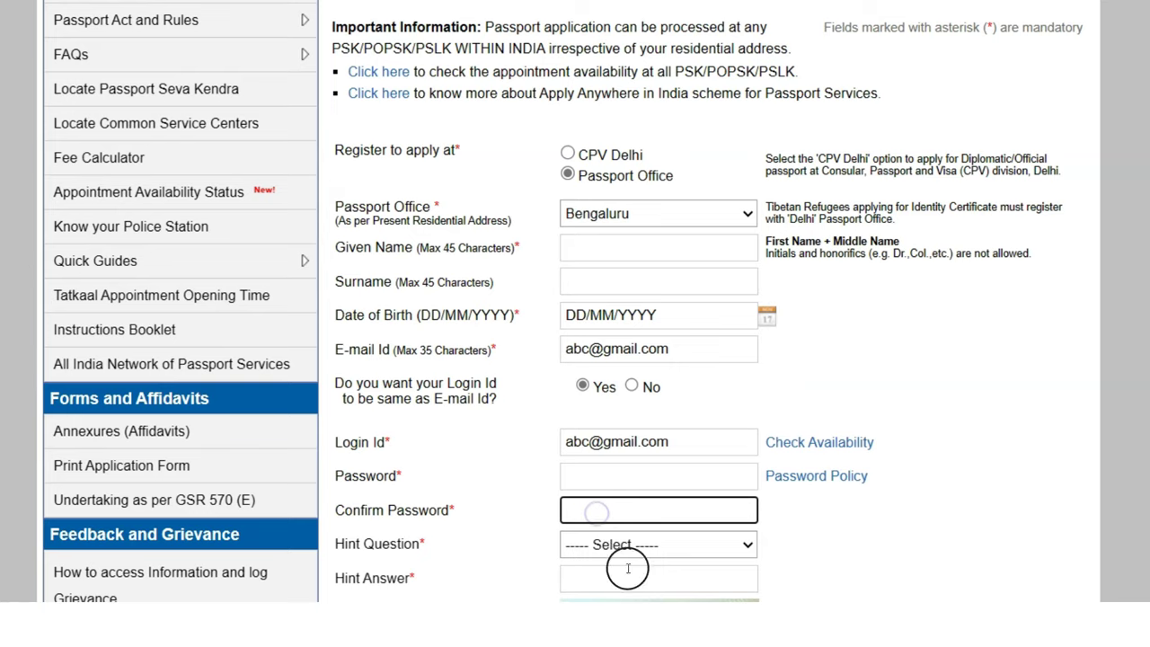
pyautogui.scroll(-2, 764, 503)
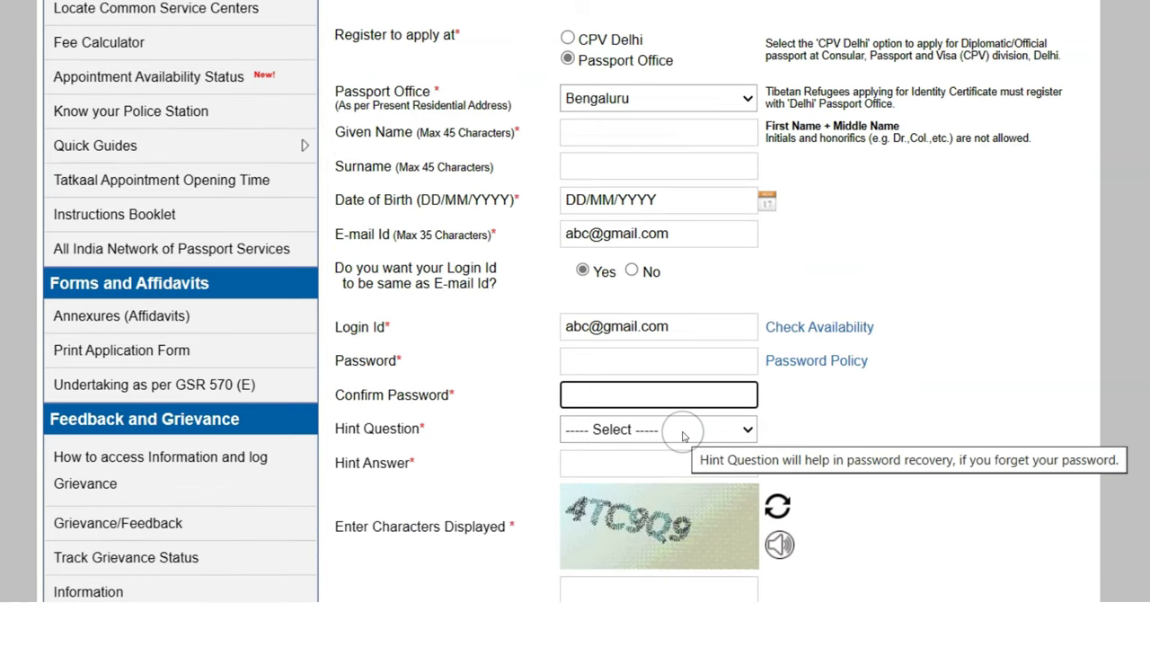
pyautogui.click(872, 511)
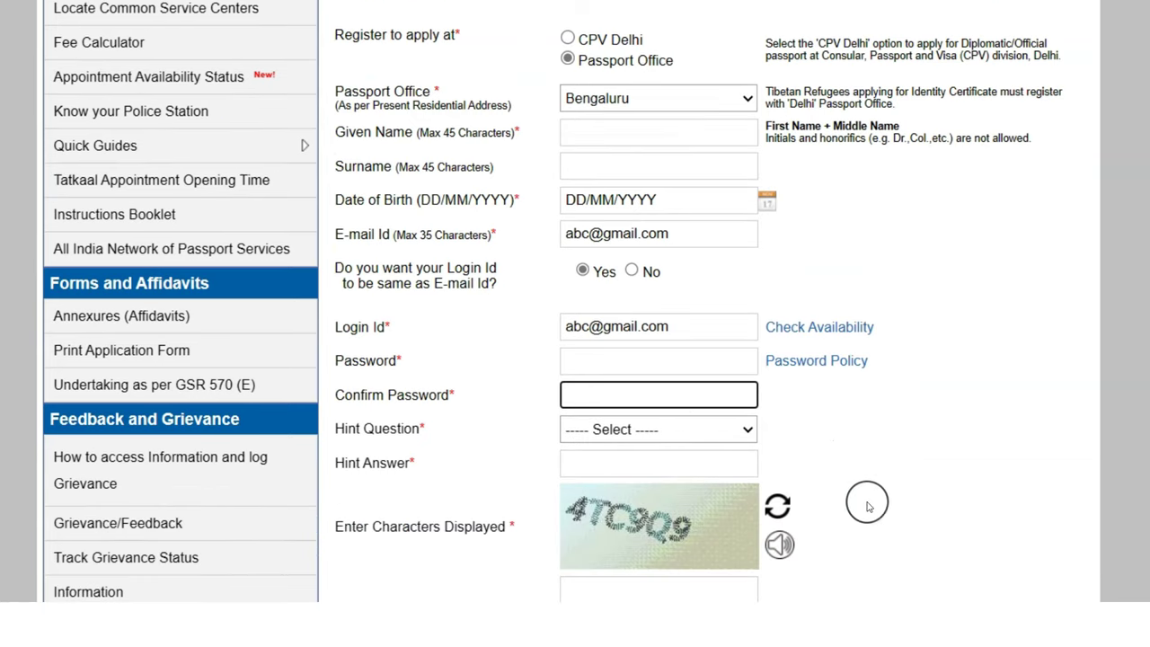
pyautogui.click(621, 466)
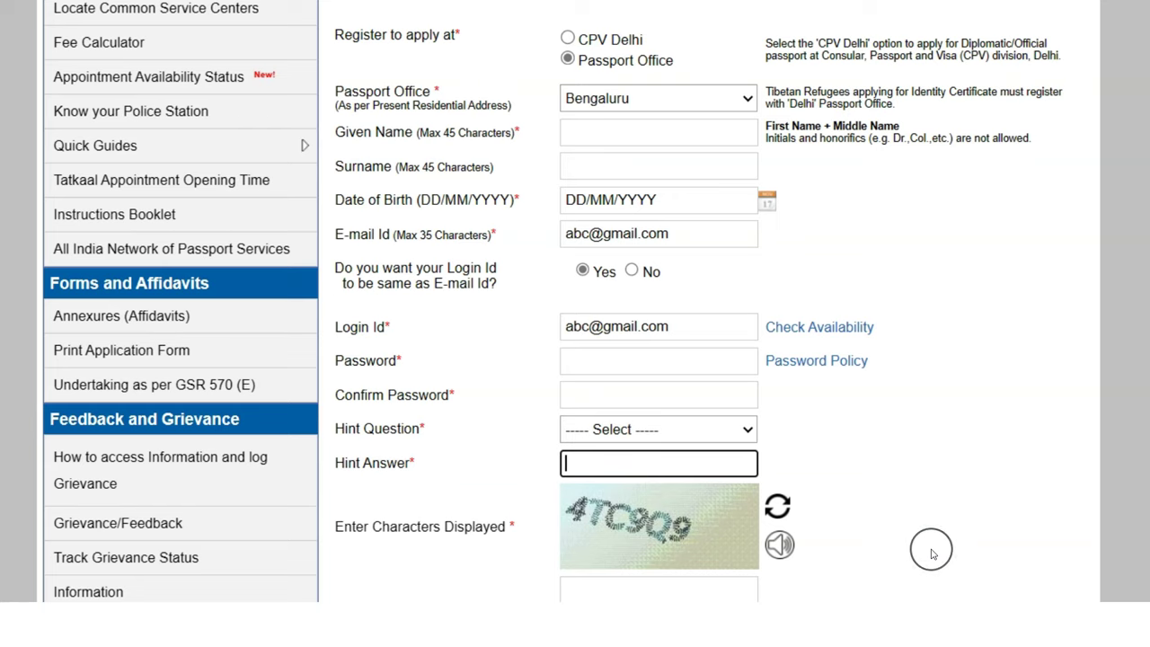
pyautogui.scroll(-2, 931, 553)
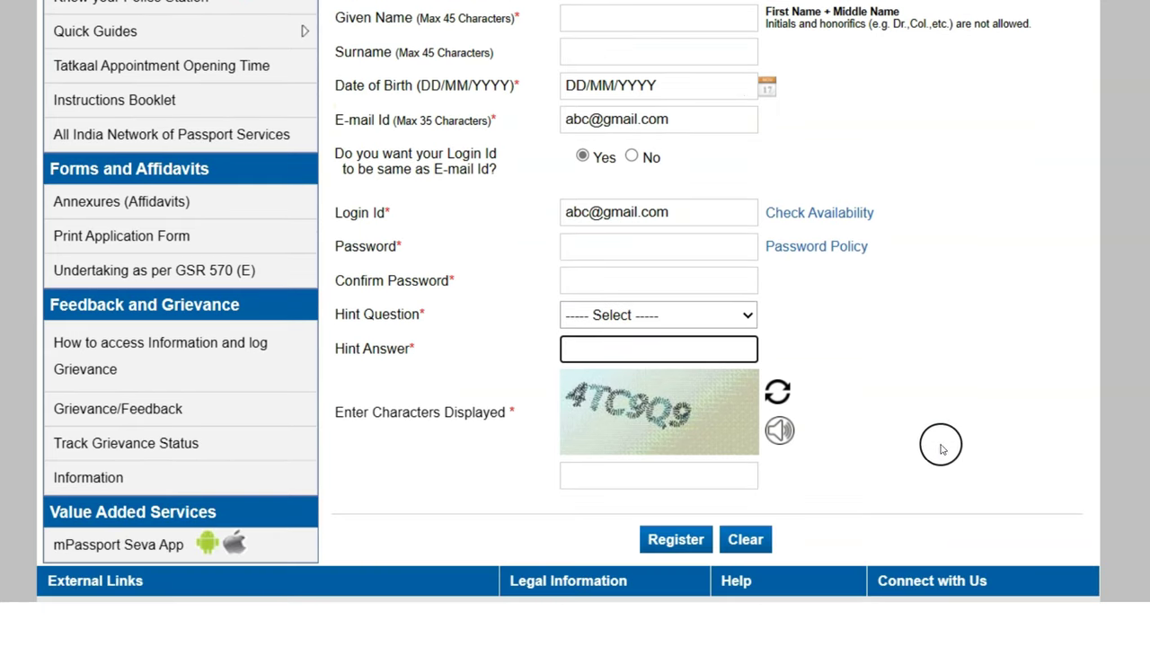
pyautogui.scroll(2, 958, 465)
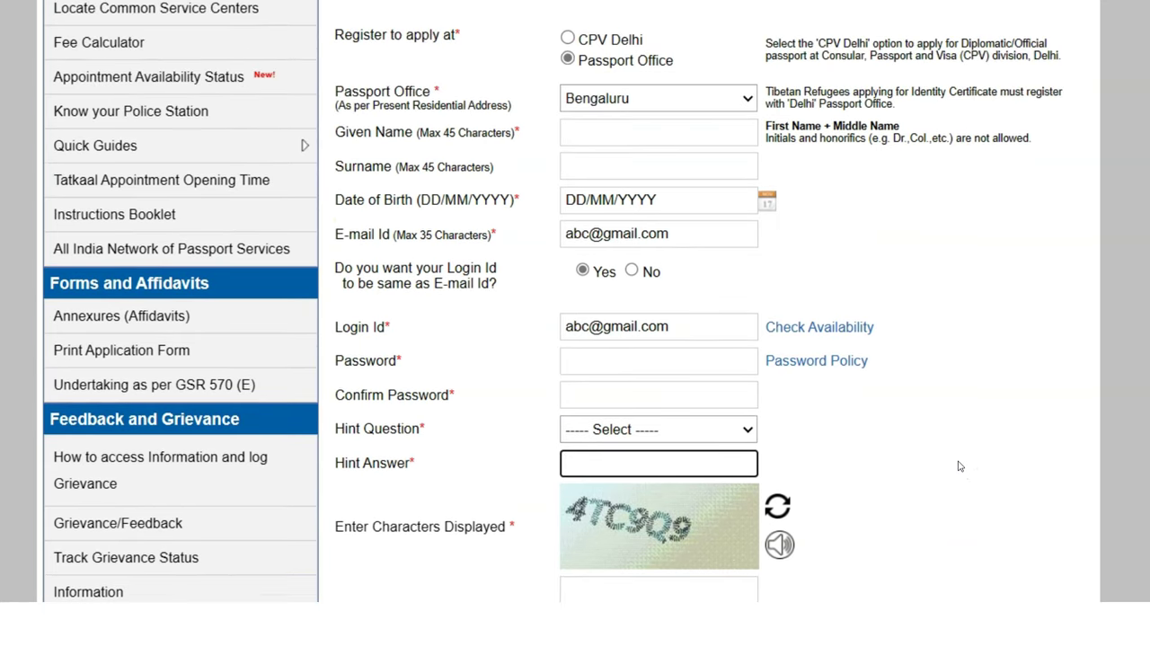
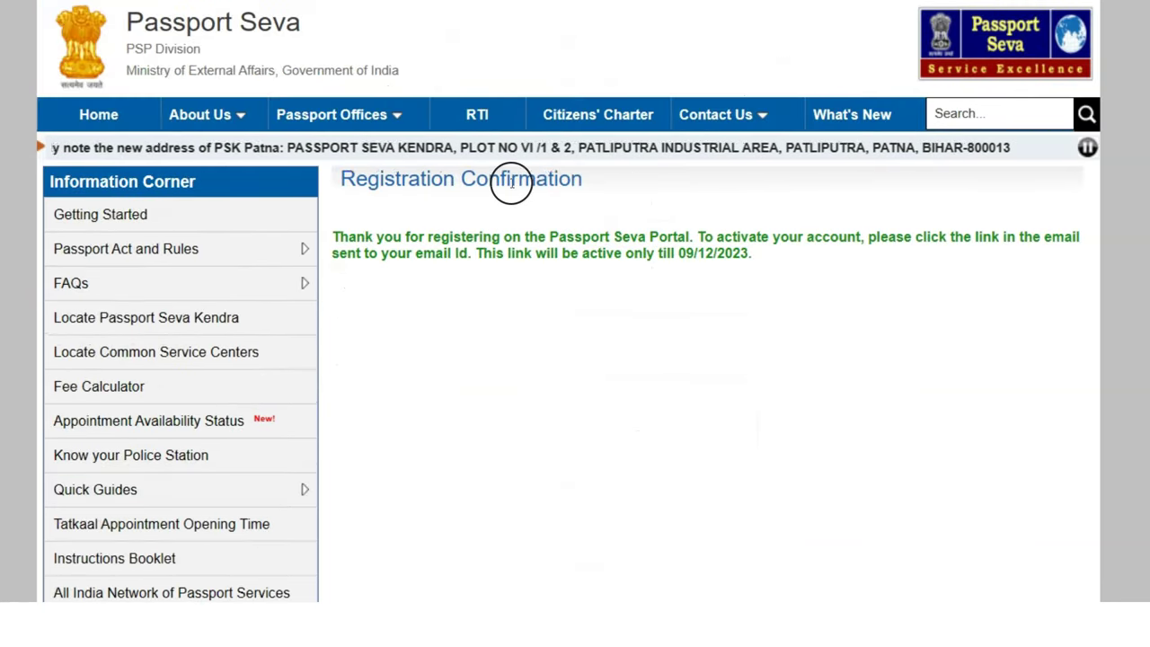
# Review the registration confirmation and link expiry date, then follow the account activation link
pyautogui.moveTo(374, 238); pyautogui.dragTo(698, 237)
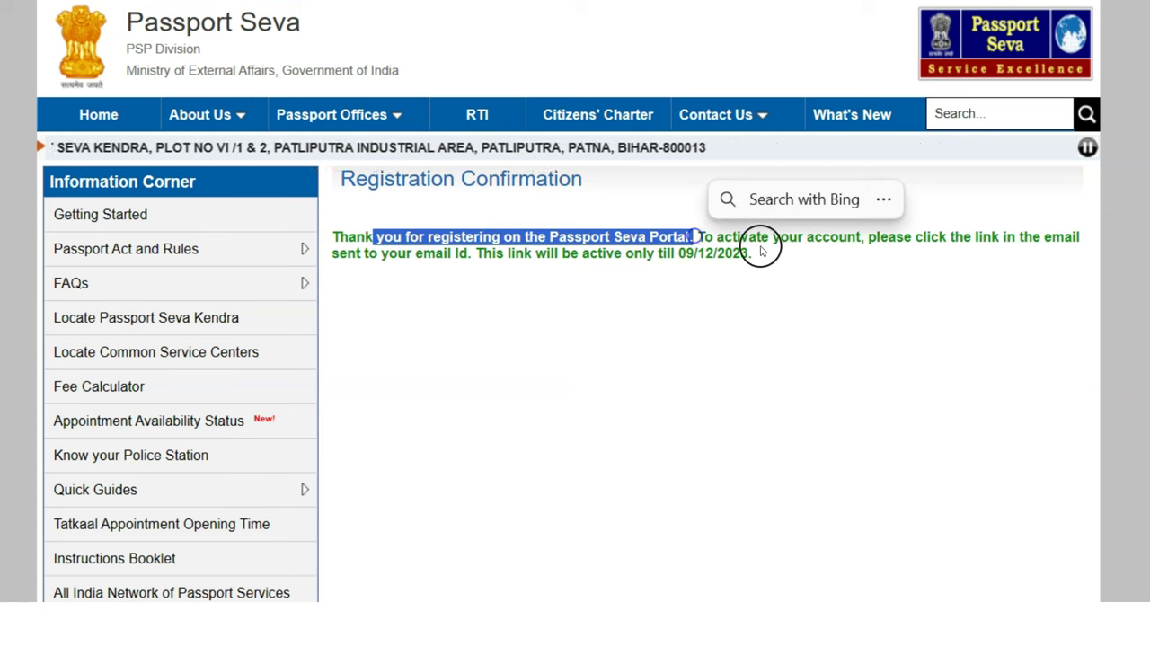
pyautogui.click(879, 238)
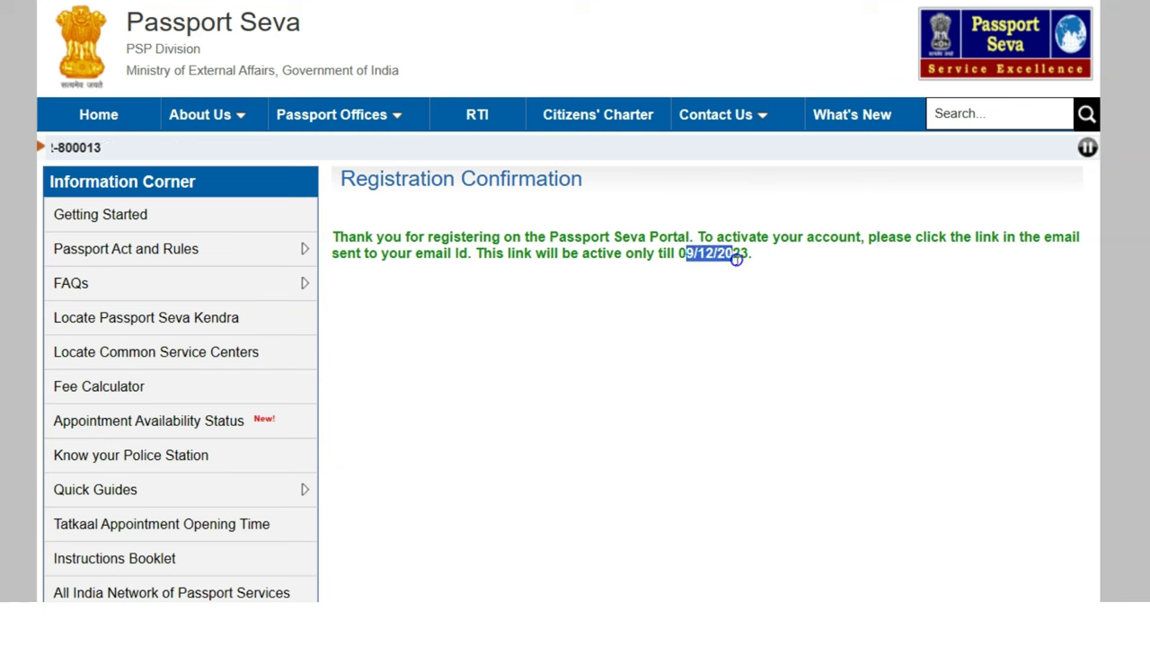
pyautogui.click(750, 364)
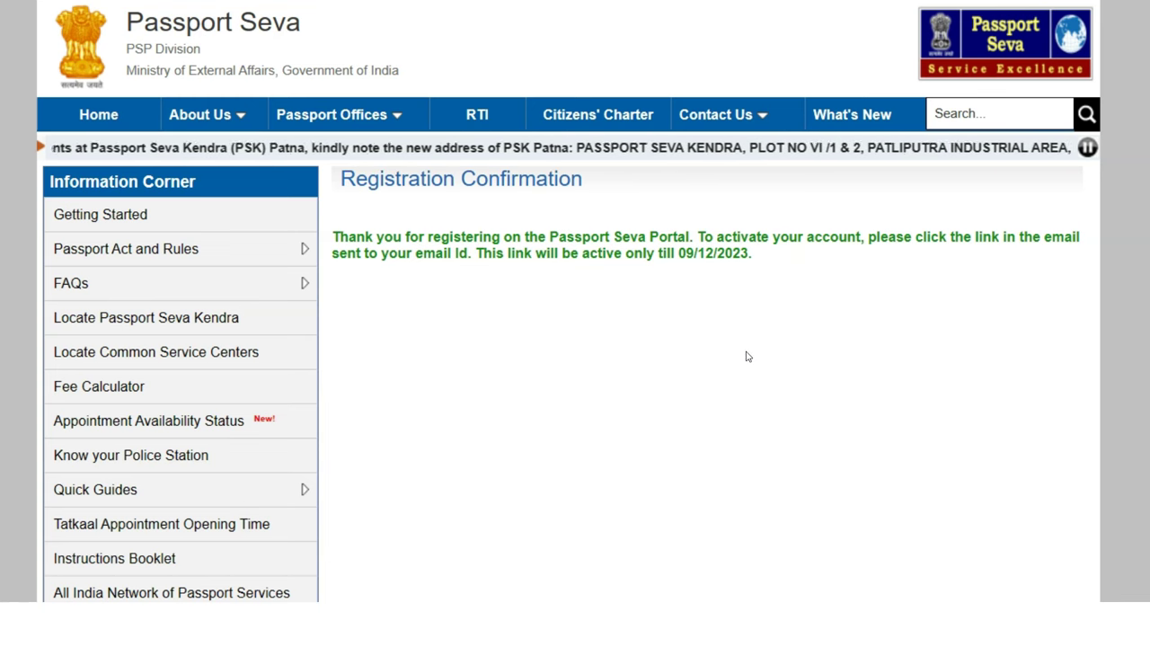
pyautogui.click(639, 214)
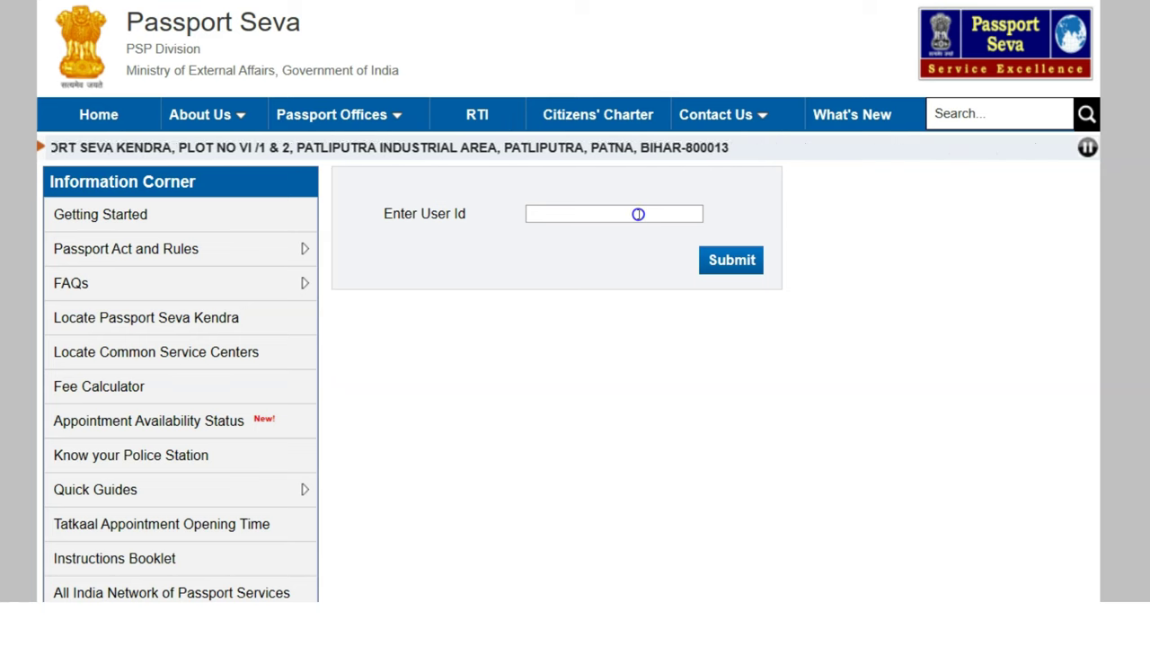
# Submit the User Id on the activation form and check the activation success message
pyautogui.click(737, 274)
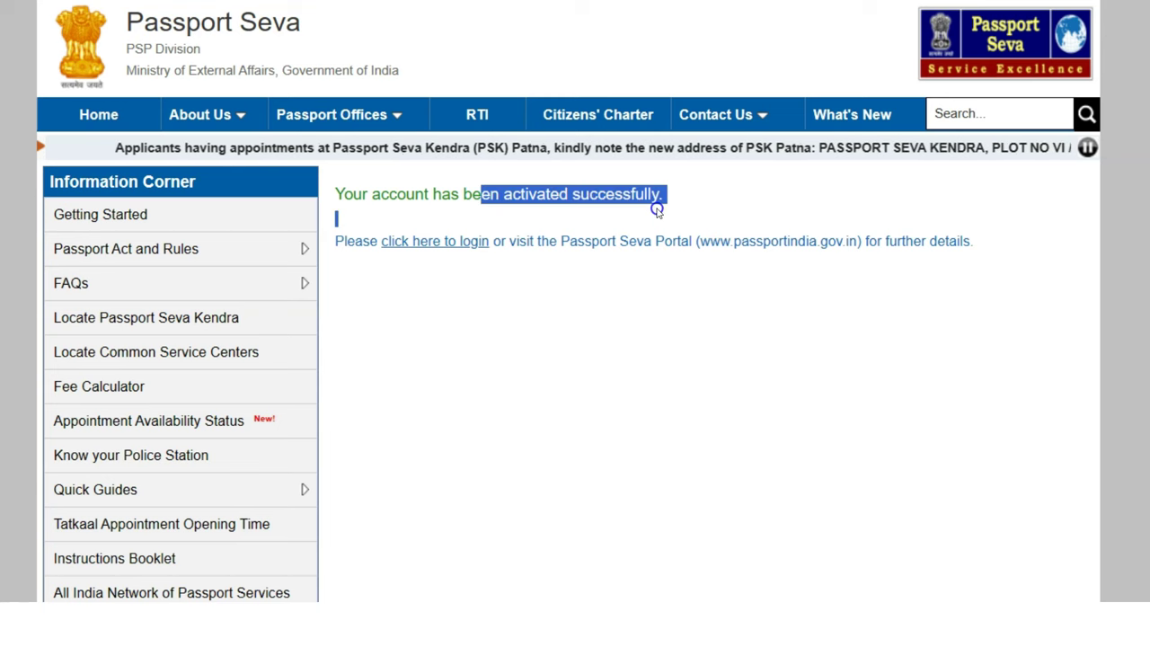
pyautogui.click(631, 339)
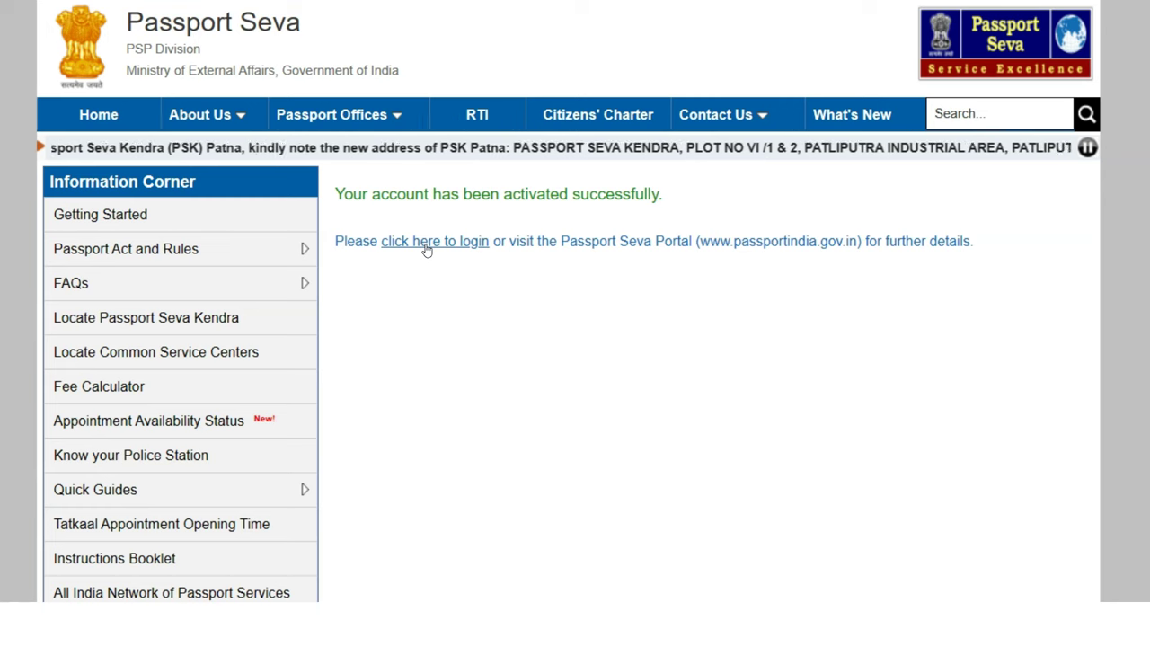
# Go to login, fill in the saved Login Id, continue, and enter the account password
pyautogui.click(426, 249)
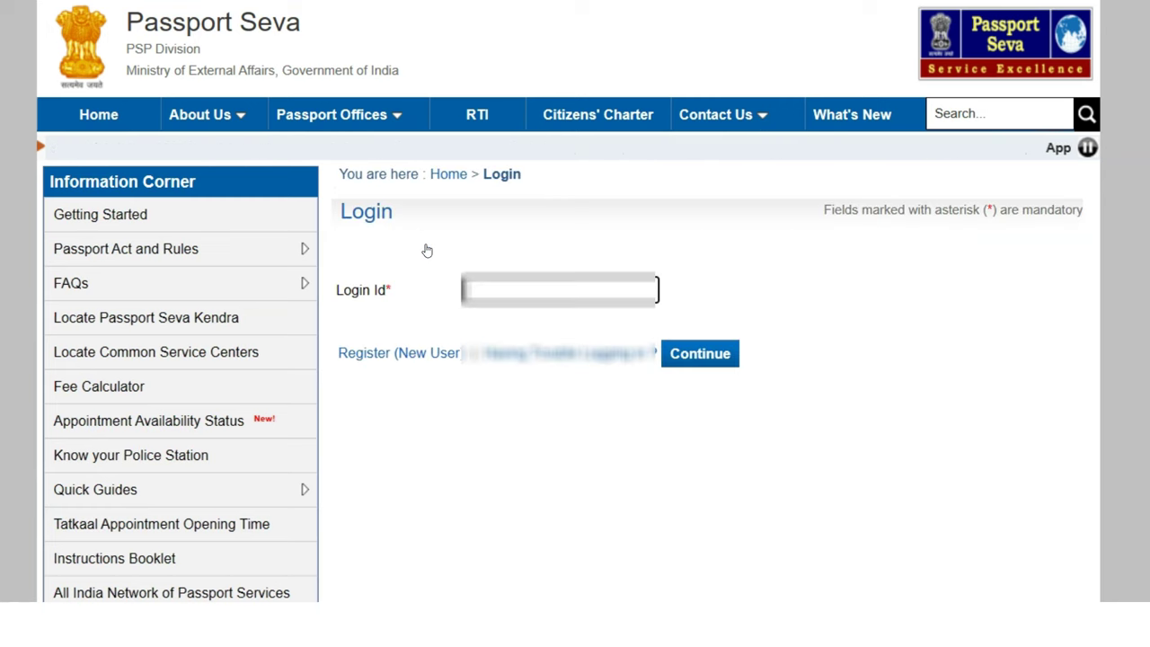
pyautogui.click(488, 286)
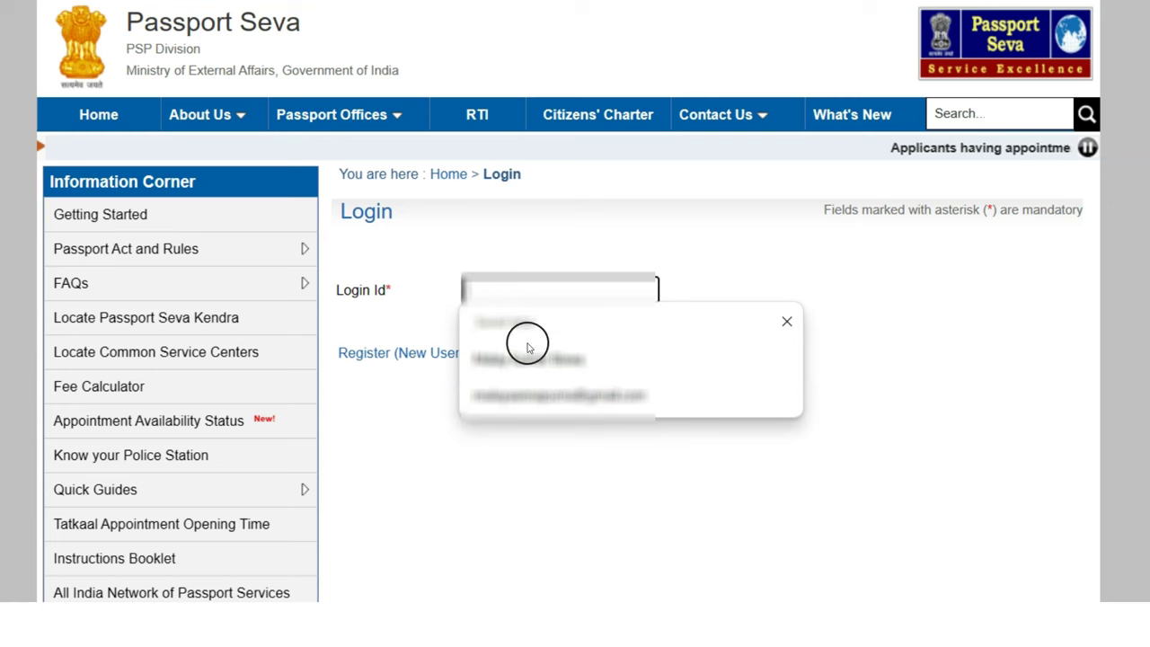
pyautogui.click(544, 401)
pyautogui.click(707, 357)
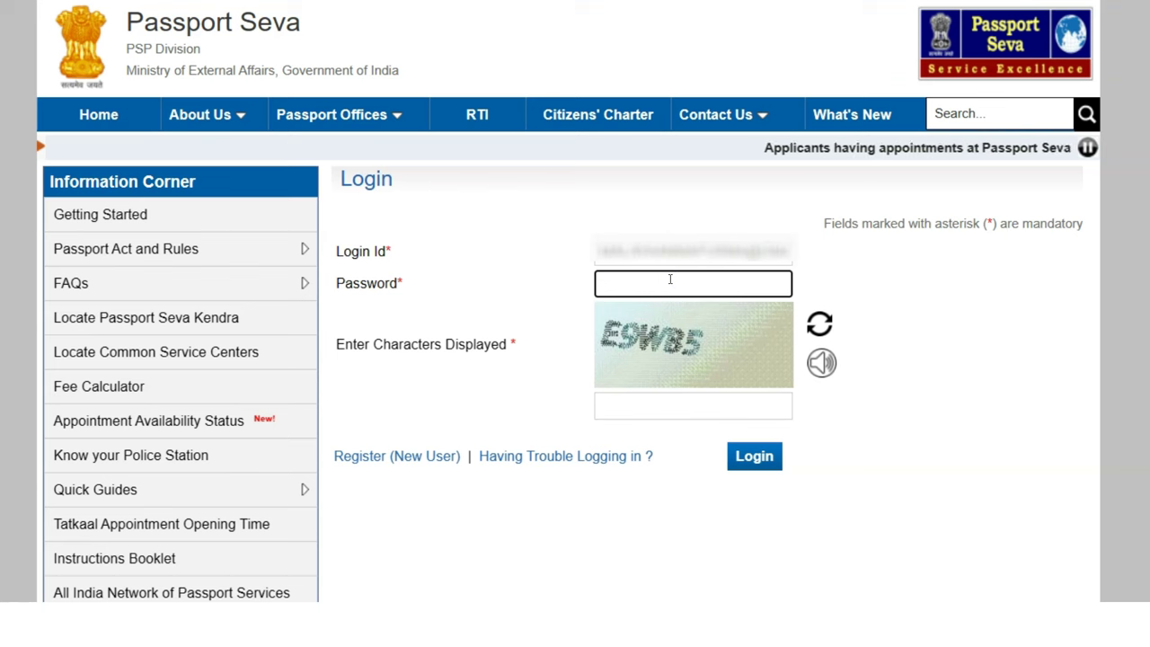
pyautogui.hotkey('ctrl', 'v')
pyautogui.click(692, 405)
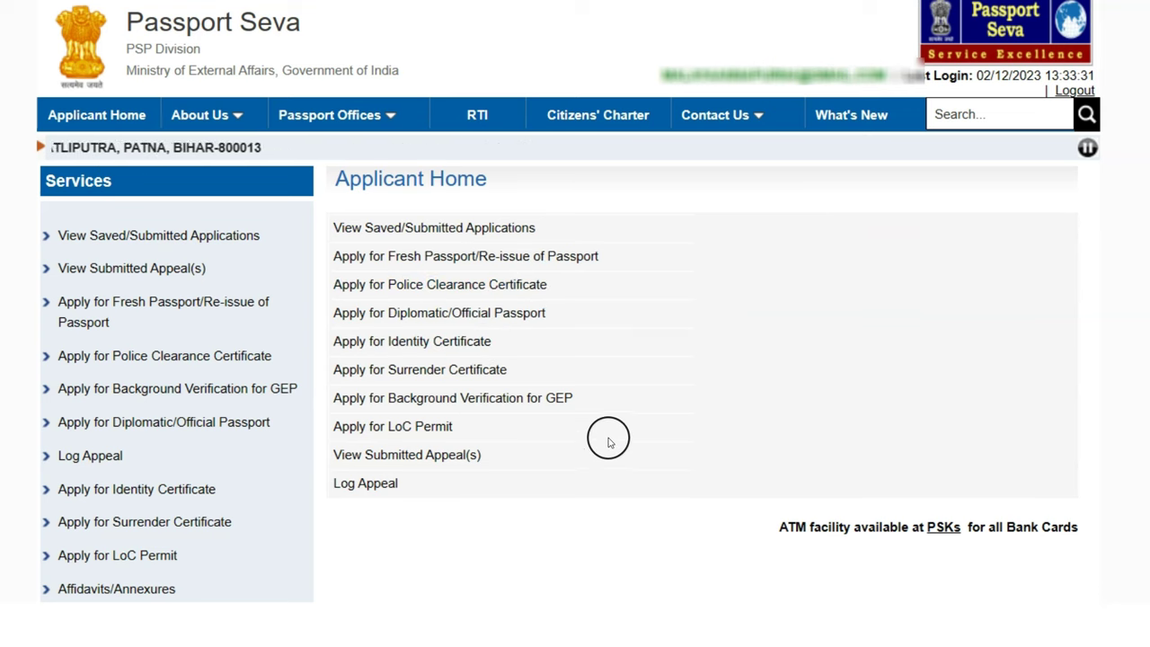
# Open Apply for Fresh Passport/Re-issue and check the Ordinary passport table pointing to Reissue
pyautogui.click(456, 257)
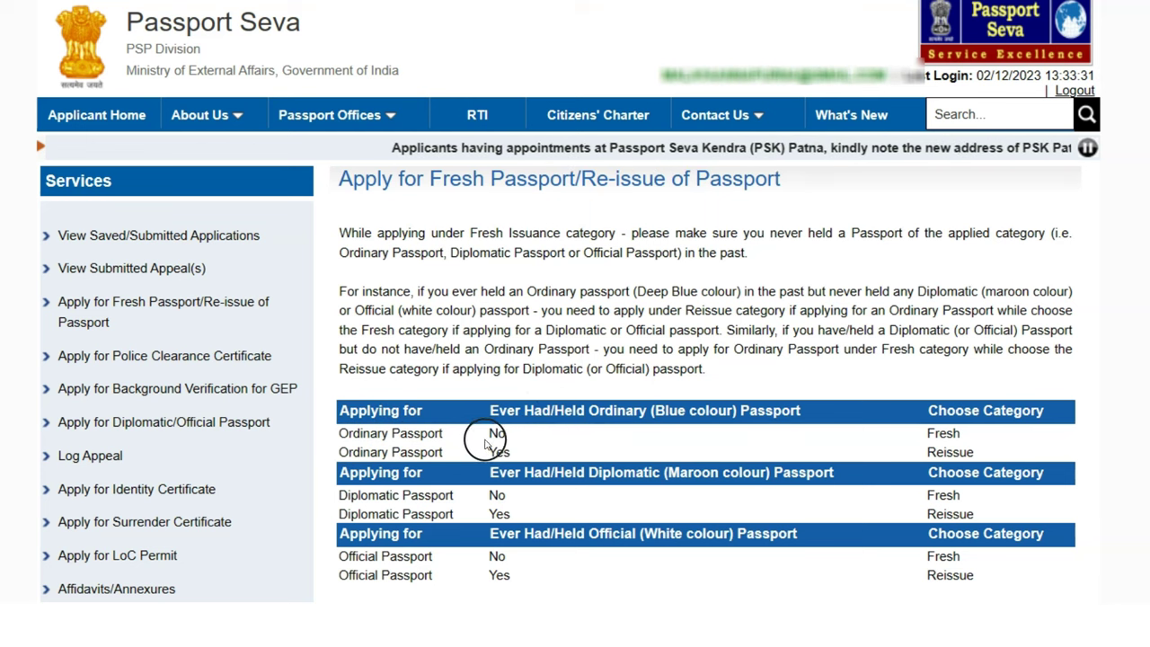
pyautogui.click(721, 422)
pyautogui.moveTo(694, 410); pyautogui.dragTo(778, 410)
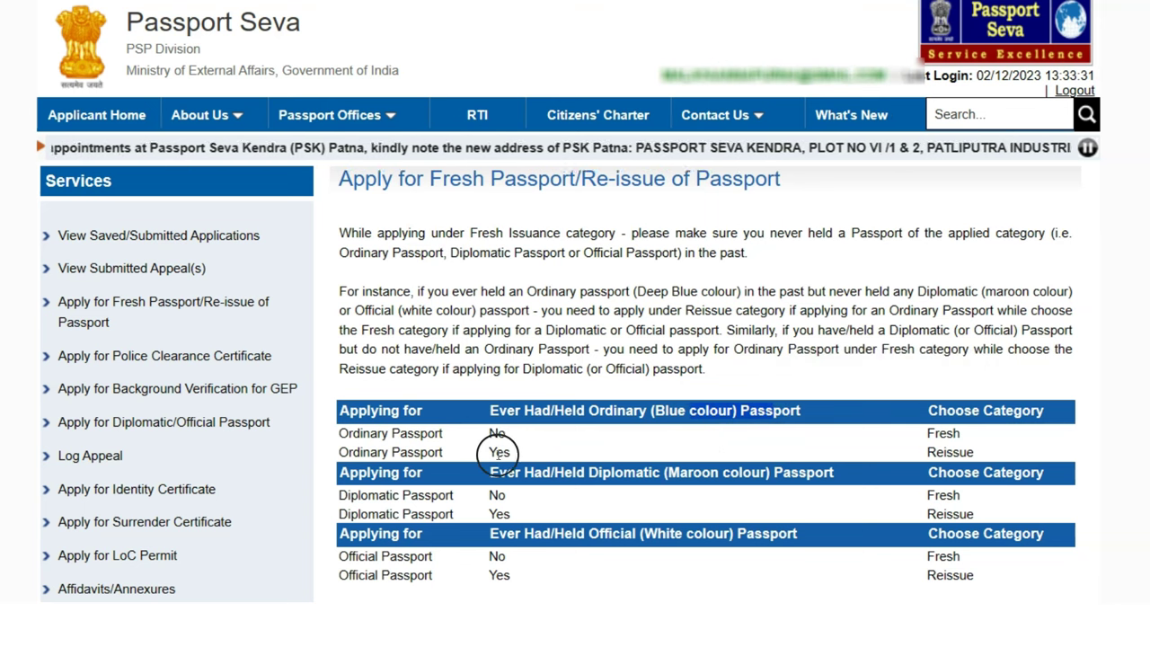
pyautogui.doubleClick(499, 453)
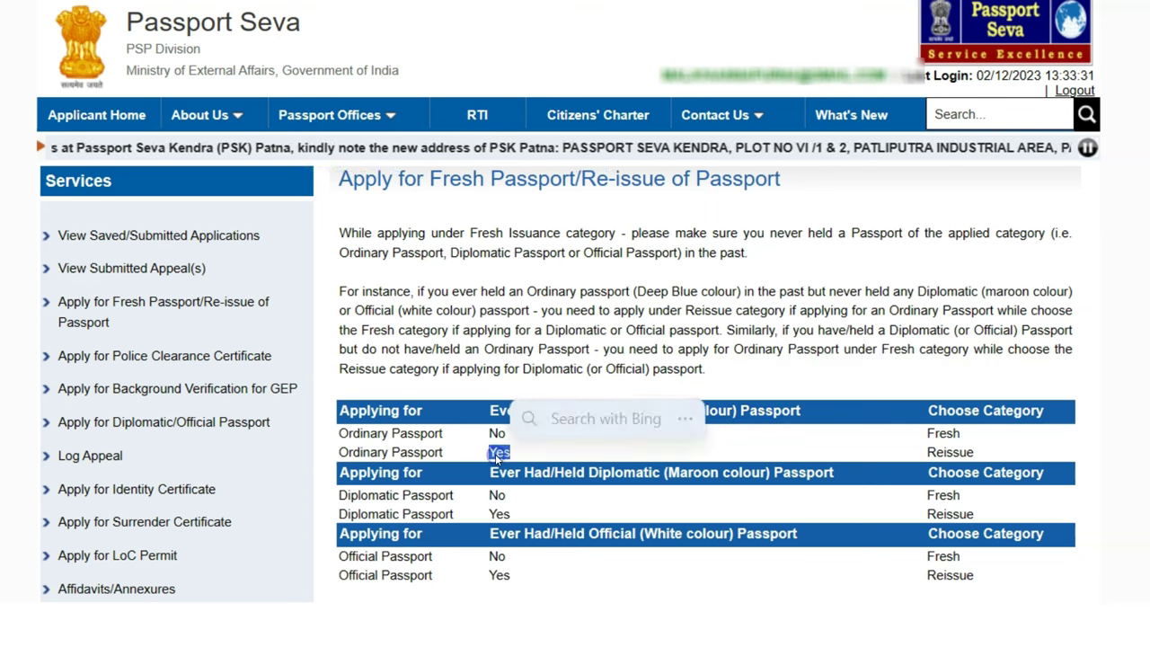
pyautogui.doubleClick(937, 452)
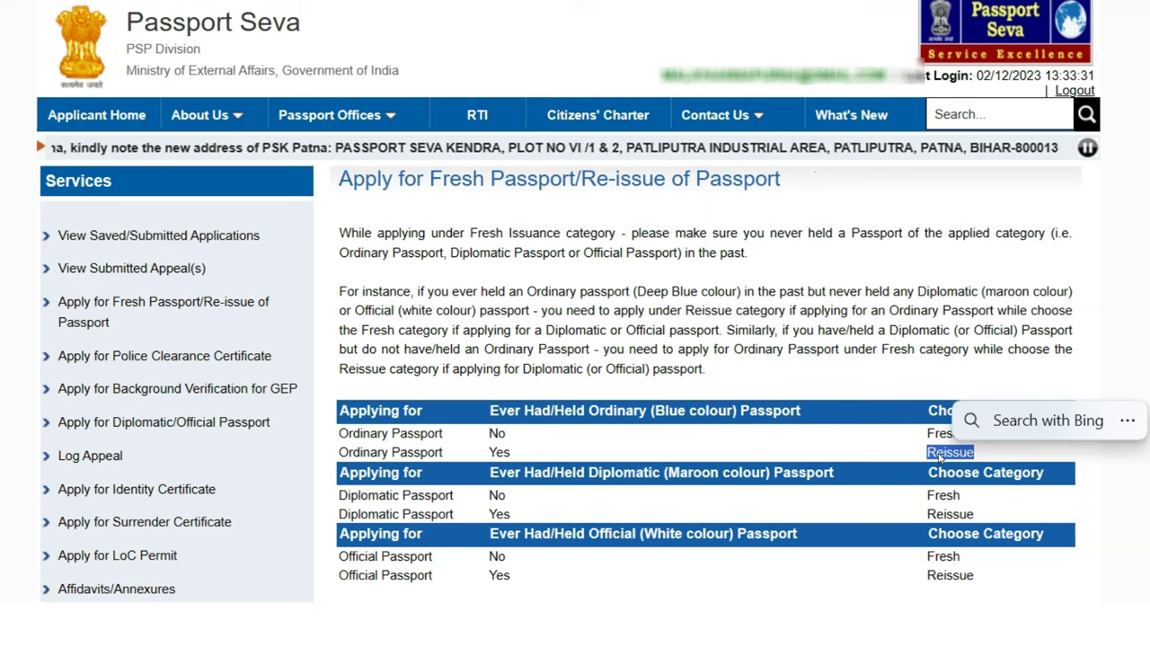
pyautogui.click(631, 513)
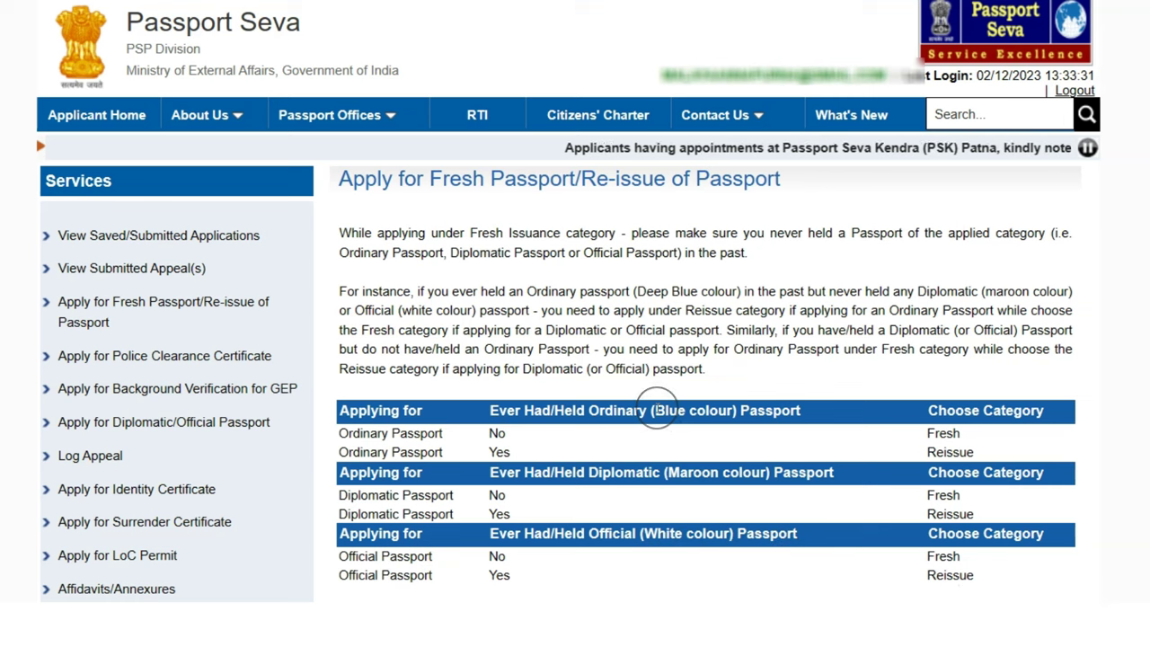
# Review the Blue colour passport guidance further down the page
pyautogui.moveTo(654, 410); pyautogui.dragTo(710, 411)
pyautogui.click(451, 394)
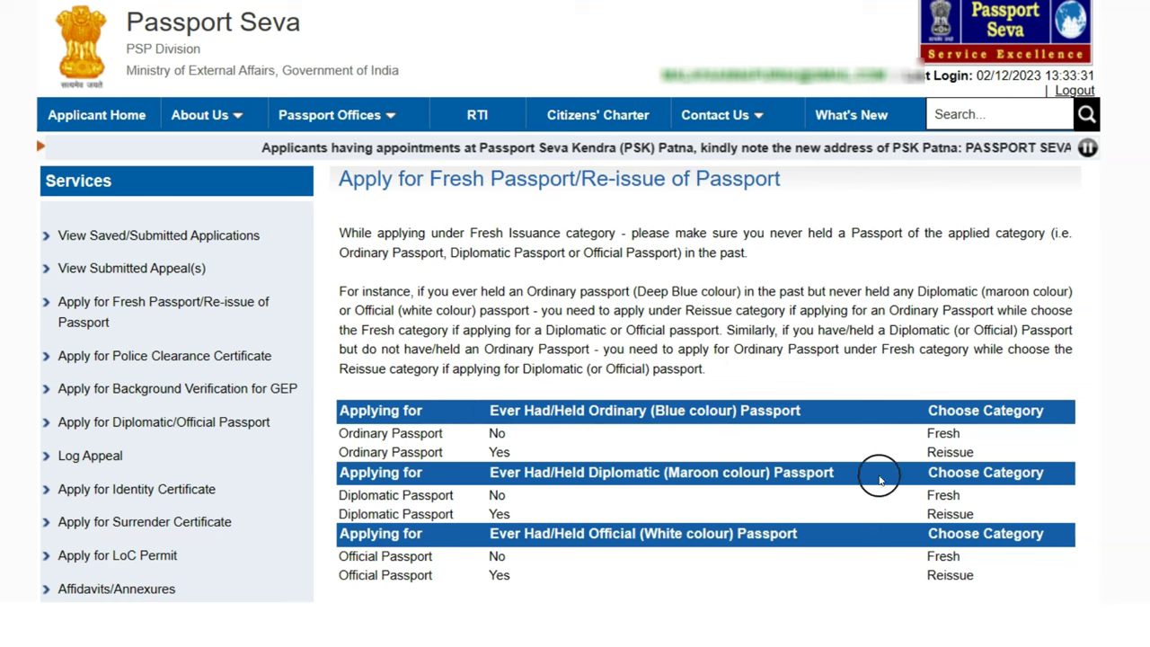
pyautogui.scroll(-2, 885, 492)
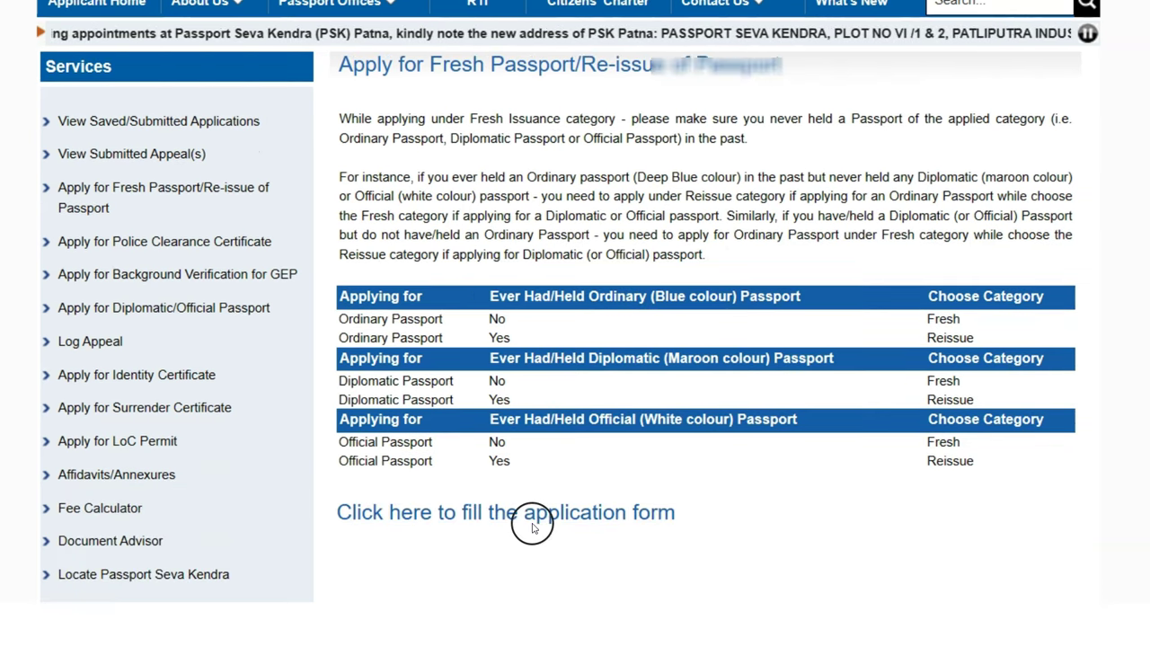
# Start the application form and select State Karnataka and District Bengaluru
pyautogui.click(539, 512)
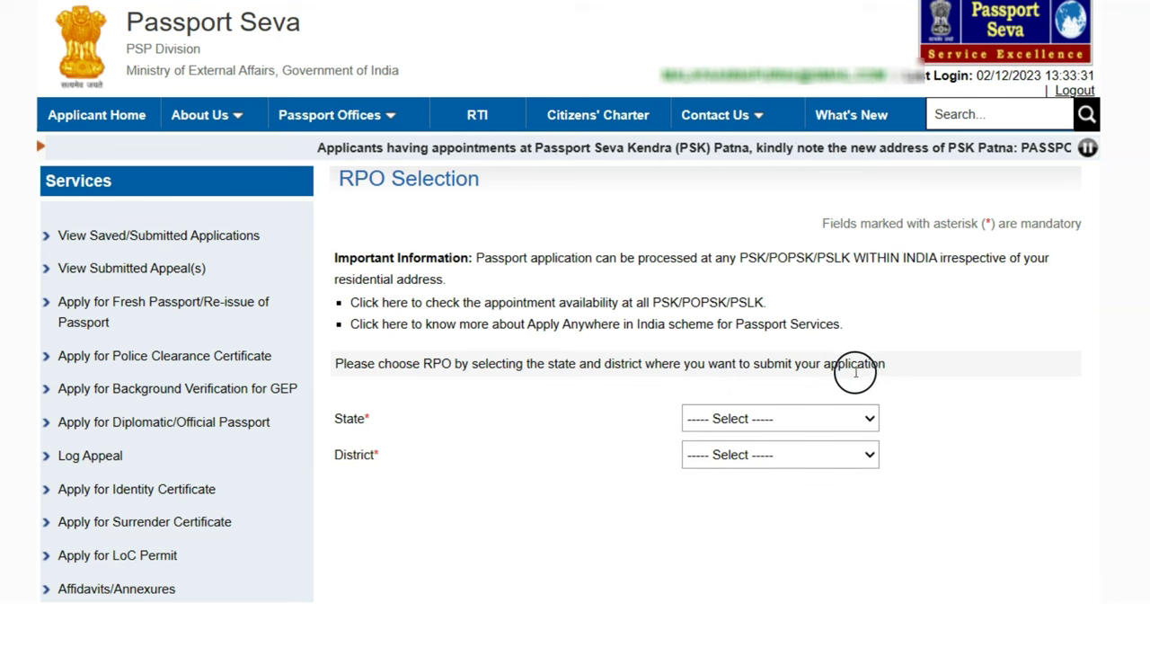
pyautogui.click(848, 418)
pyautogui.scroll(-1, 835, 327)
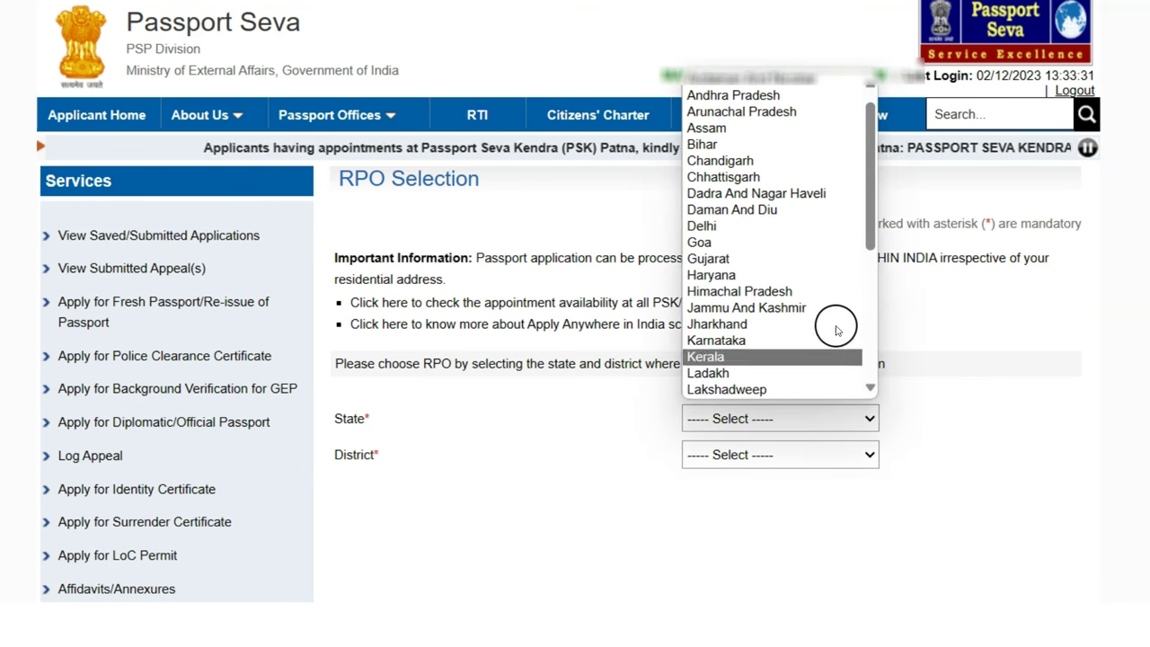
pyautogui.click(786, 339)
pyautogui.click(773, 454)
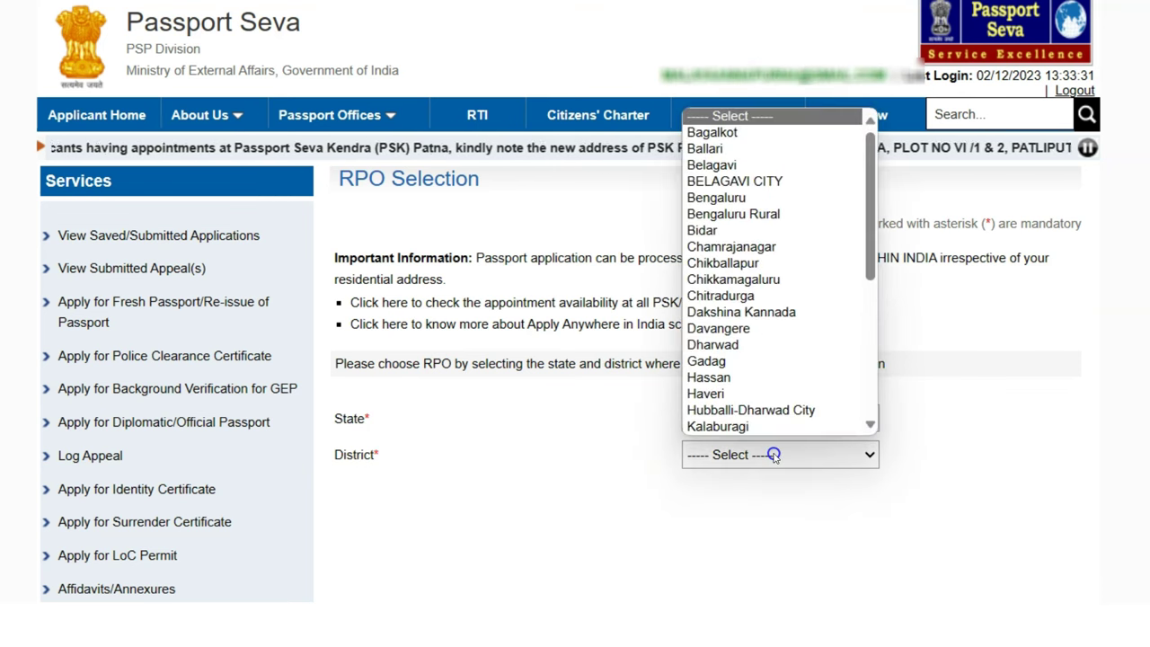
pyautogui.click(763, 198)
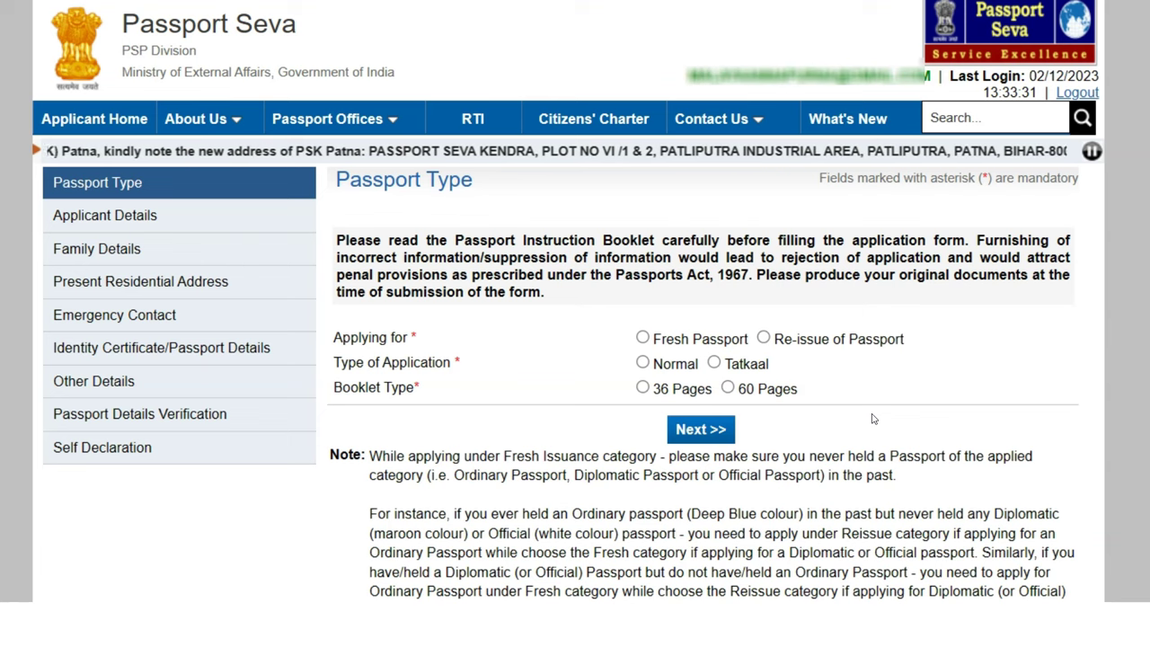
# Choose Re-issue of Passport, Validity Expired More Than 3 Years Ago, and a Normal application
pyautogui.click(761, 340)
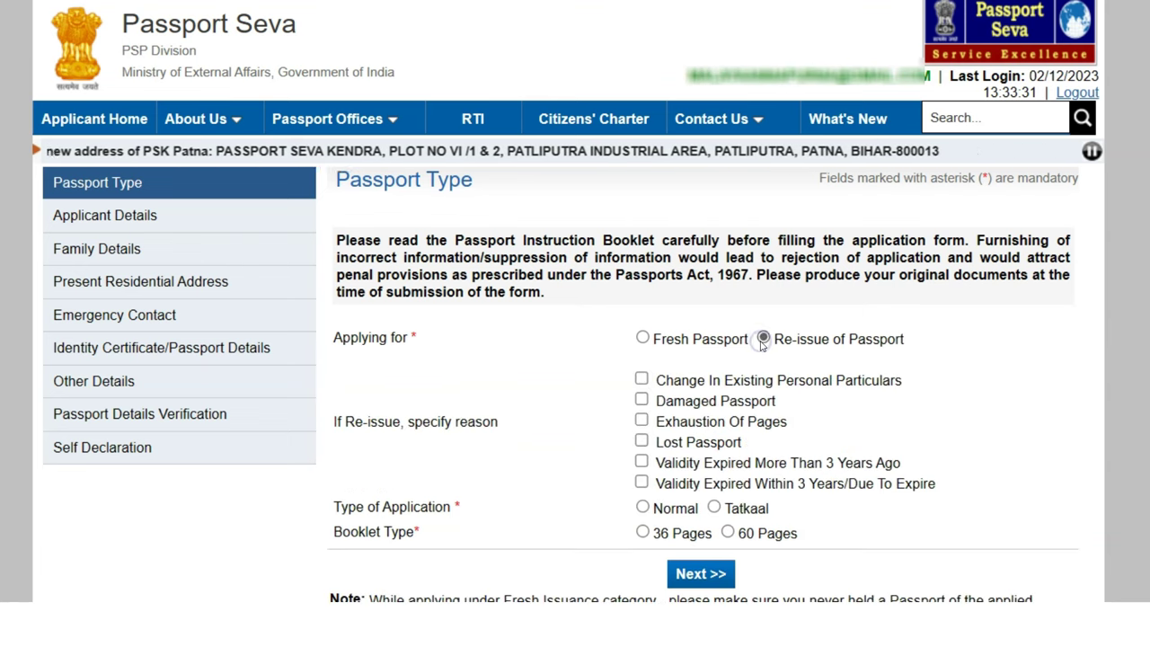
pyautogui.scroll(-2, 943, 404)
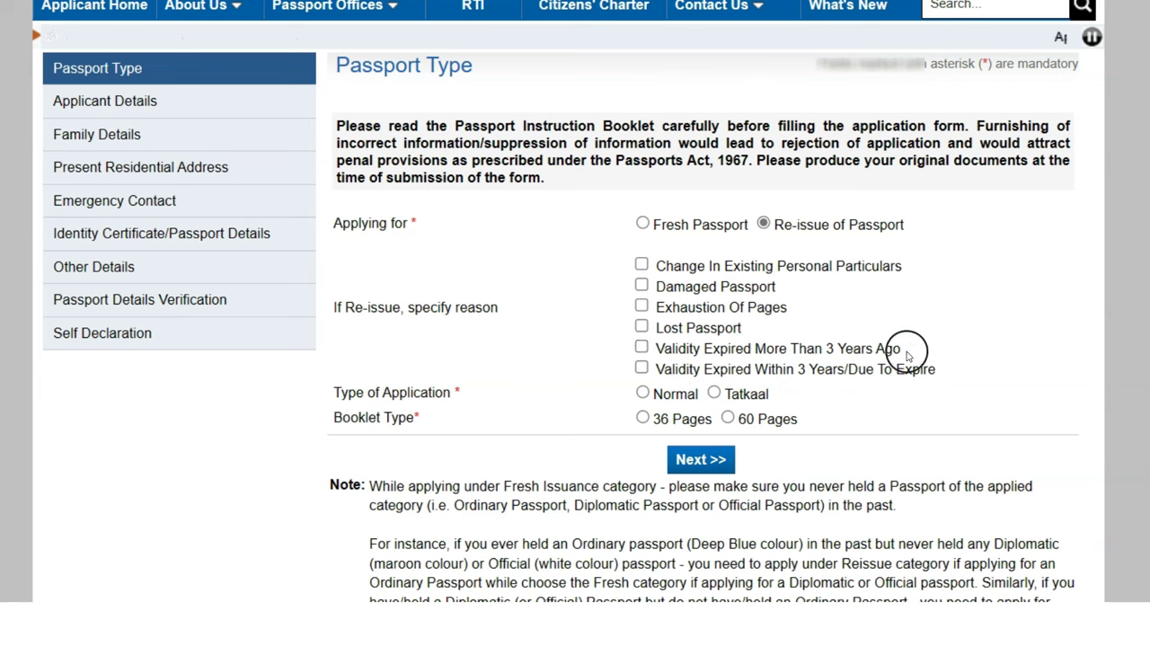
pyautogui.click(640, 349)
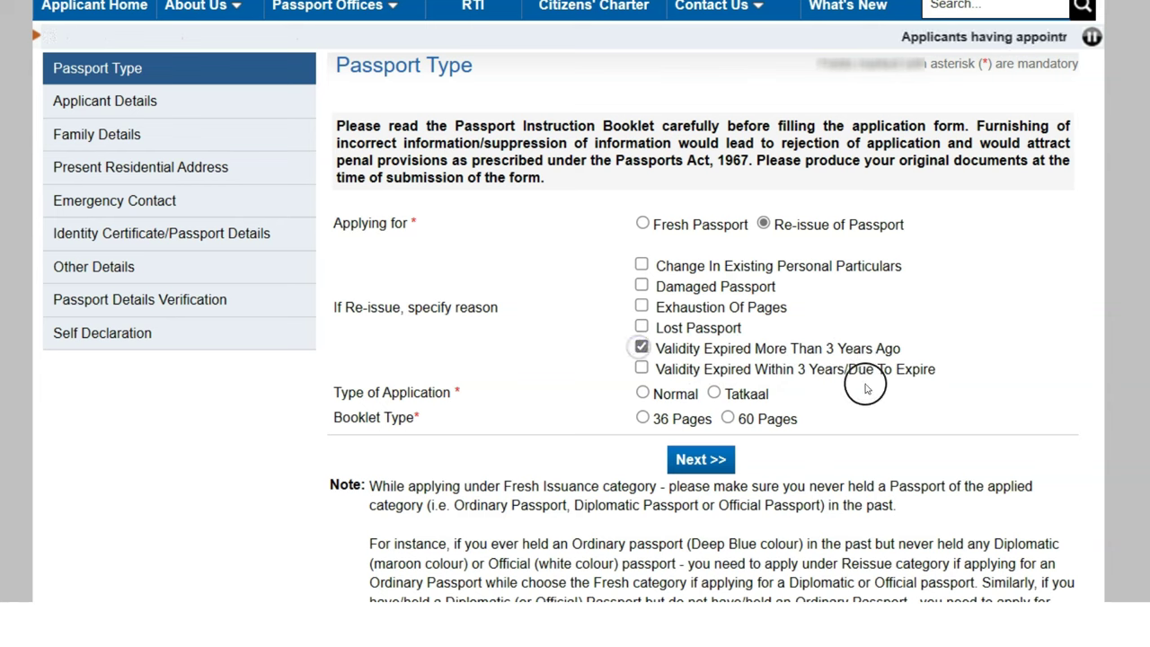
pyautogui.click(643, 396)
pyautogui.scroll(-2, 868, 386)
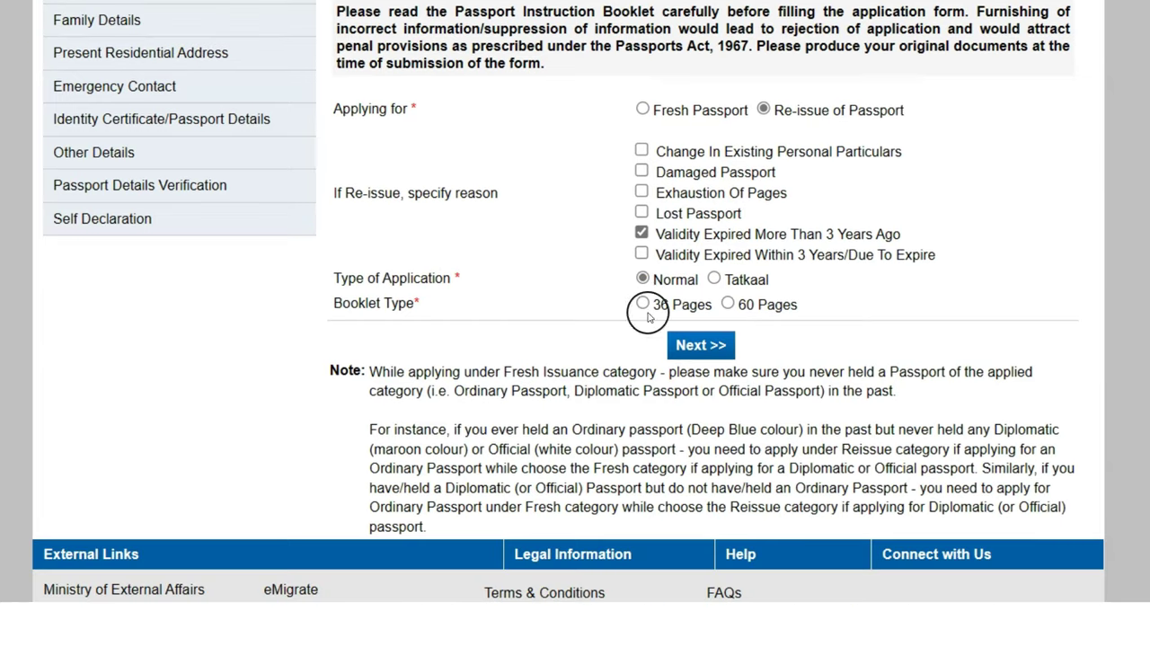
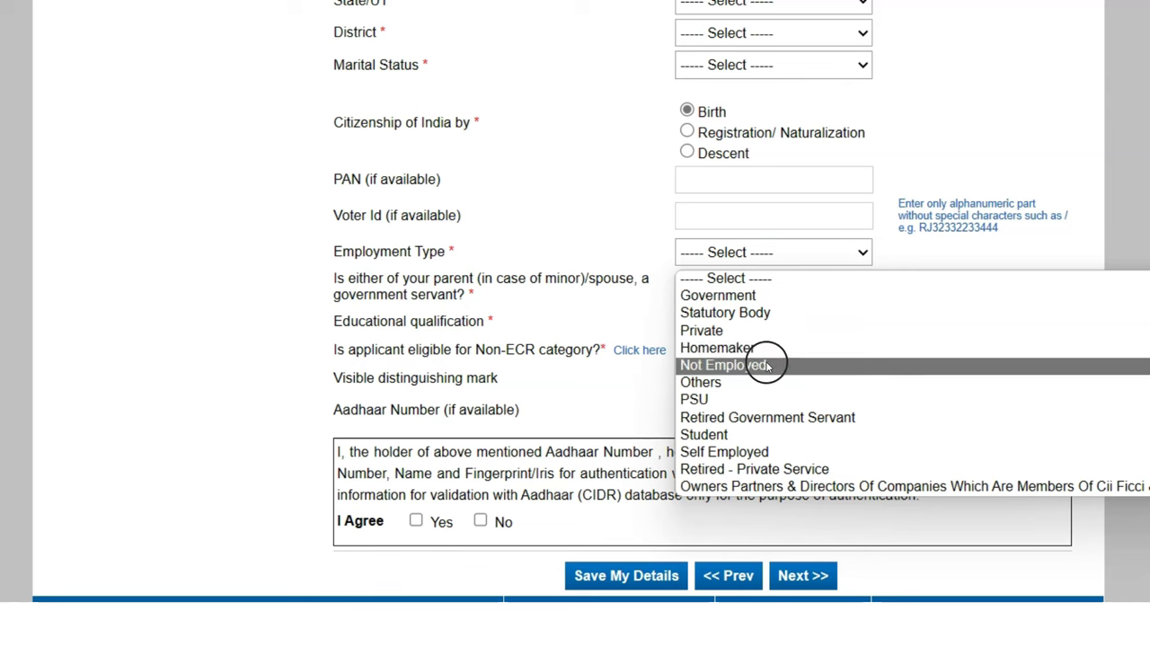
# Leave the employment type and qualification dropdowns unchanged, and bring up the Non-ECR eligibility help
pyautogui.click(583, 230)
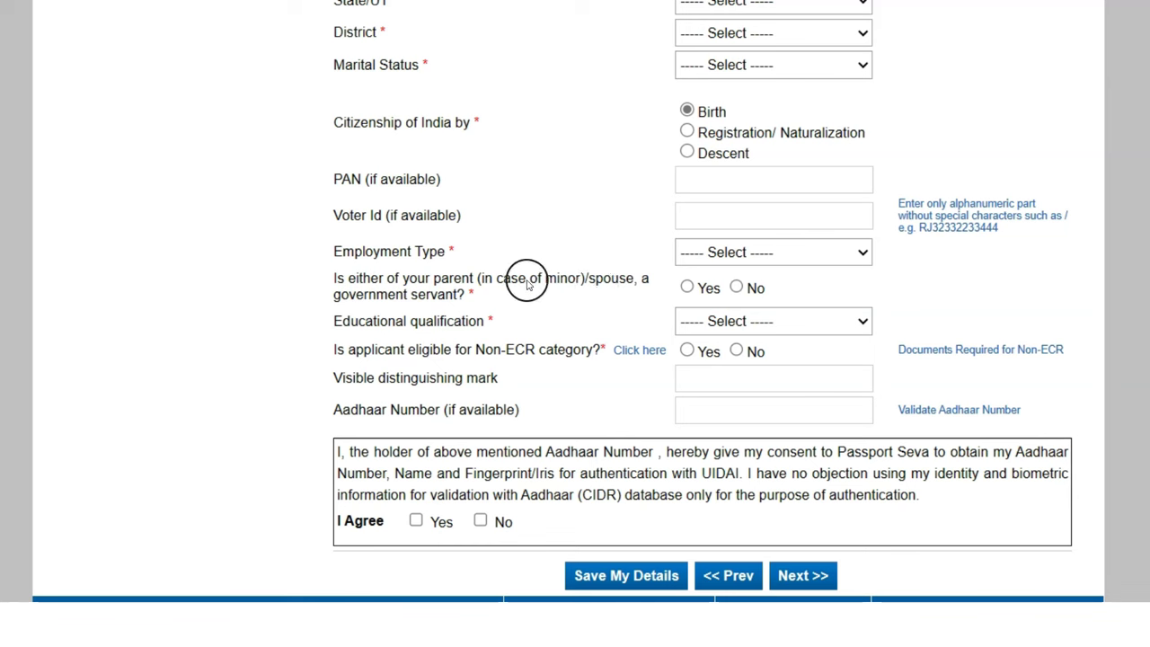
pyautogui.click(735, 320)
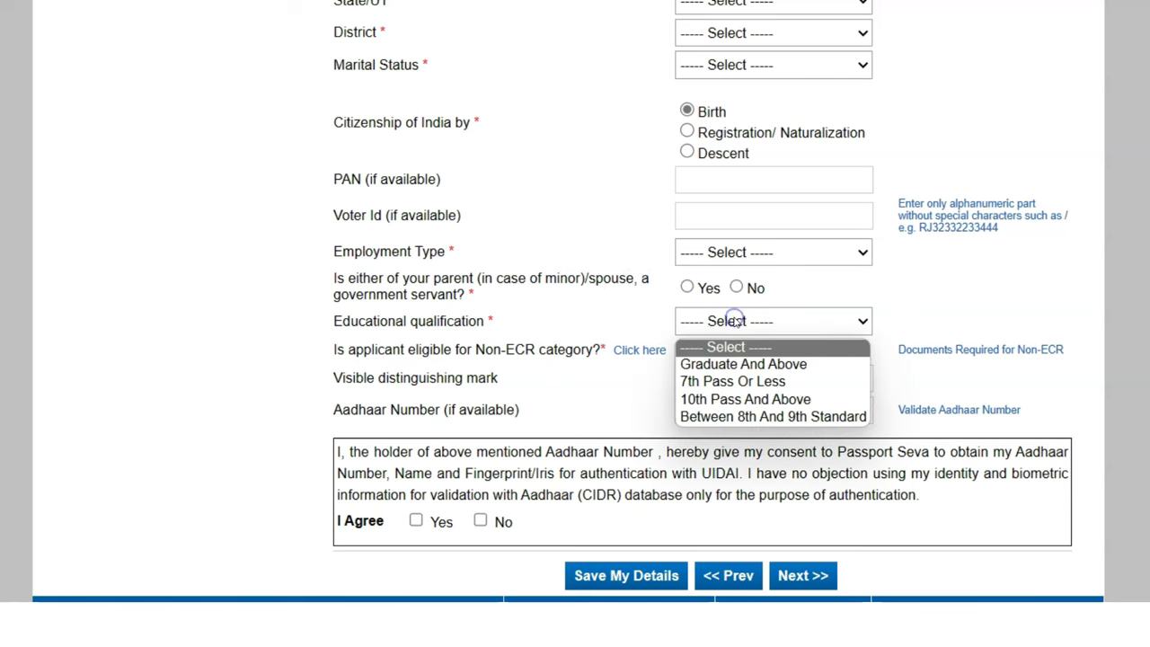
pyautogui.click(404, 317)
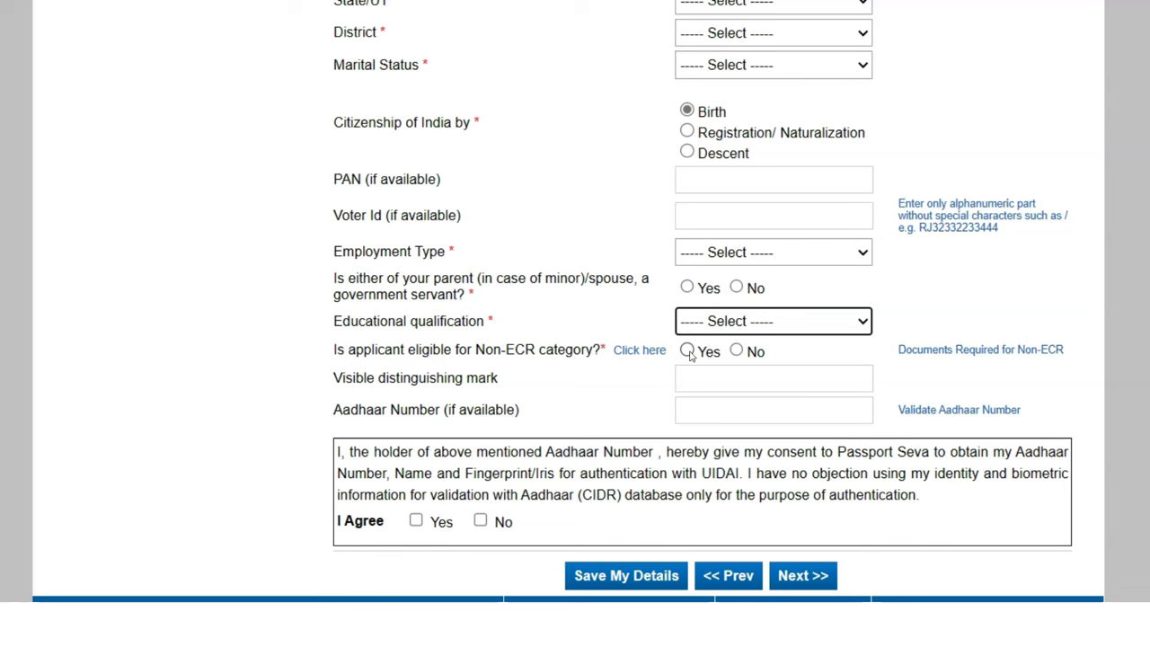
pyautogui.click(639, 351)
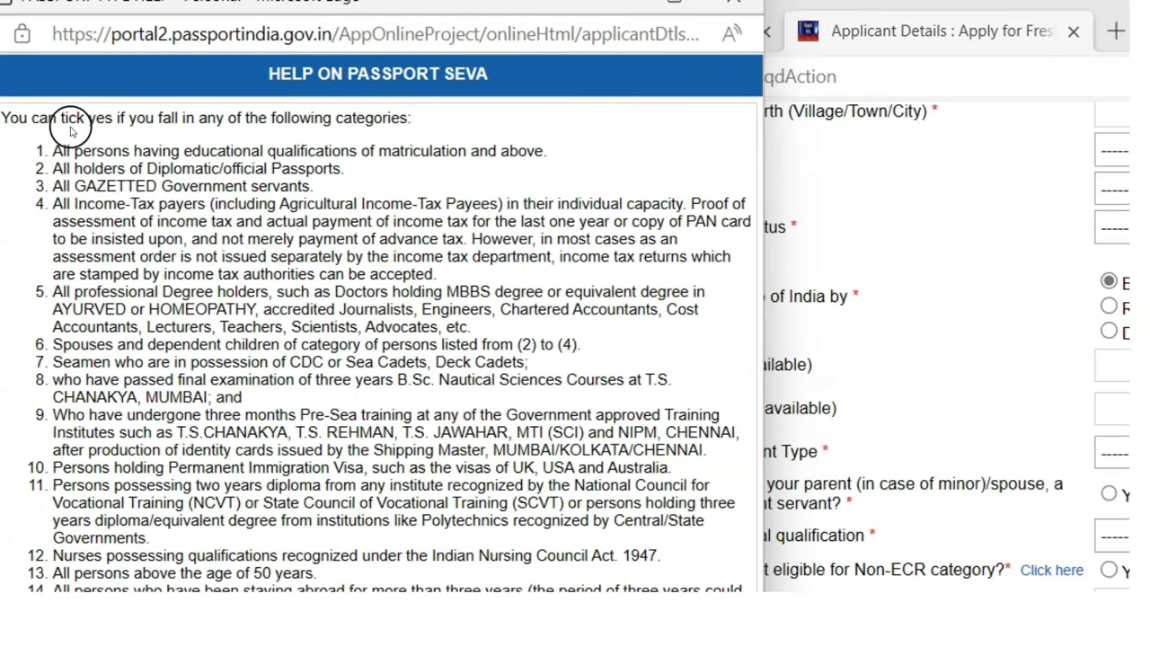
# Review the Non-ECR categories, including matriculation and above, then close the help window
pyautogui.moveTo(118, 118); pyautogui.dragTo(411, 116)
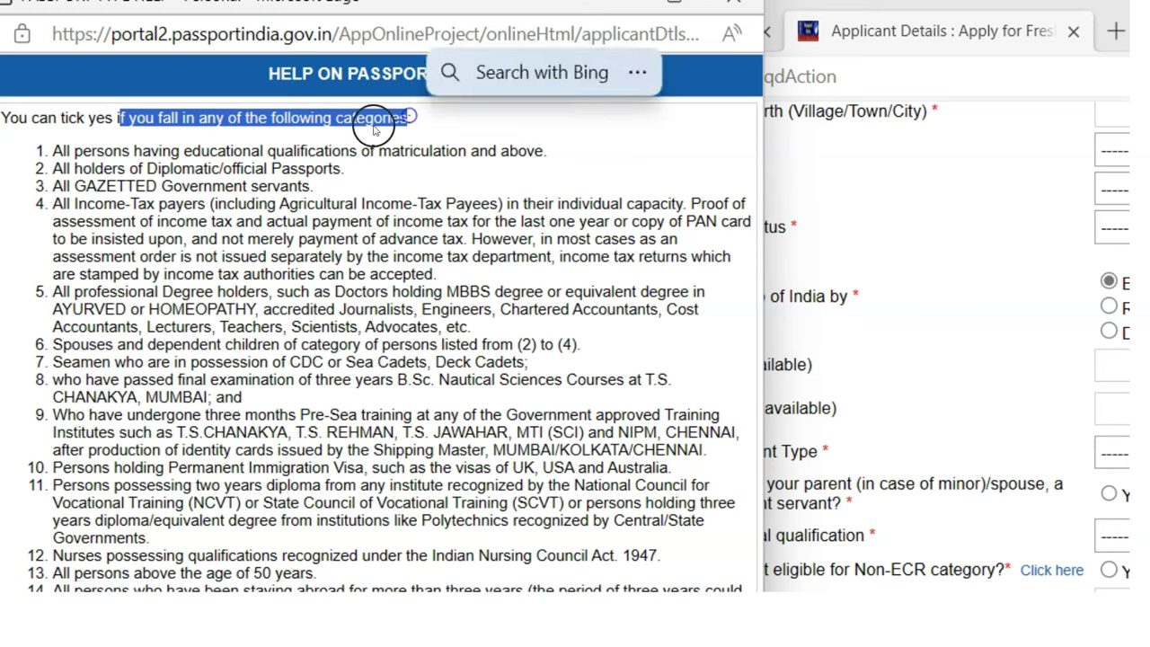
pyautogui.moveTo(113, 151); pyautogui.dragTo(543, 159)
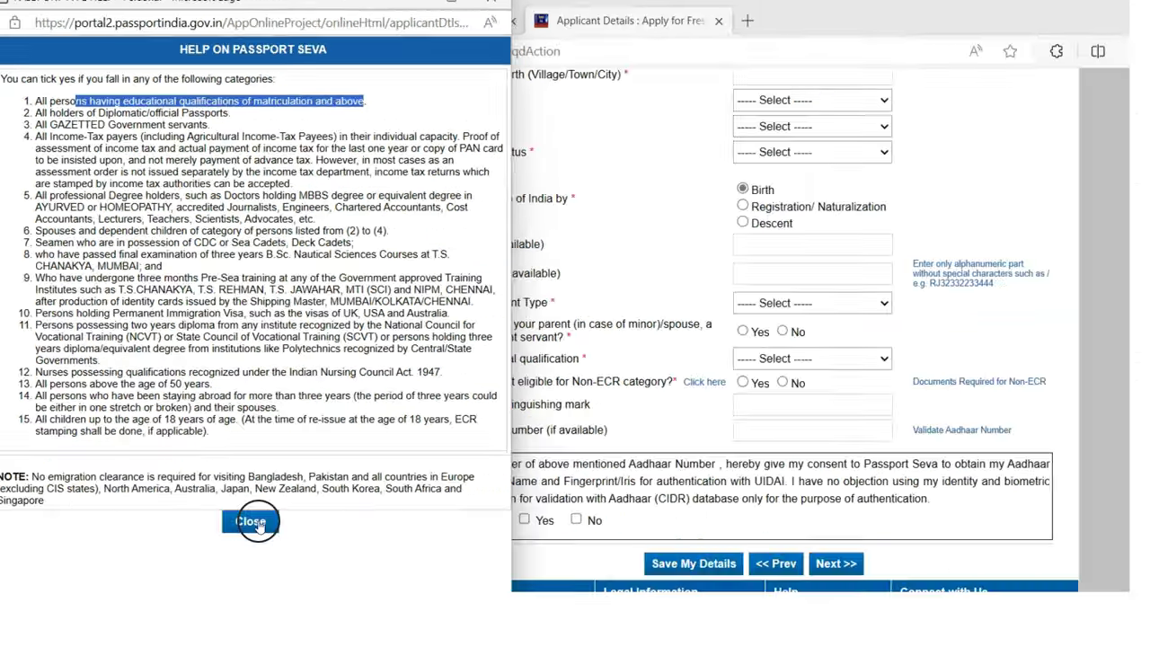
pyautogui.click(253, 523)
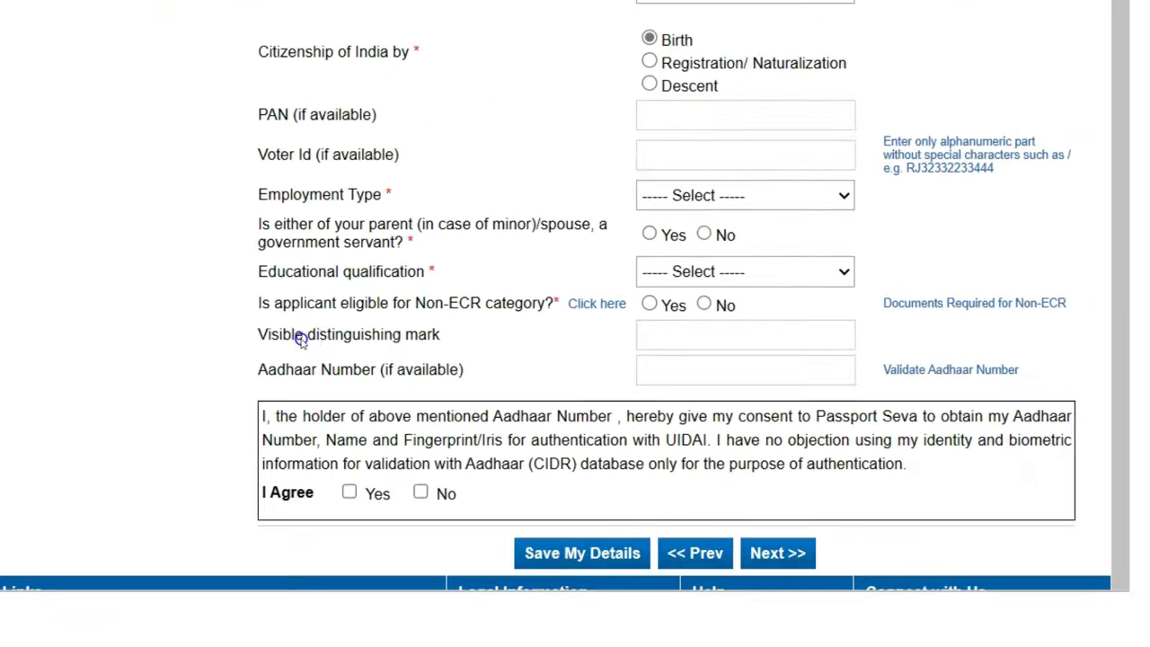
pyautogui.moveTo(302, 338); pyautogui.dragTo(431, 333)
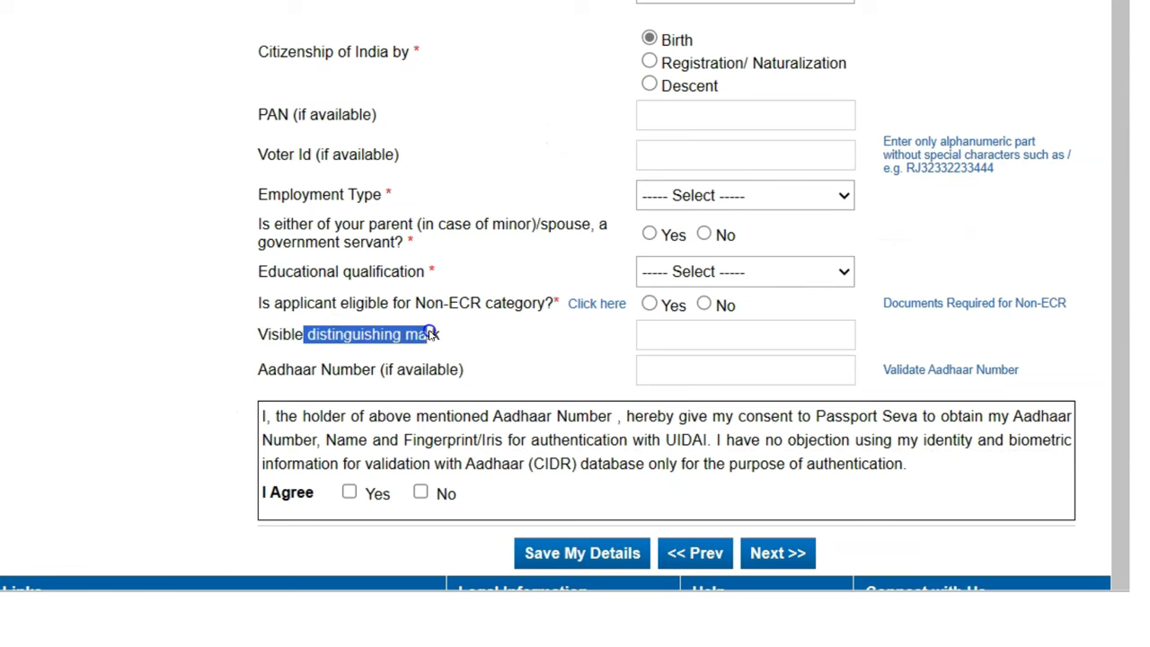
pyautogui.click(483, 343)
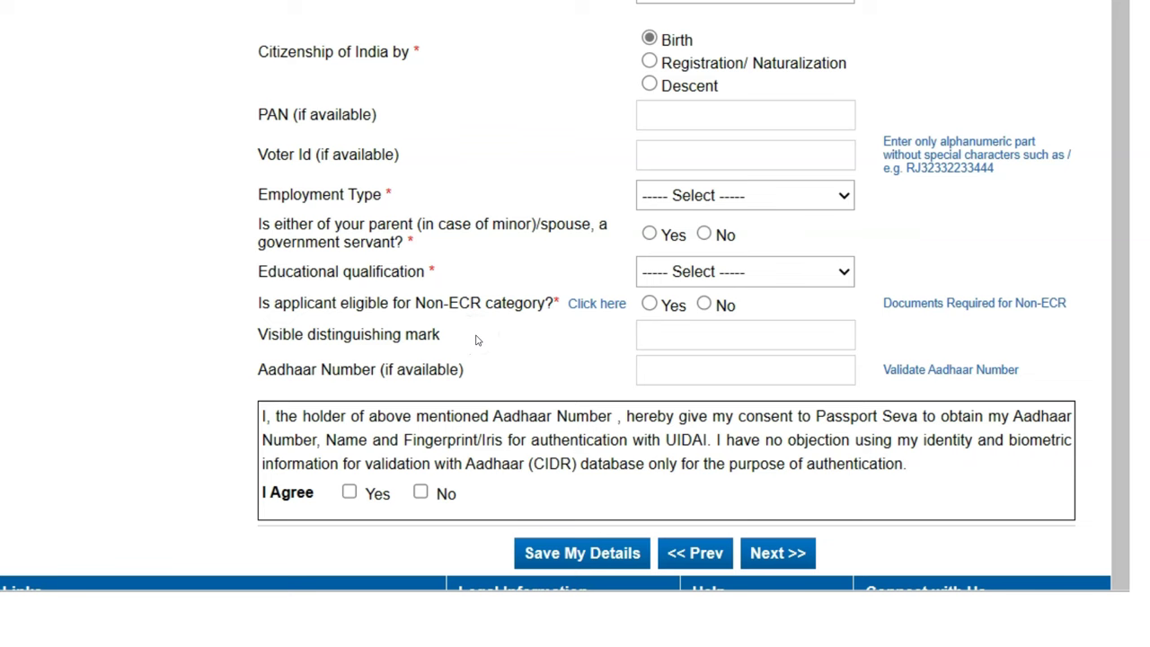
pyautogui.moveTo(319, 369); pyautogui.dragTo(454, 370)
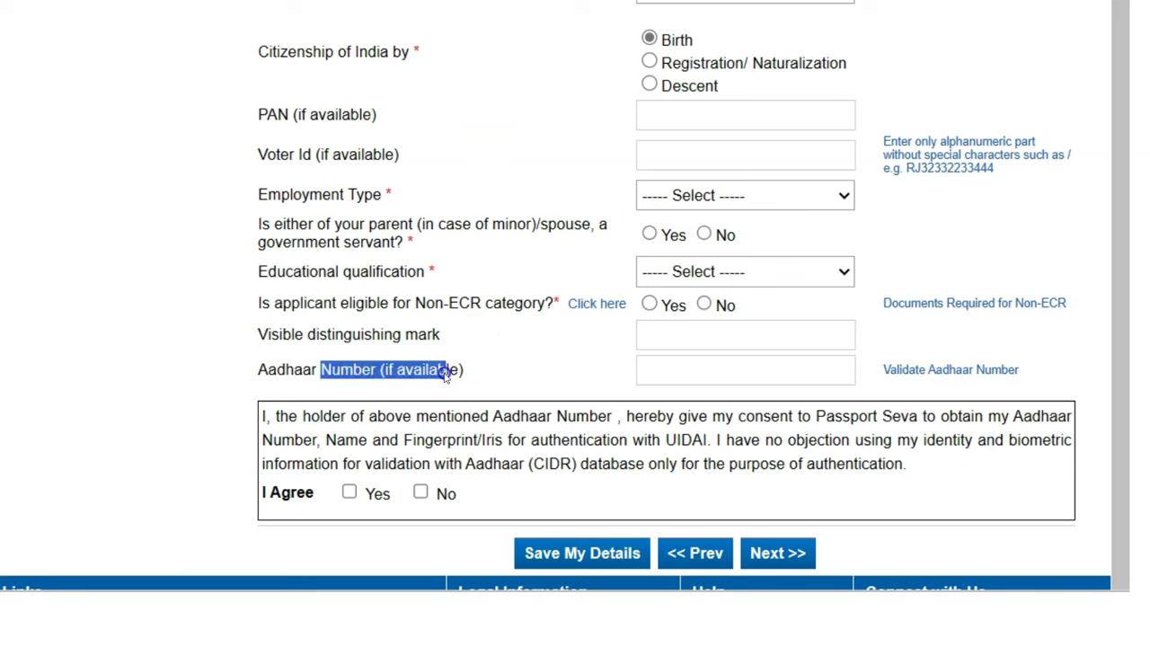
pyautogui.click(557, 375)
pyautogui.click(731, 372)
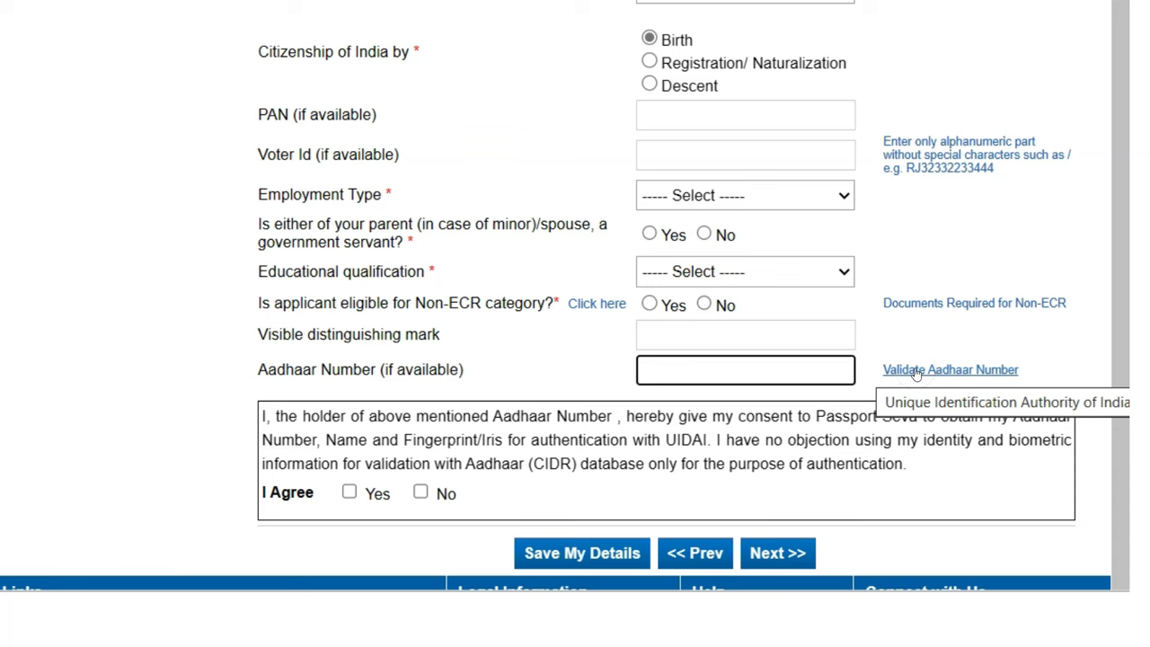
pyautogui.click(816, 452)
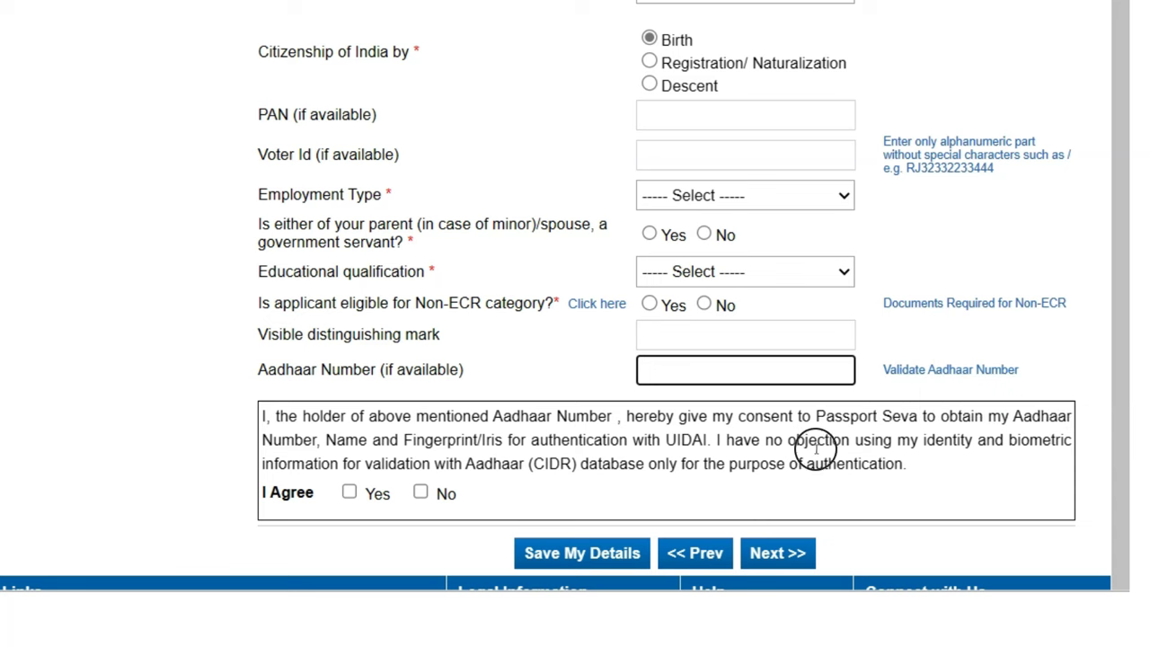
pyautogui.scroll(-3, 820, 452)
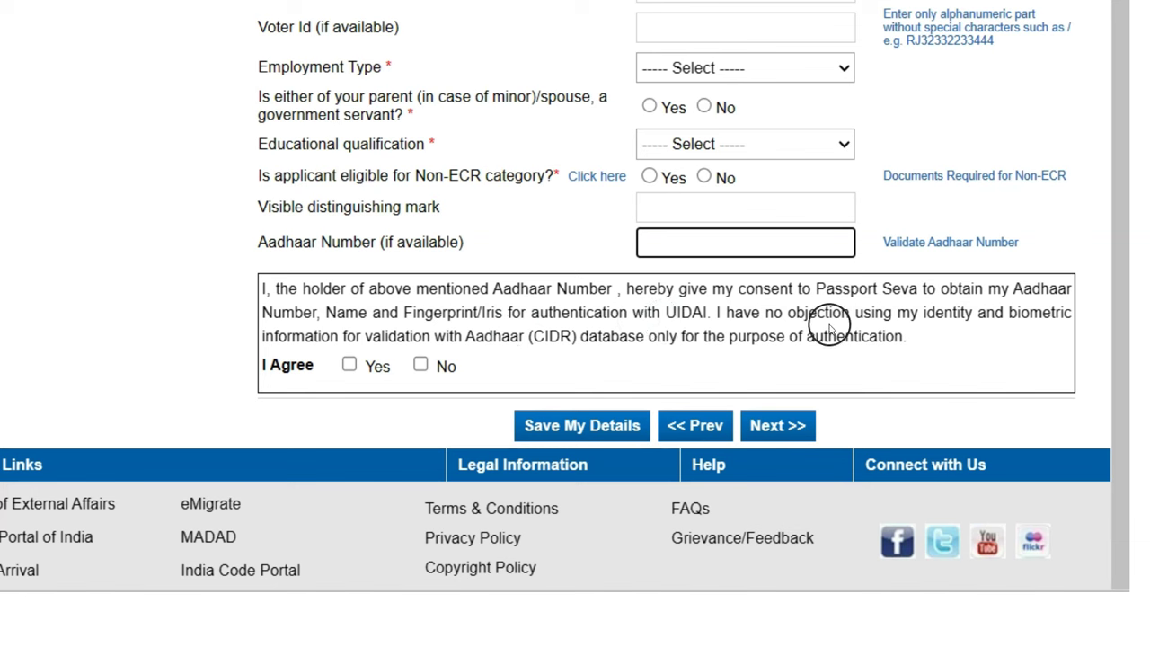
pyautogui.click(930, 322)
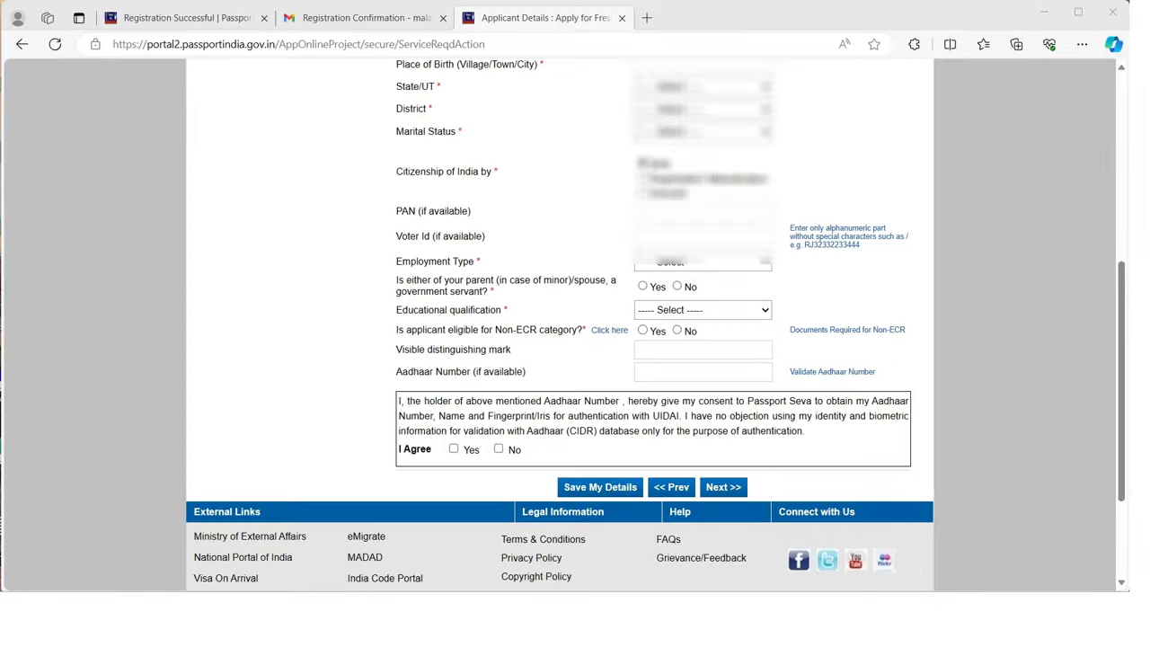
# Advance from the completed Applicant Details to the Family Details page
pyautogui.scroll(-2, 661, 395)
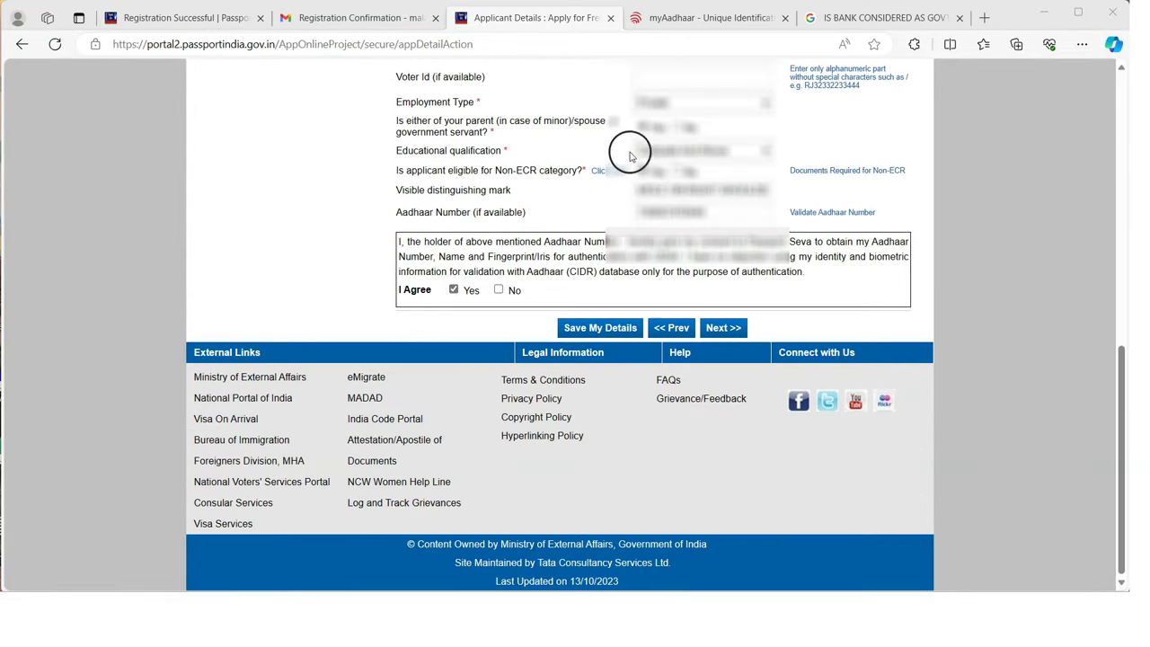
pyautogui.click(730, 328)
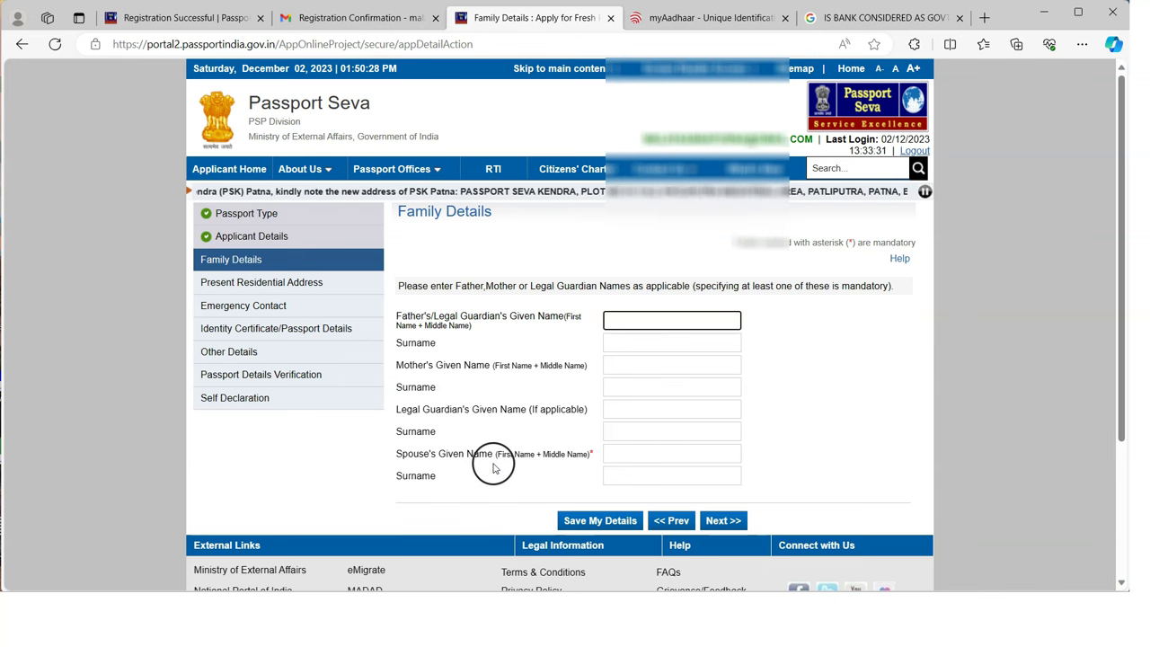
# Advance from the filled-in Family Details to the Present Residential Address page
pyautogui.scroll(-1, 503, 423)
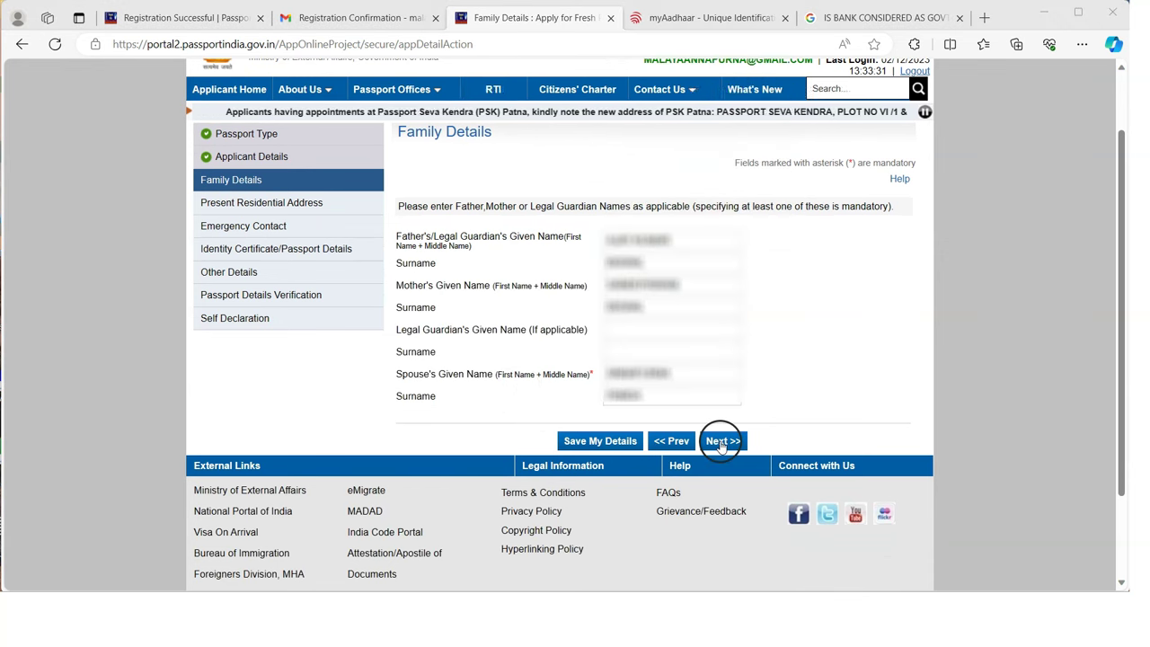
pyautogui.click(722, 442)
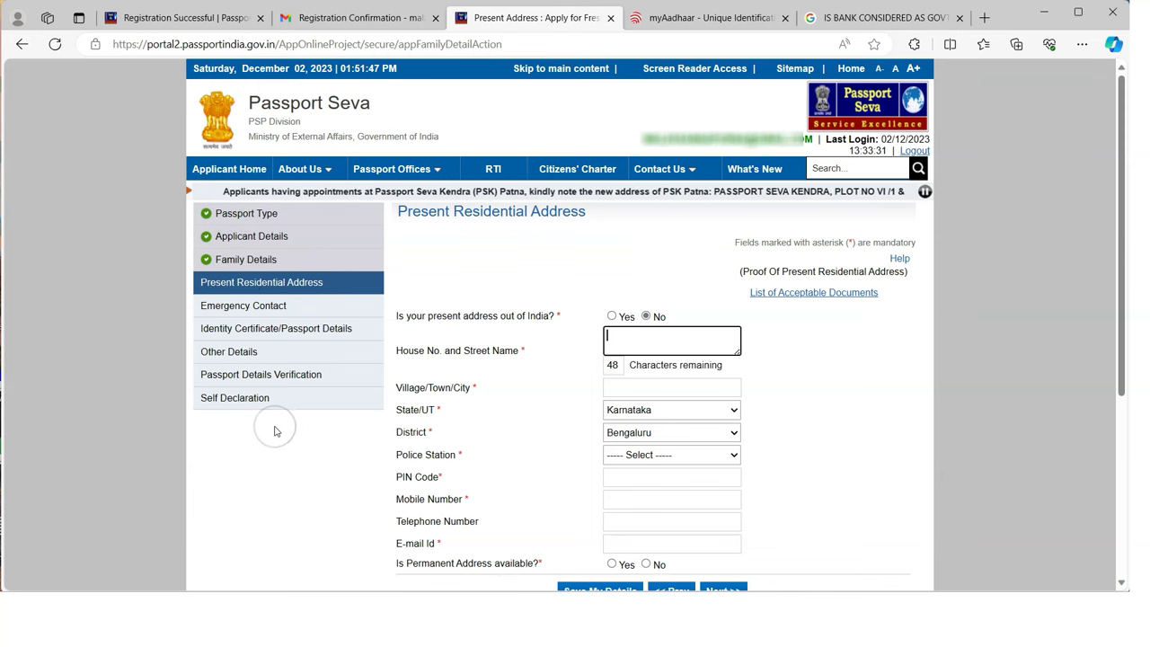
# Answer Yes to 'present address out of India' and view the acceptable address-proof documents
pyautogui.scroll(-1, 514, 428)
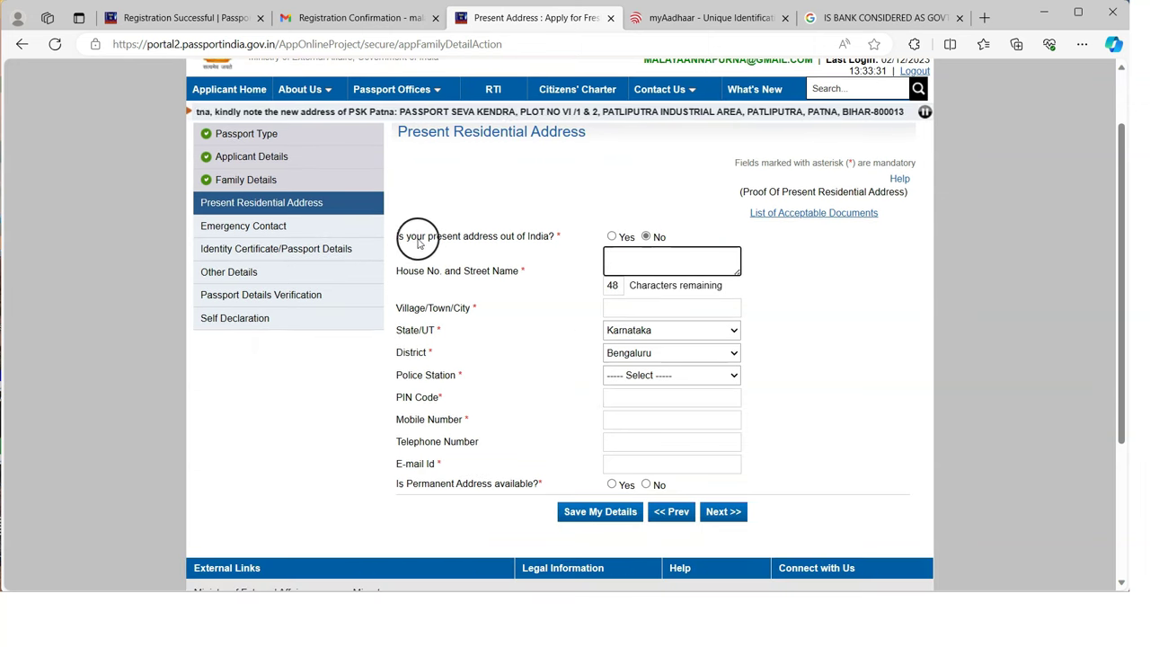
pyautogui.click(612, 237)
pyautogui.moveTo(748, 191); pyautogui.dragTo(890, 192)
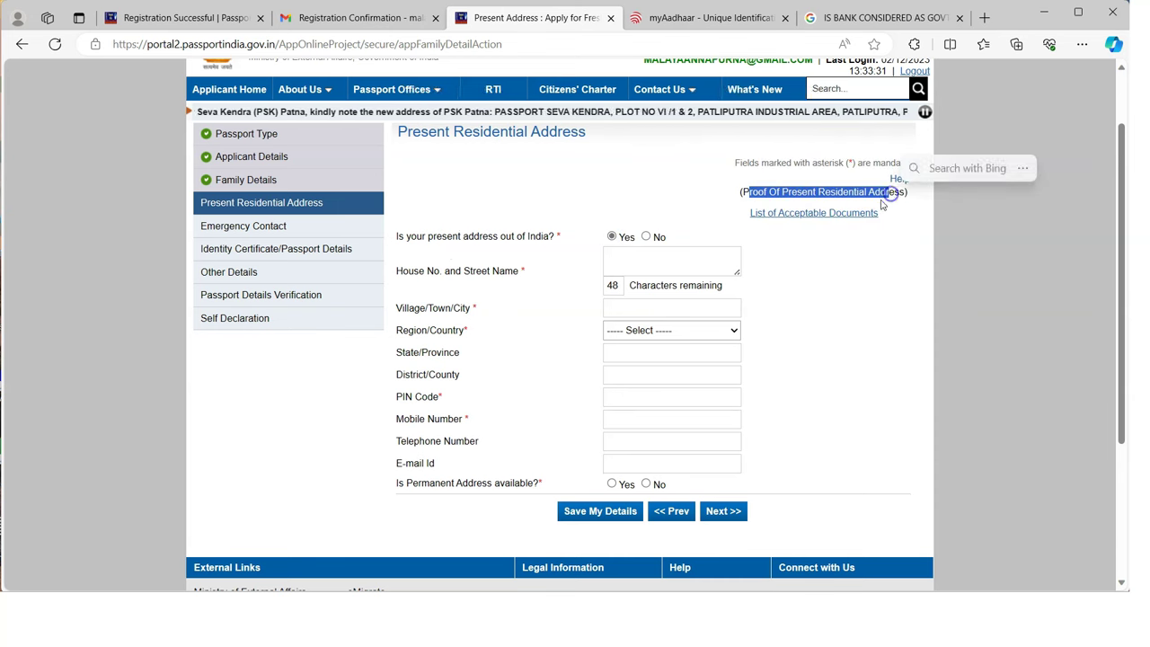
pyautogui.click(808, 215)
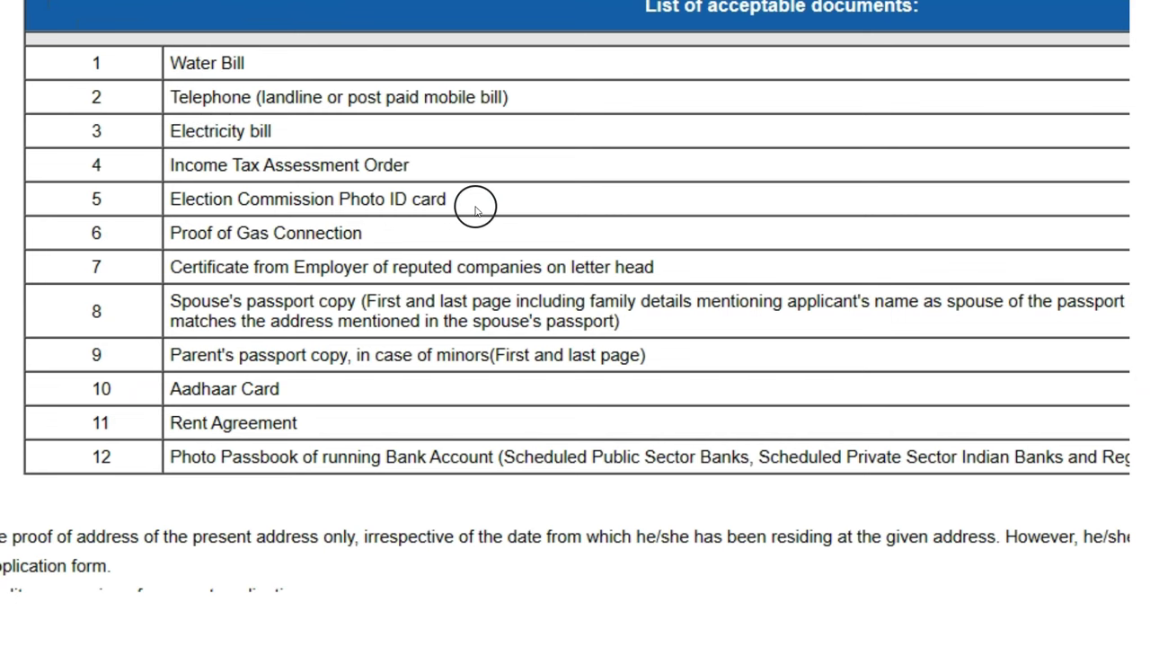
pyautogui.moveTo(184, 235); pyautogui.dragTo(536, 236)
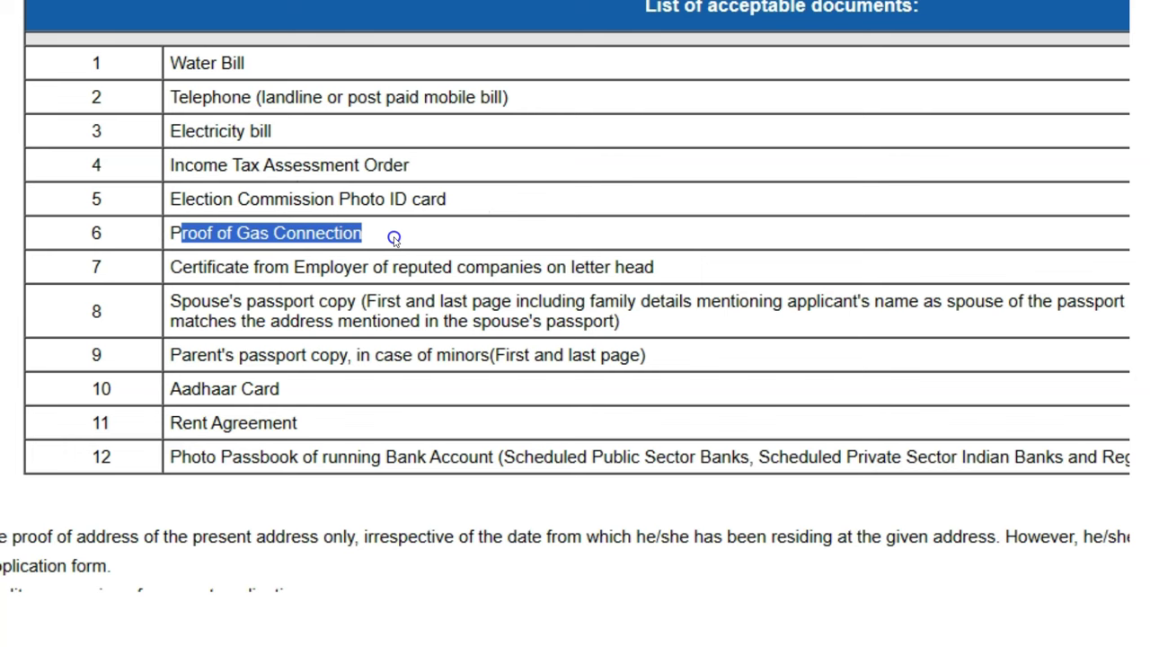
pyautogui.moveTo(211, 267); pyautogui.dragTo(661, 265)
pyautogui.moveTo(180, 302); pyautogui.dragTo(375, 302)
pyautogui.moveTo(226, 358); pyautogui.dragTo(468, 356)
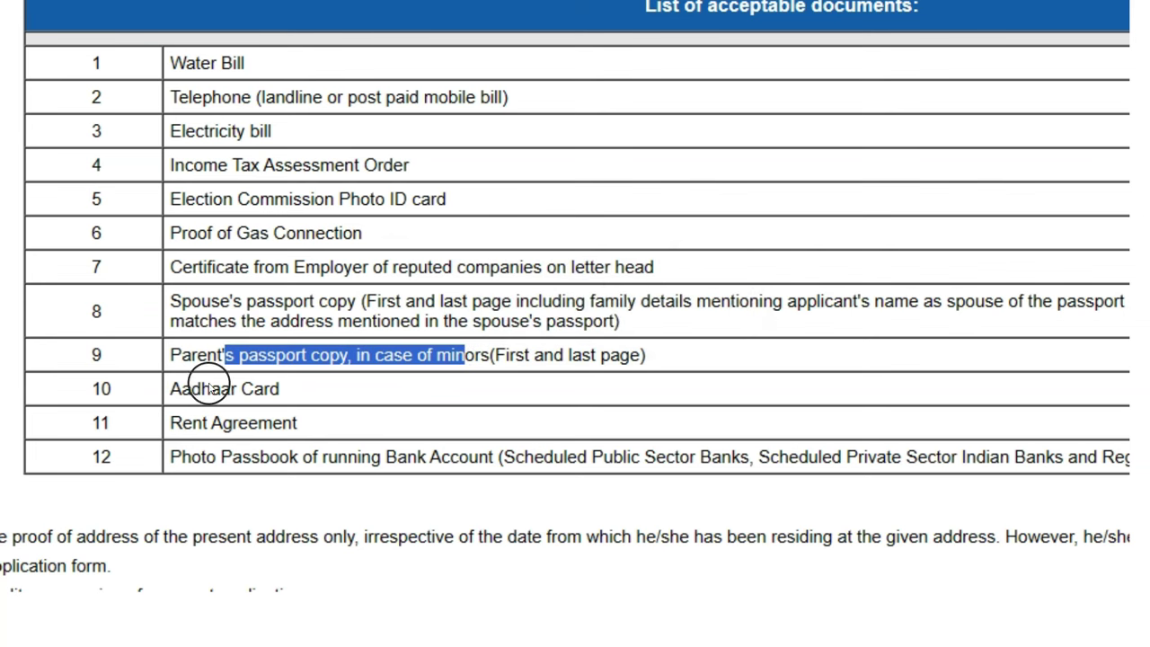
pyautogui.moveTo(210, 388); pyautogui.dragTo(283, 393)
pyautogui.moveTo(182, 422); pyautogui.dragTo(303, 425)
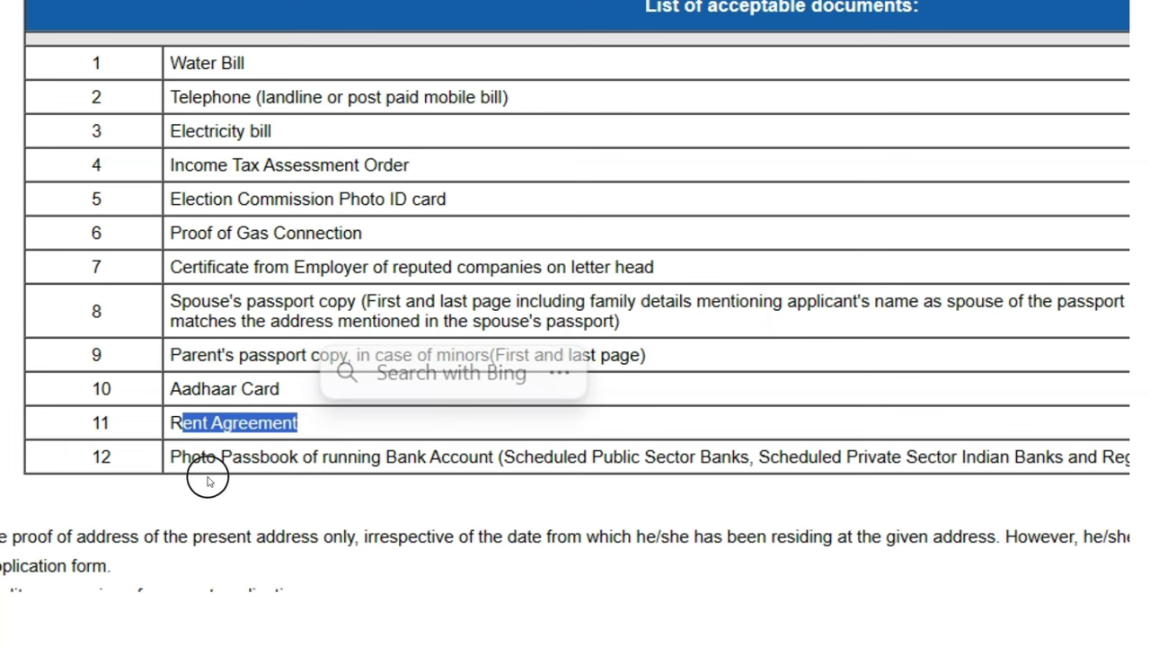
pyautogui.moveTo(193, 462); pyautogui.dragTo(480, 460)
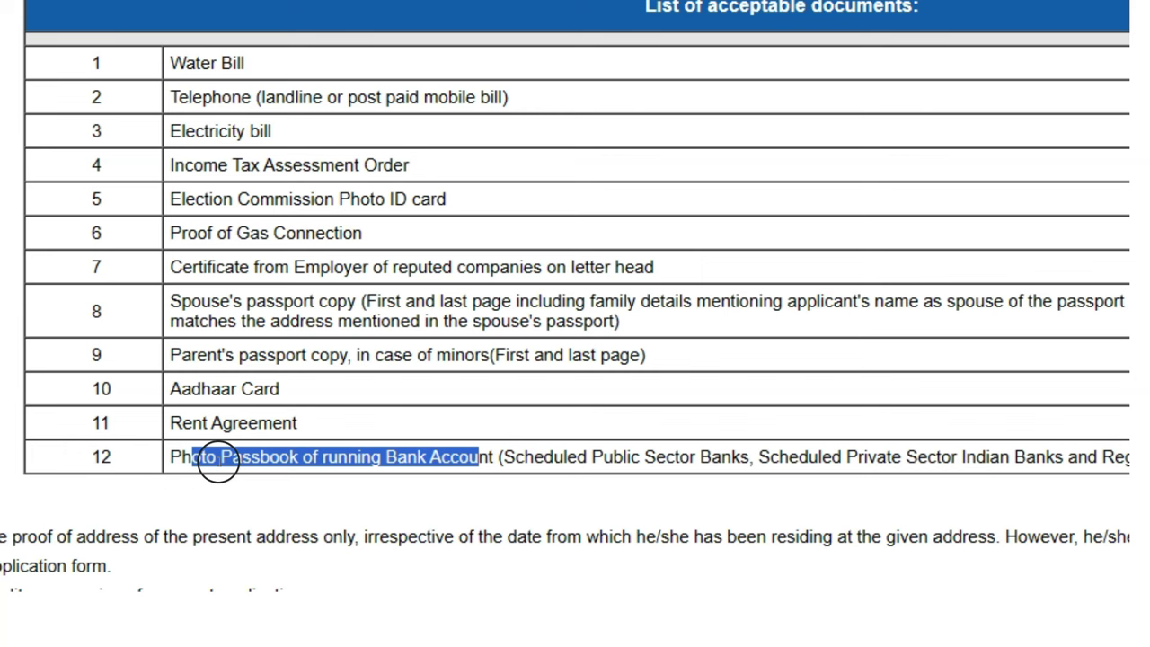
pyautogui.click(217, 460)
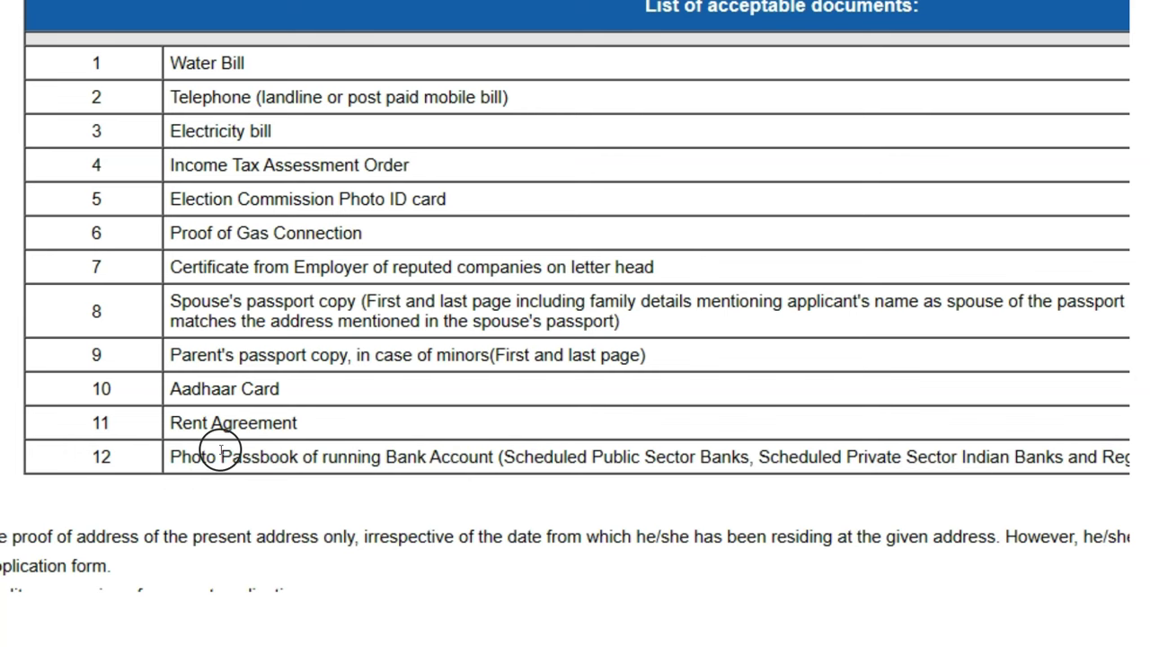
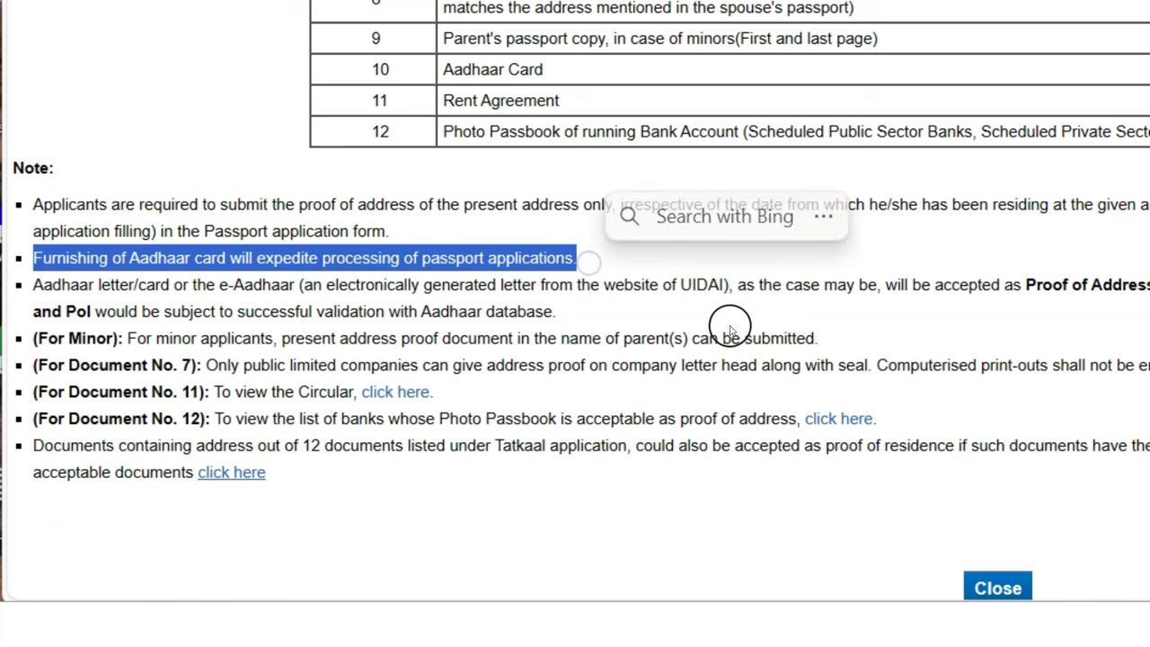
pyautogui.click(859, 302)
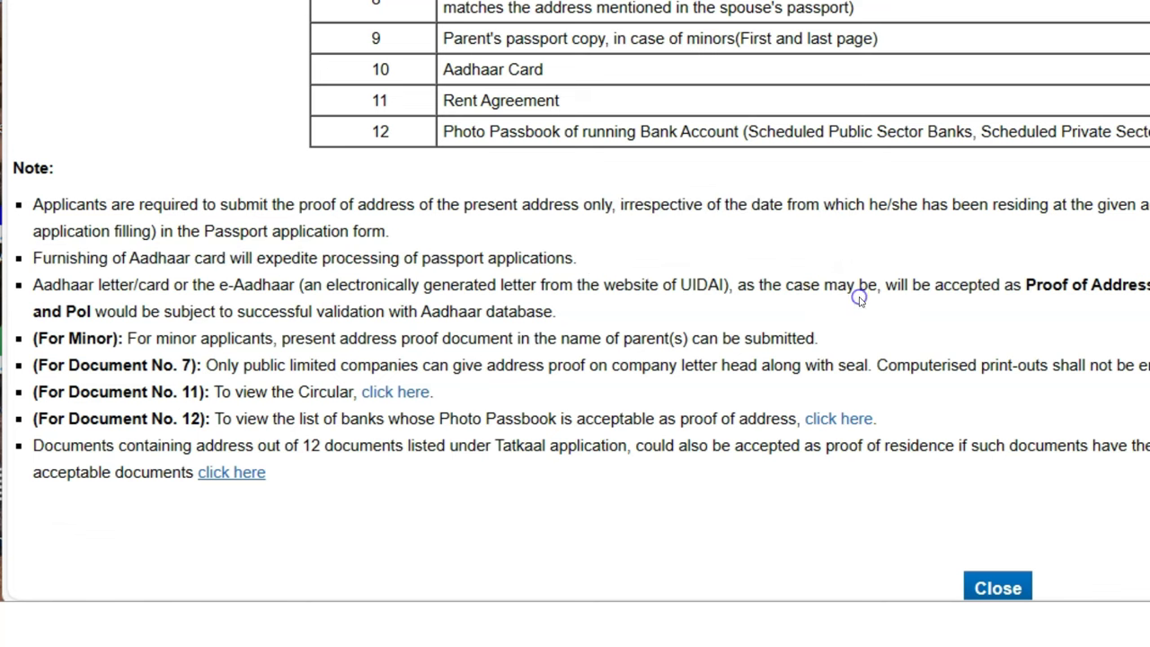
pyautogui.moveTo(42, 286); pyautogui.dragTo(661, 286)
pyautogui.moveTo(761, 298); pyautogui.dragTo(771, 299)
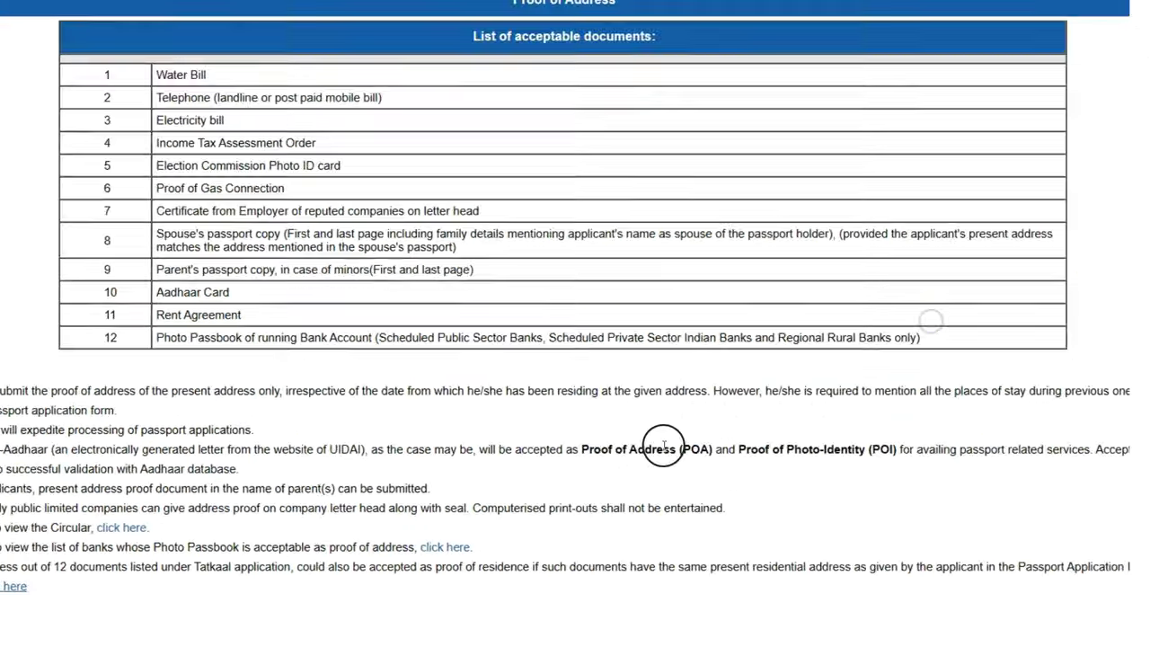
pyautogui.moveTo(660, 450); pyautogui.dragTo(862, 445)
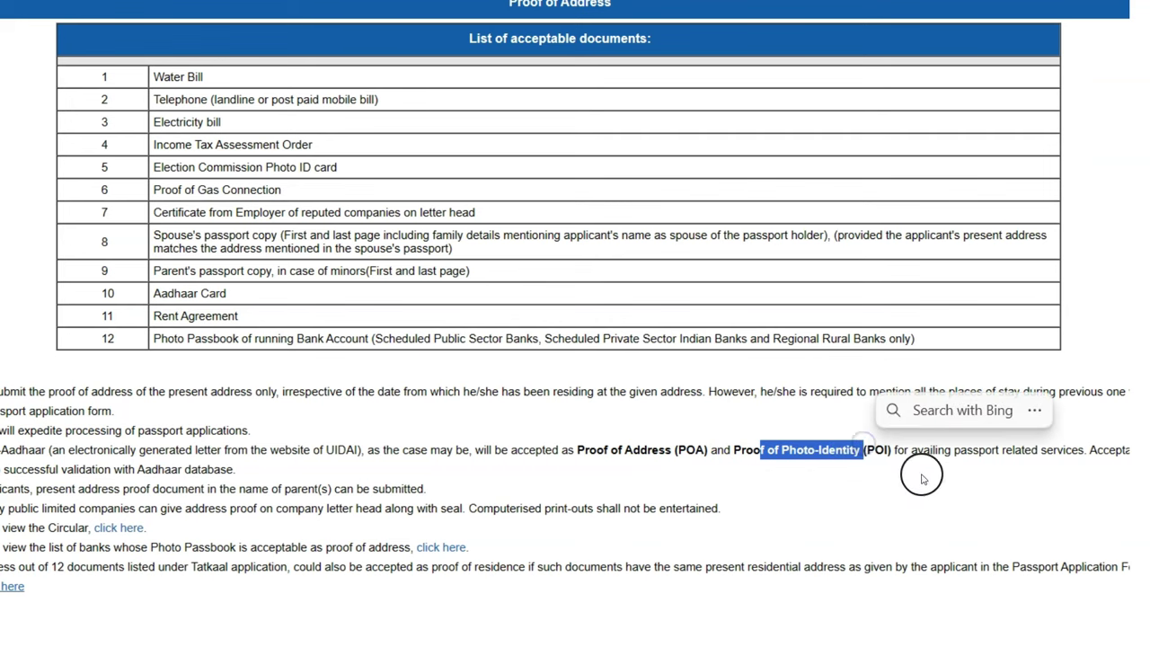
pyautogui.click(922, 476)
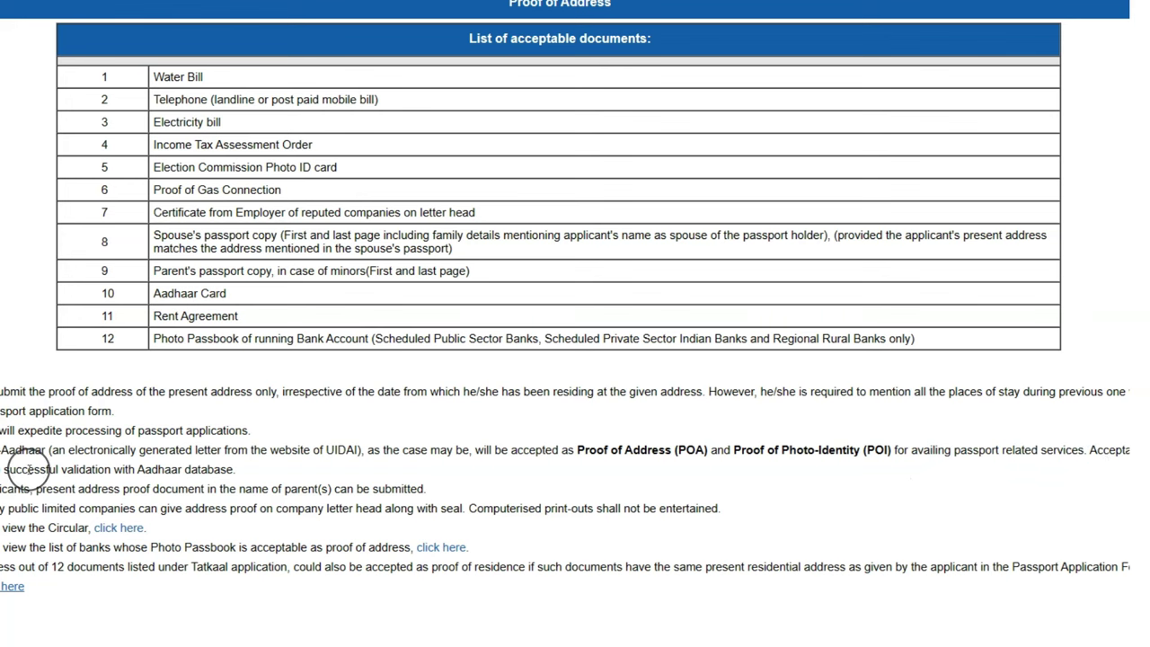
pyautogui.moveTo(244, 465); pyautogui.dragTo(2, 449)
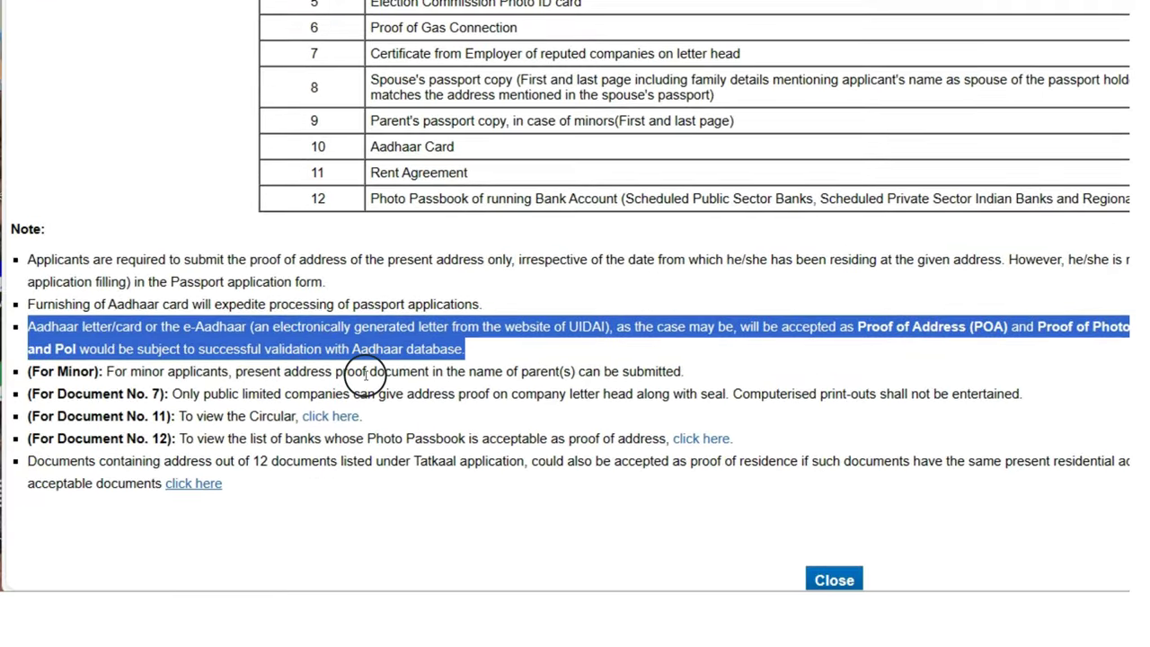
pyautogui.moveTo(367, 376); pyautogui.dragTo(701, 366)
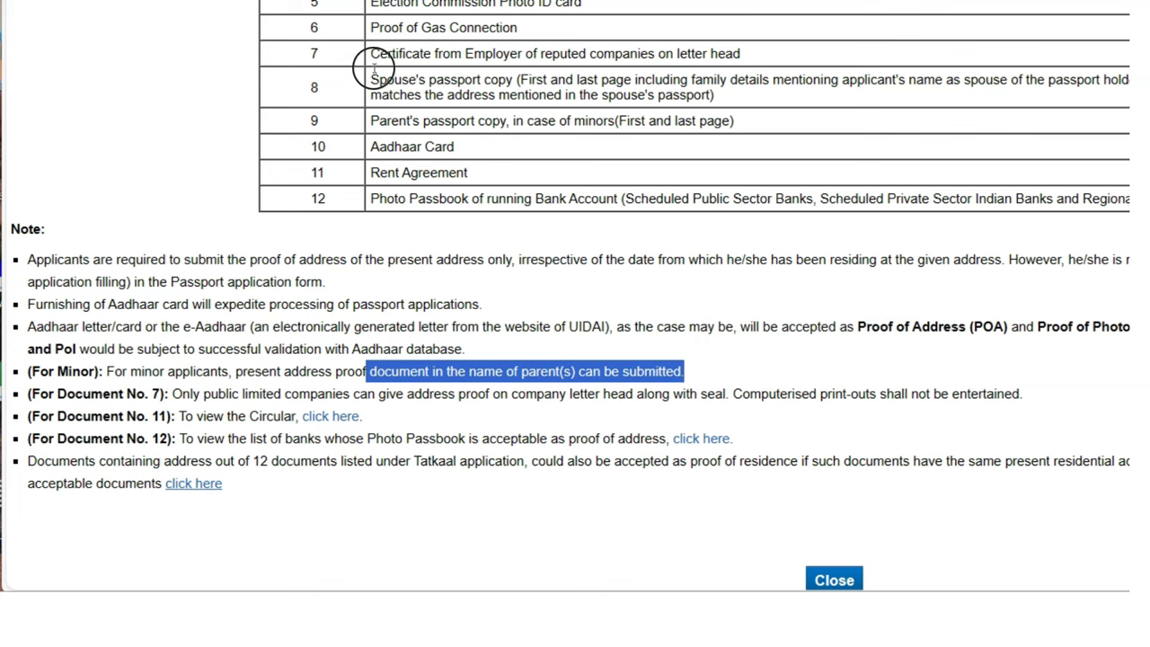
pyautogui.moveTo(369, 54); pyautogui.dragTo(442, 56)
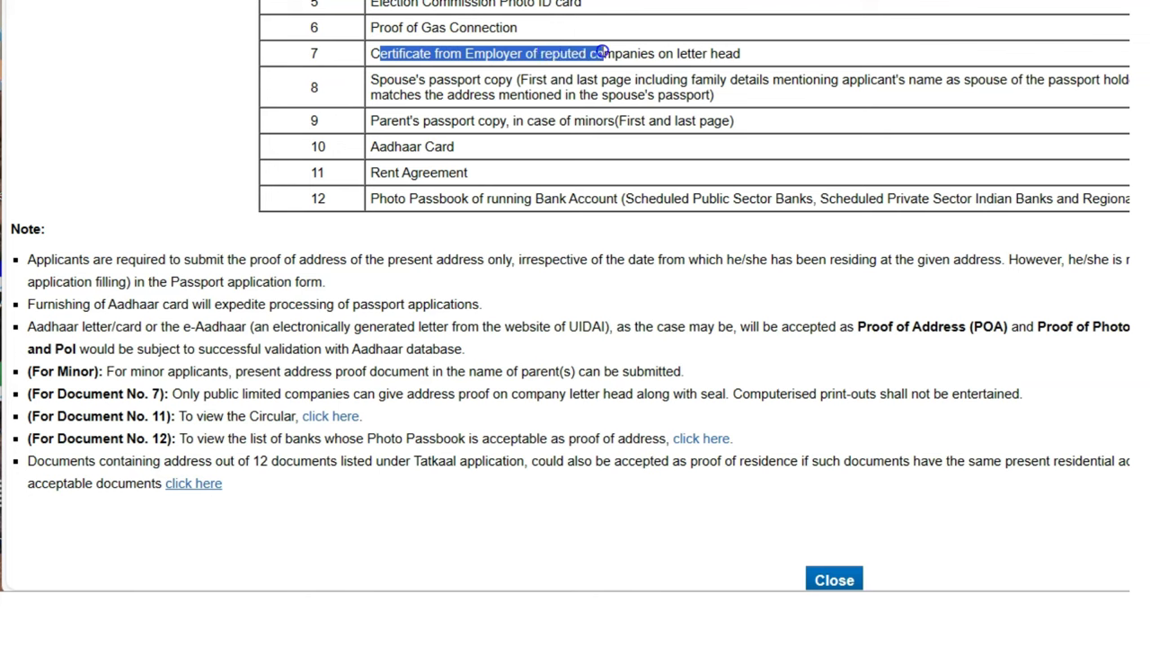
pyautogui.moveTo(650, 56); pyautogui.dragTo(719, 53)
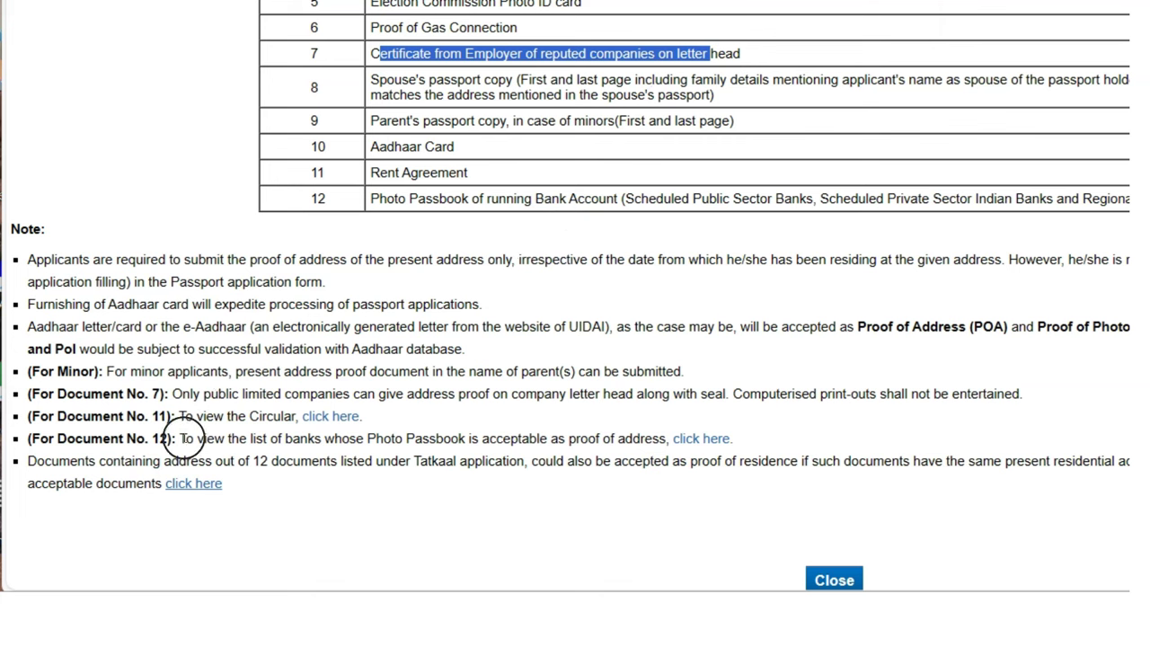
pyautogui.moveTo(200, 393); pyautogui.dragTo(1013, 396)
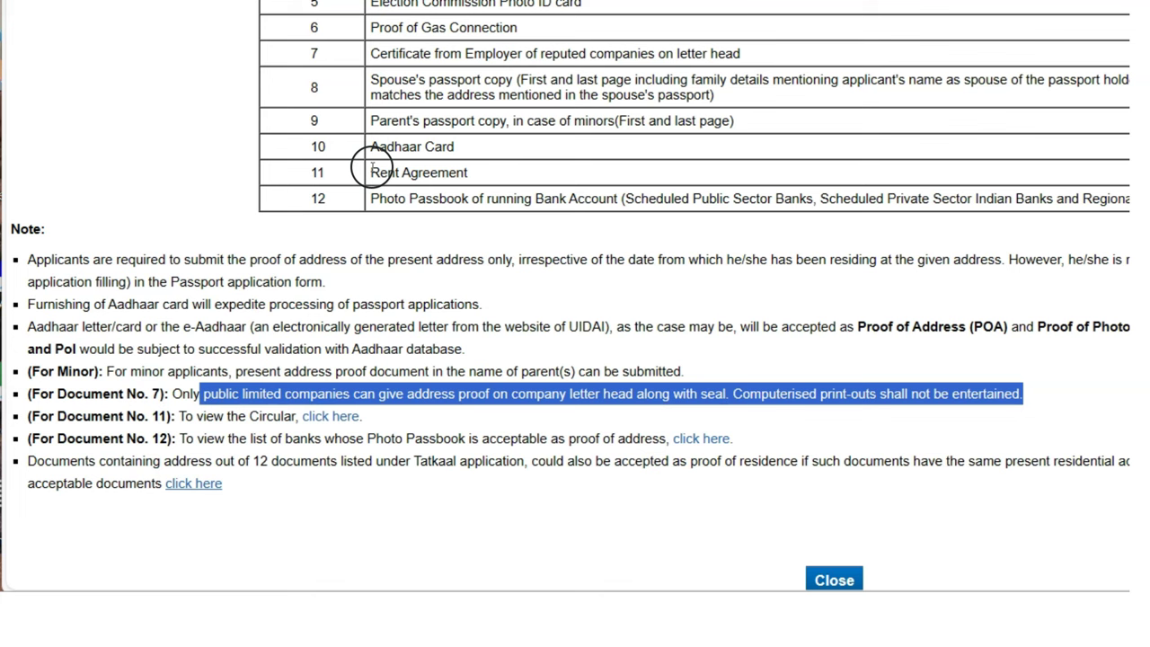
pyautogui.moveTo(381, 172); pyautogui.dragTo(456, 172)
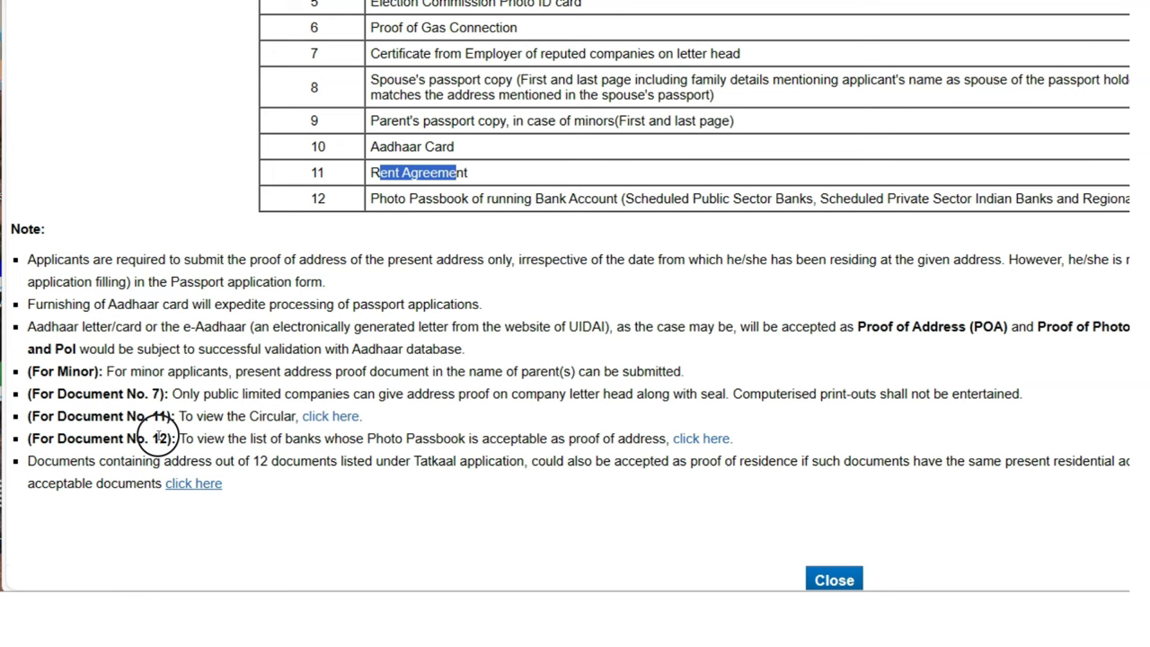
pyautogui.moveTo(194, 438); pyautogui.dragTo(593, 437)
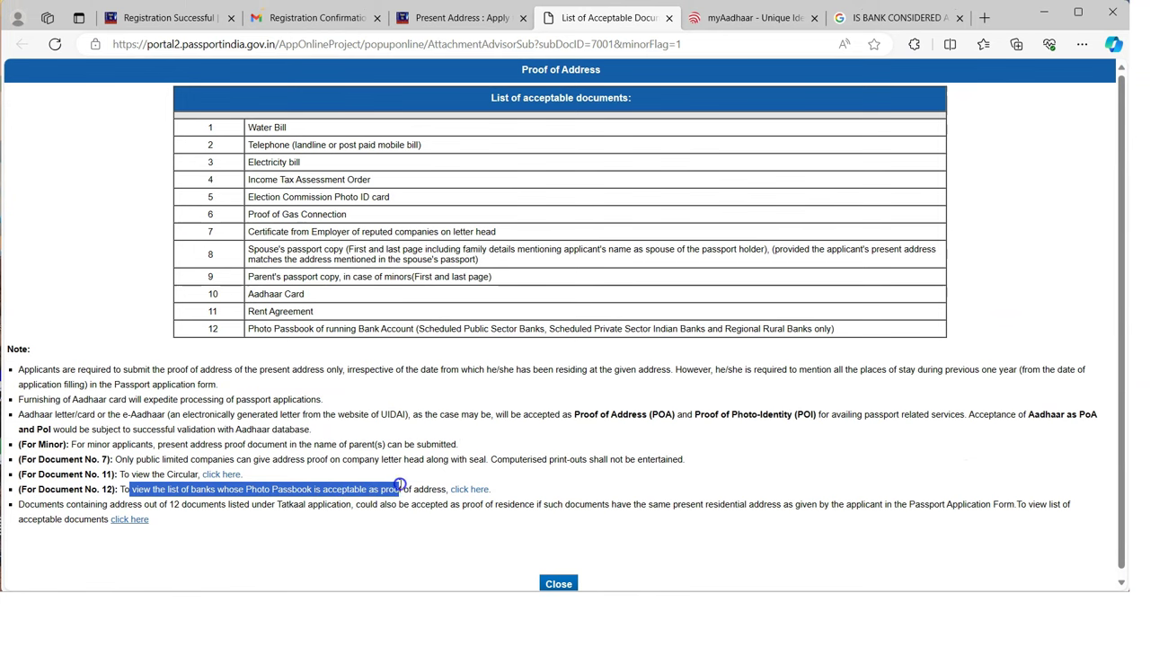
pyautogui.moveTo(399, 485); pyautogui.dragTo(468, 490)
pyautogui.click(468, 490)
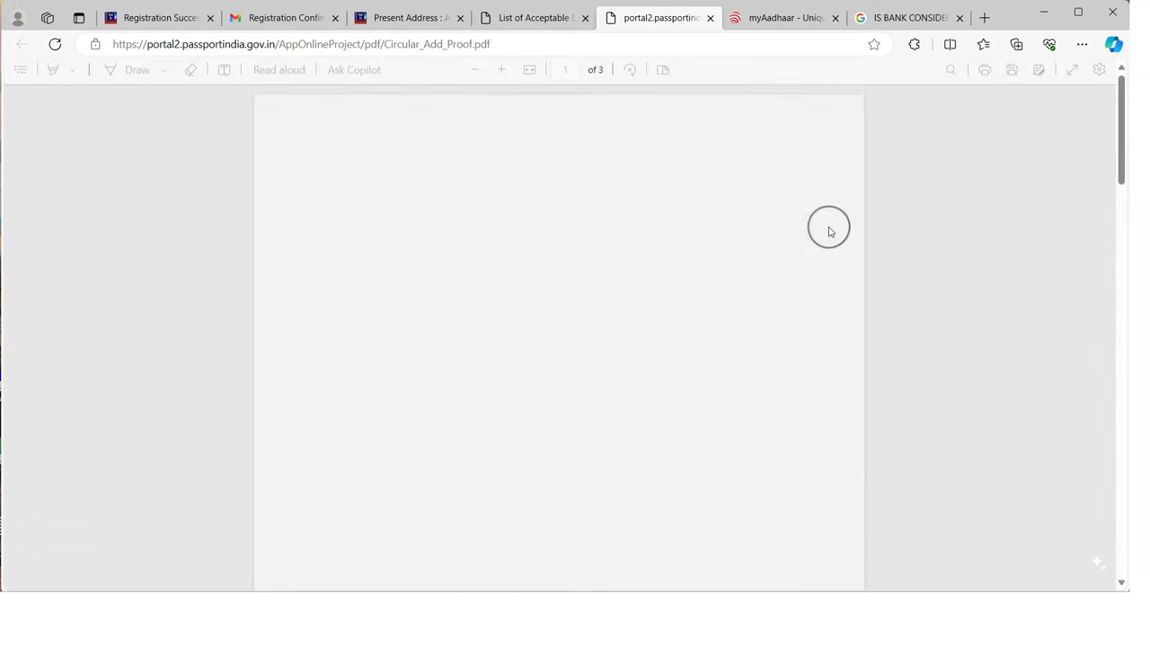
pyautogui.scroll(-6, 524, 374)
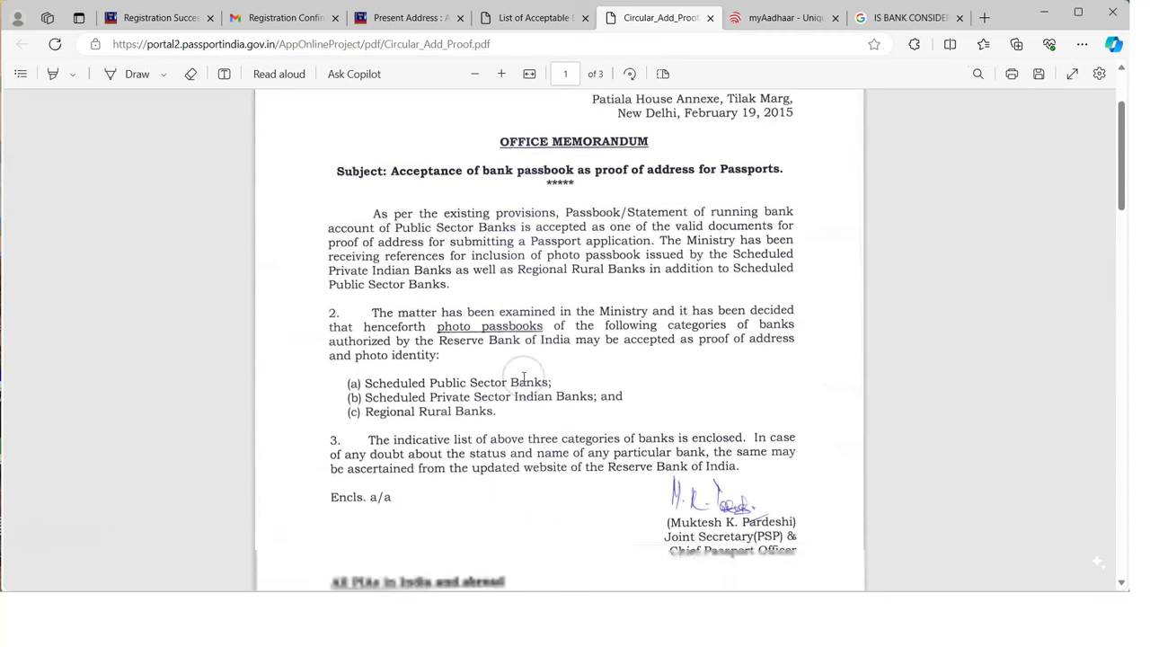
pyautogui.scroll(-4, 523, 376)
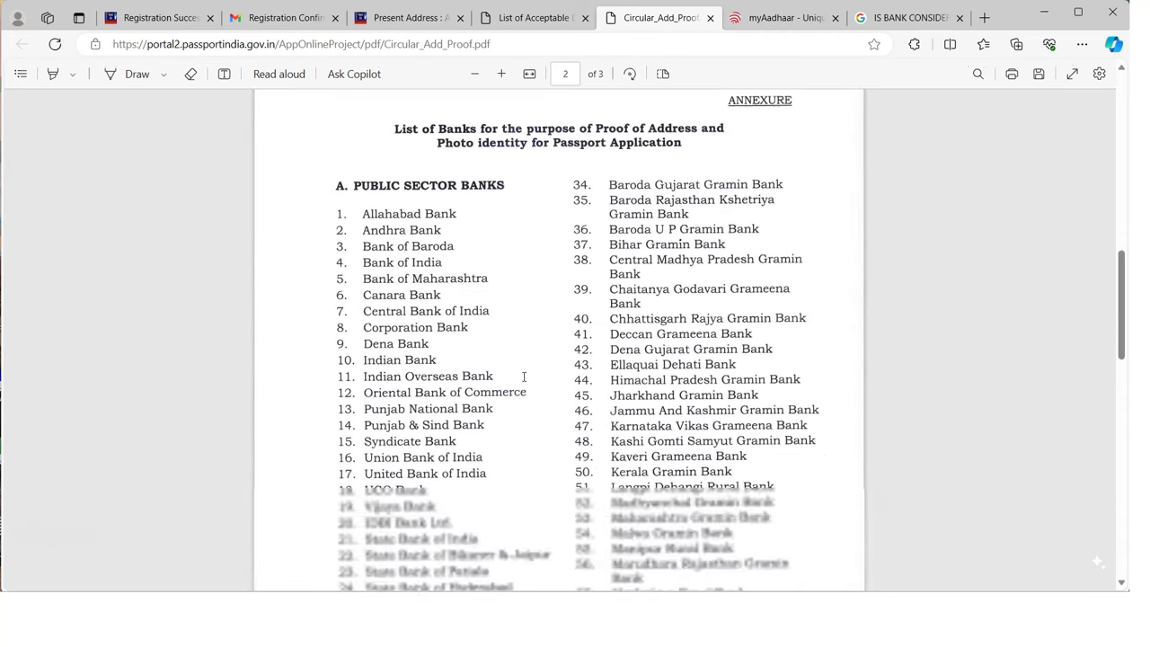
pyautogui.scroll(-5, 547, 393)
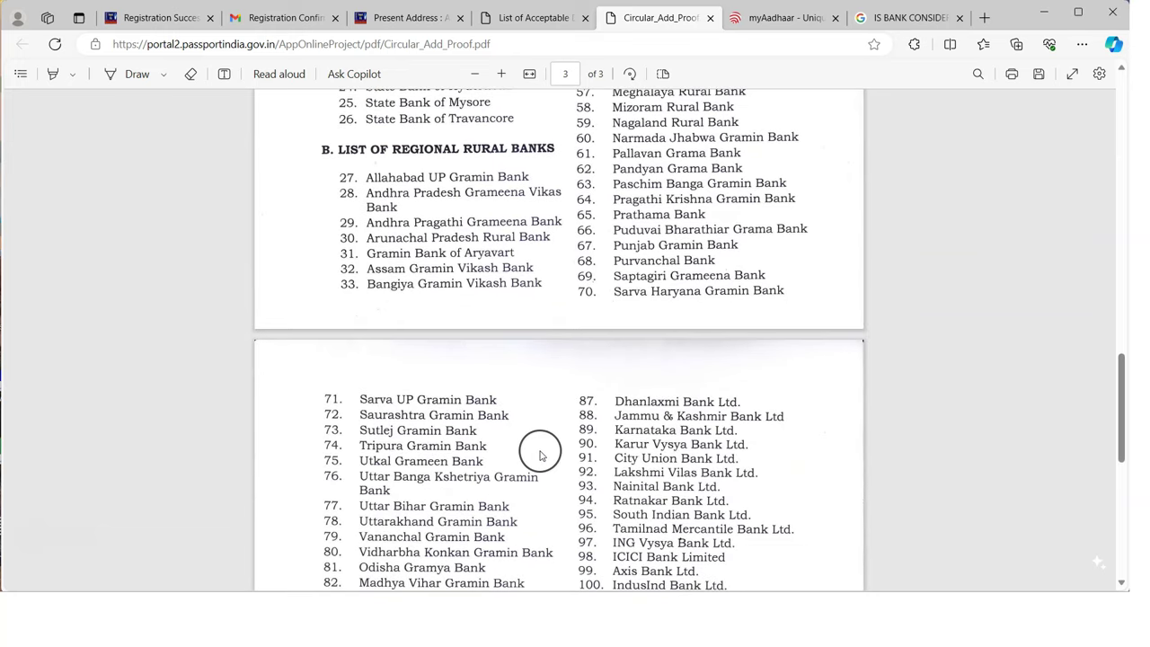
pyautogui.scroll(-4, 537, 452)
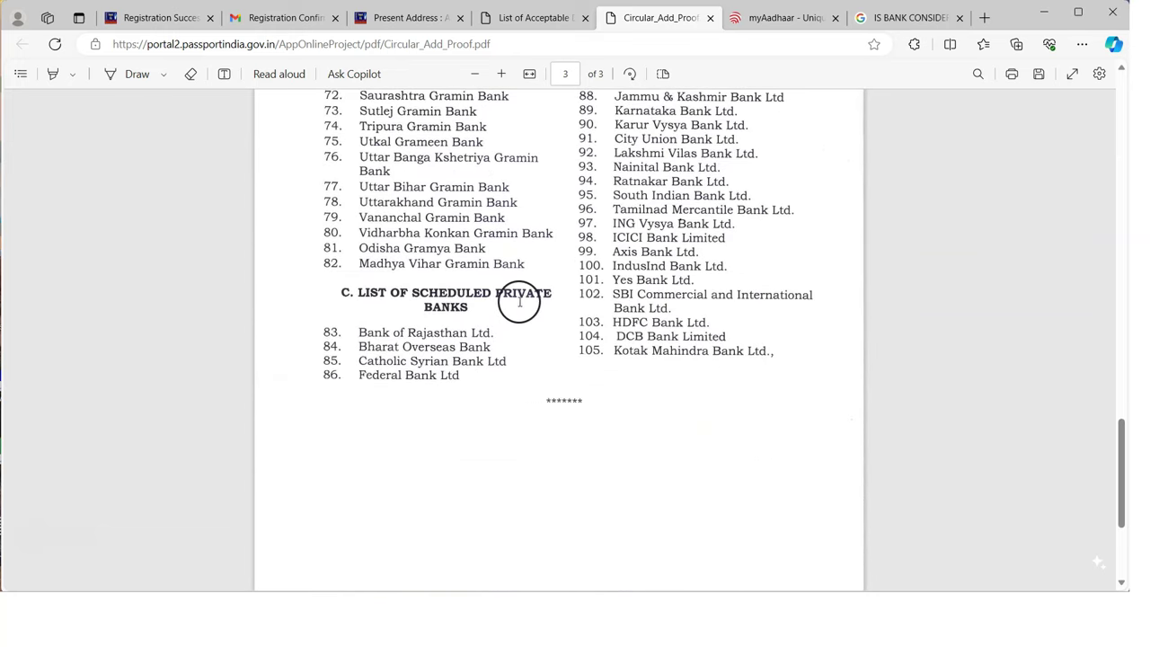
pyautogui.scroll(5, 520, 302)
pyautogui.scroll(-3, 536, 423)
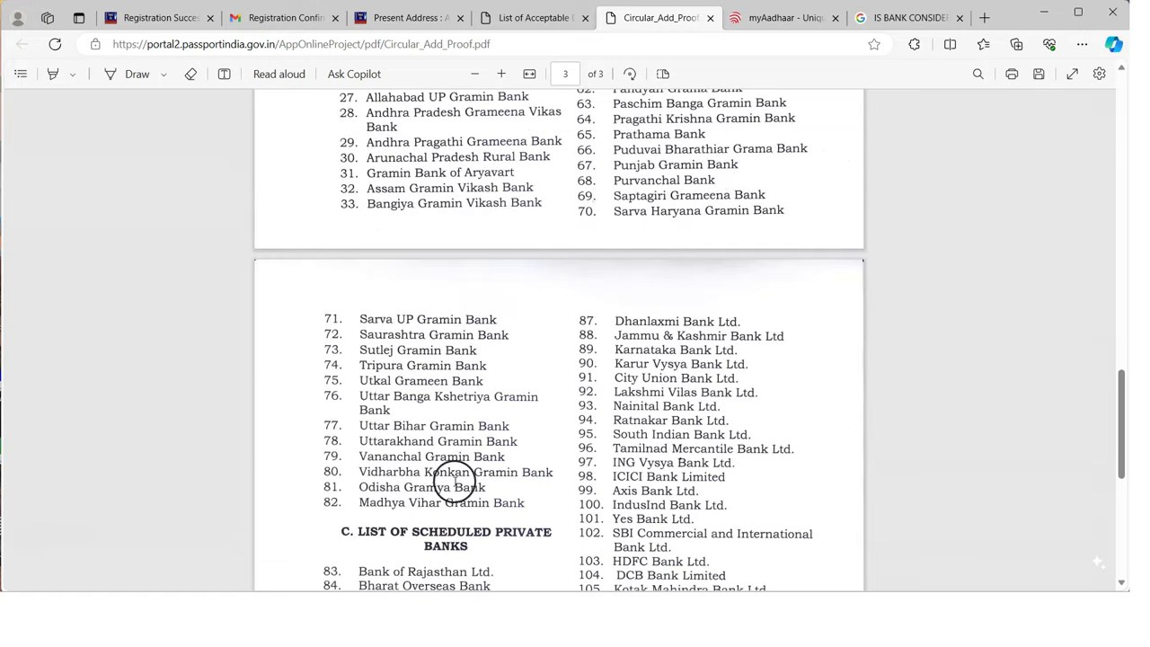
pyautogui.scroll(-2, 454, 465)
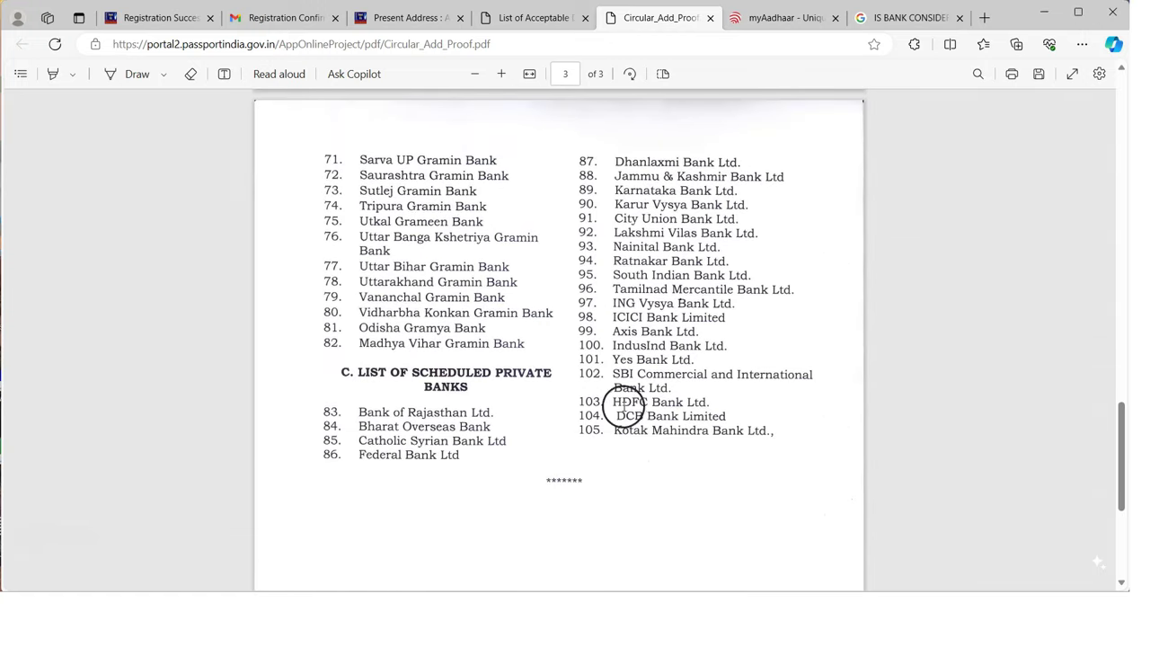
pyautogui.moveTo(646, 406); pyautogui.dragTo(704, 418)
pyautogui.moveTo(634, 331); pyautogui.dragTo(697, 331)
pyautogui.moveTo(613, 303); pyautogui.dragTo(726, 319)
pyautogui.scroll(10, 662, 405)
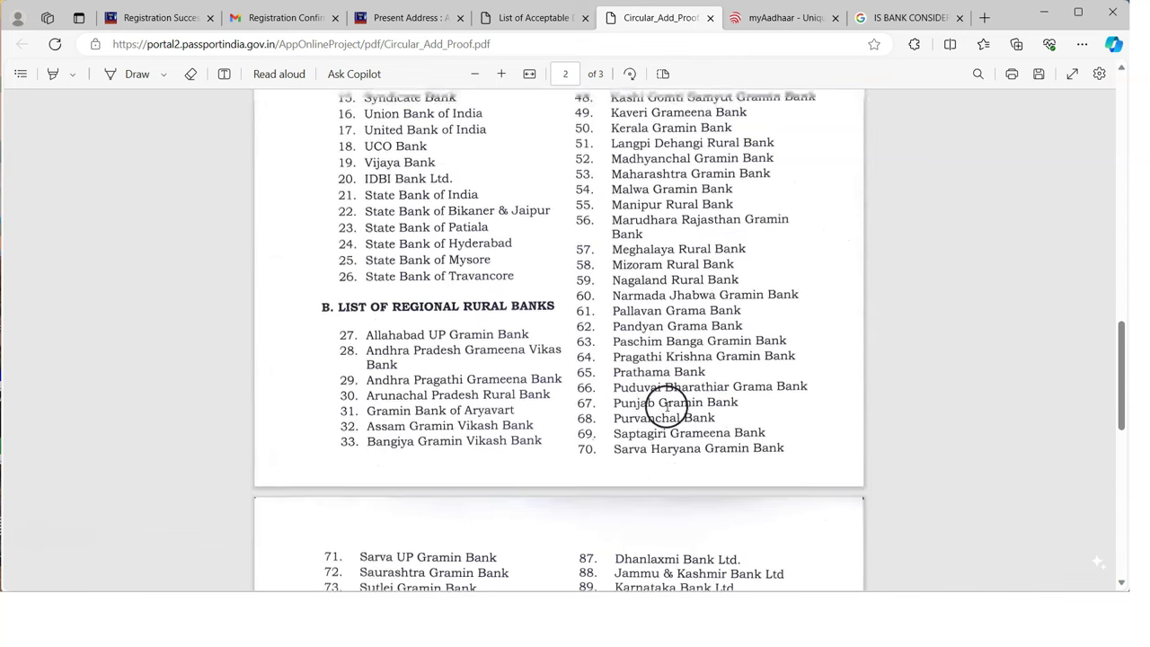
pyautogui.scroll(10, 665, 394)
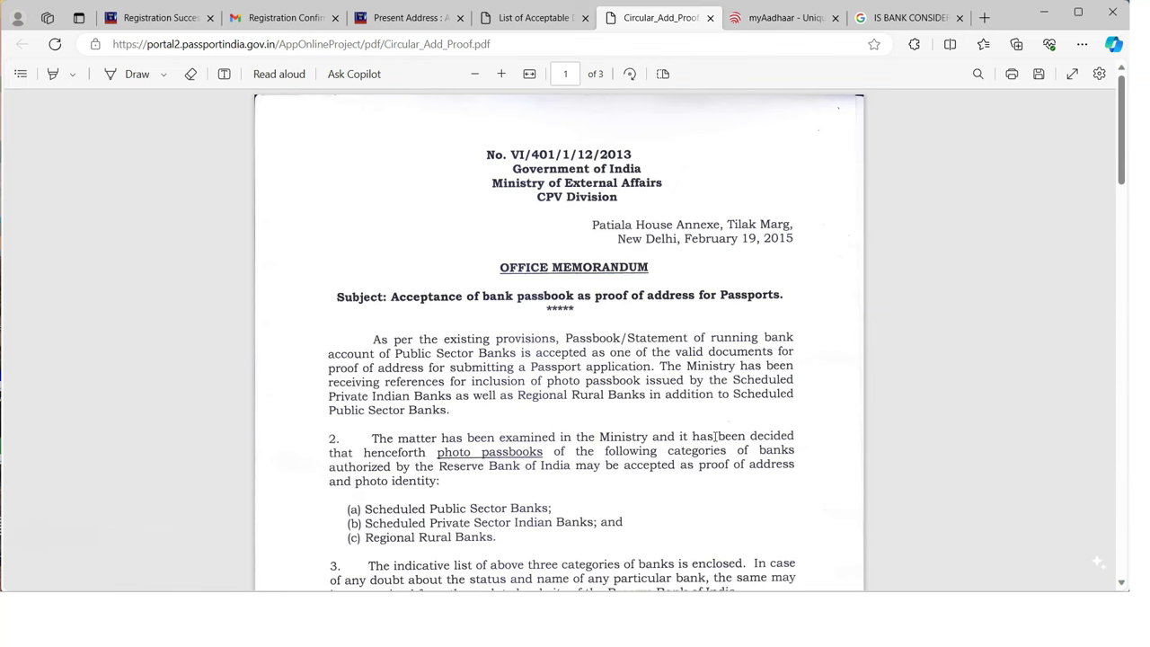
pyautogui.scroll(-2, 714, 436)
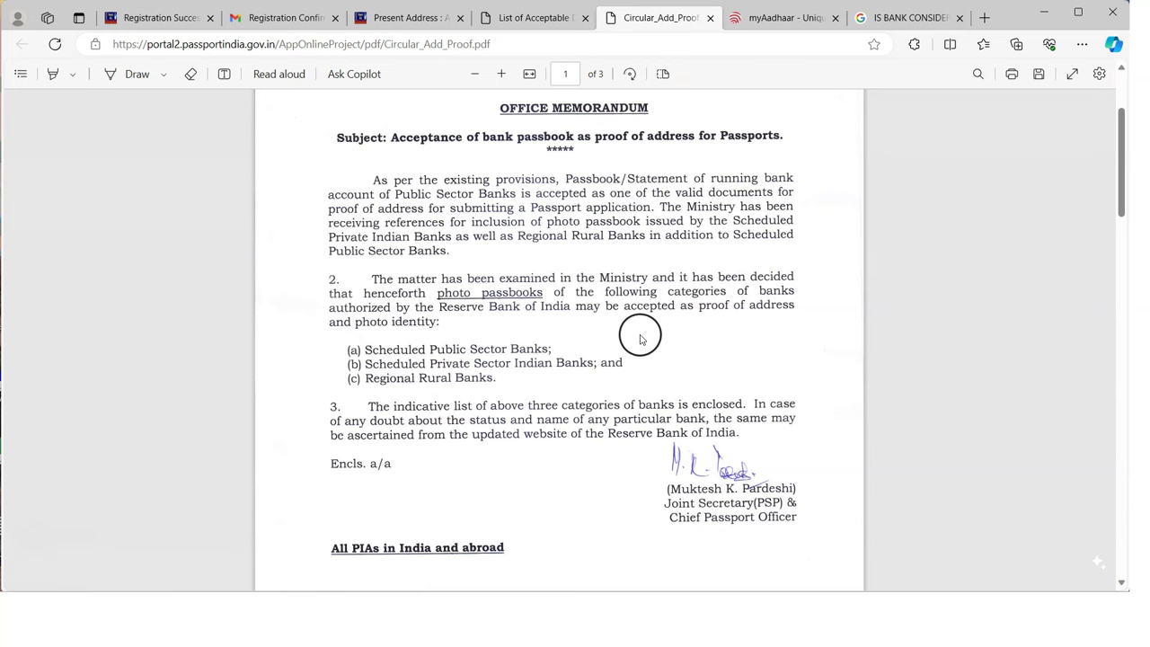
pyautogui.scroll(-3, 526, 413)
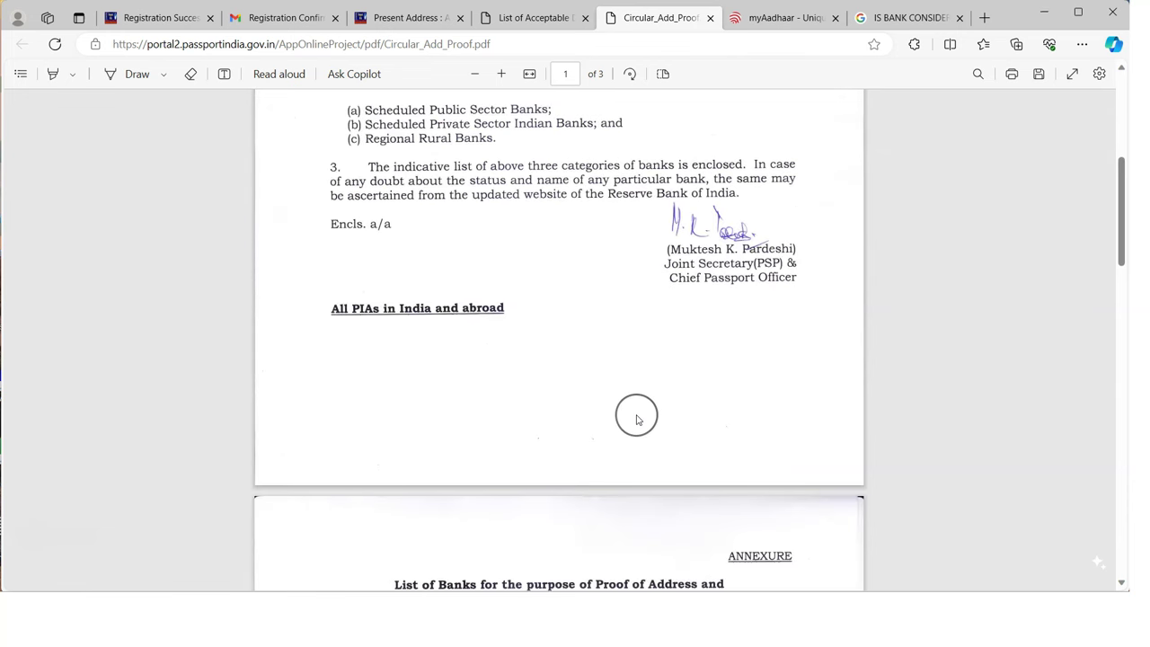
pyautogui.scroll(-5, 637, 413)
pyautogui.scroll(-3, 637, 420)
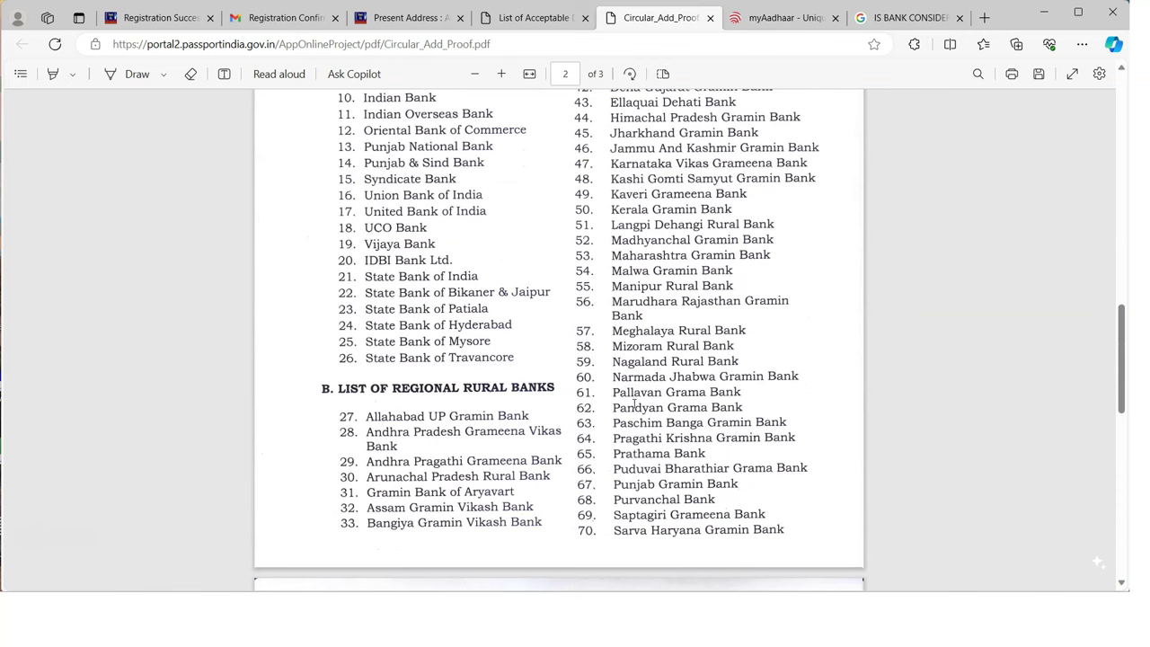
pyautogui.click(710, 18)
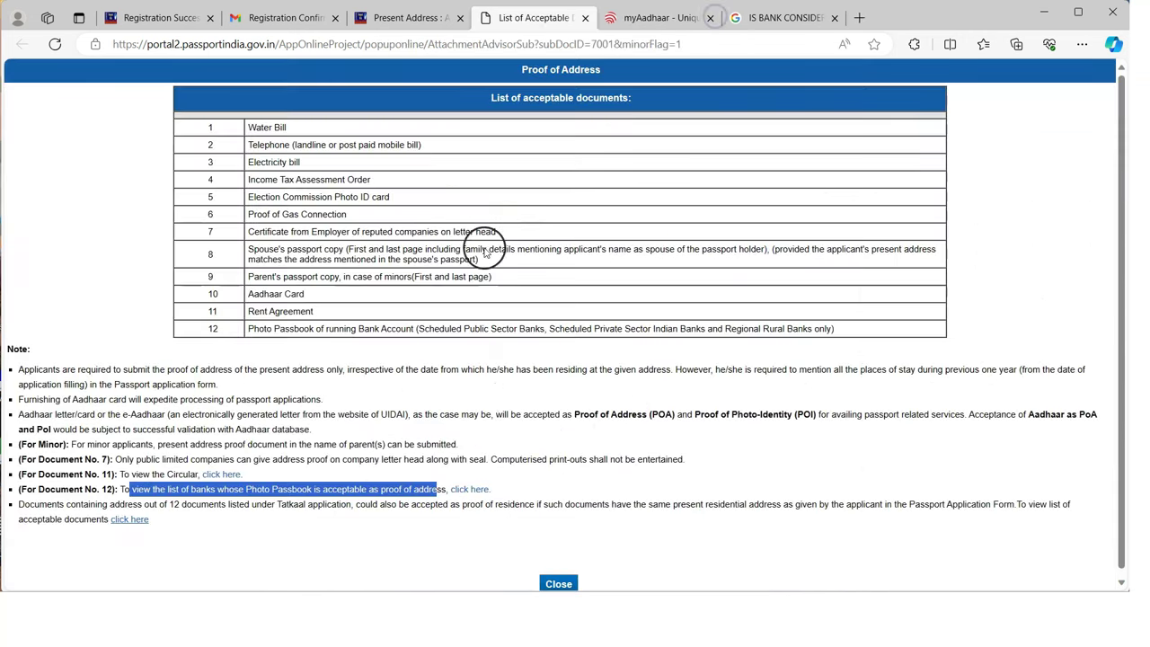
# Close the extra document-list tabs and get back to the Present Residential Address form
pyautogui.click(672, 19)
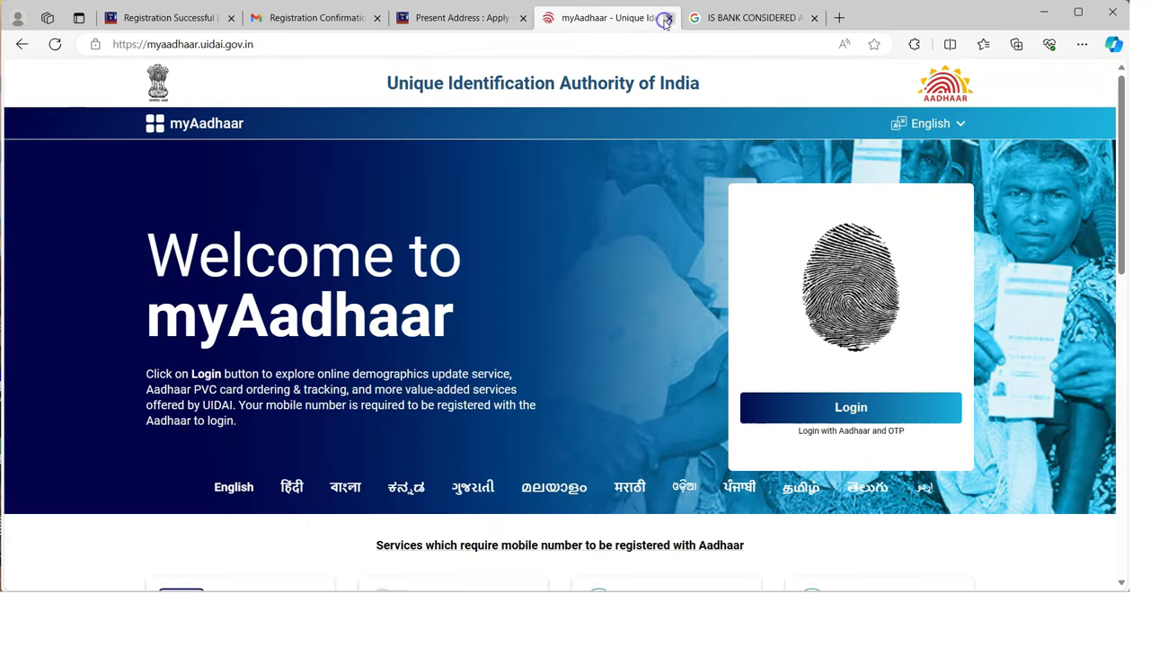
pyautogui.hotkey('ctrl', 'w')
pyautogui.hotkey('ctrl', 'w')
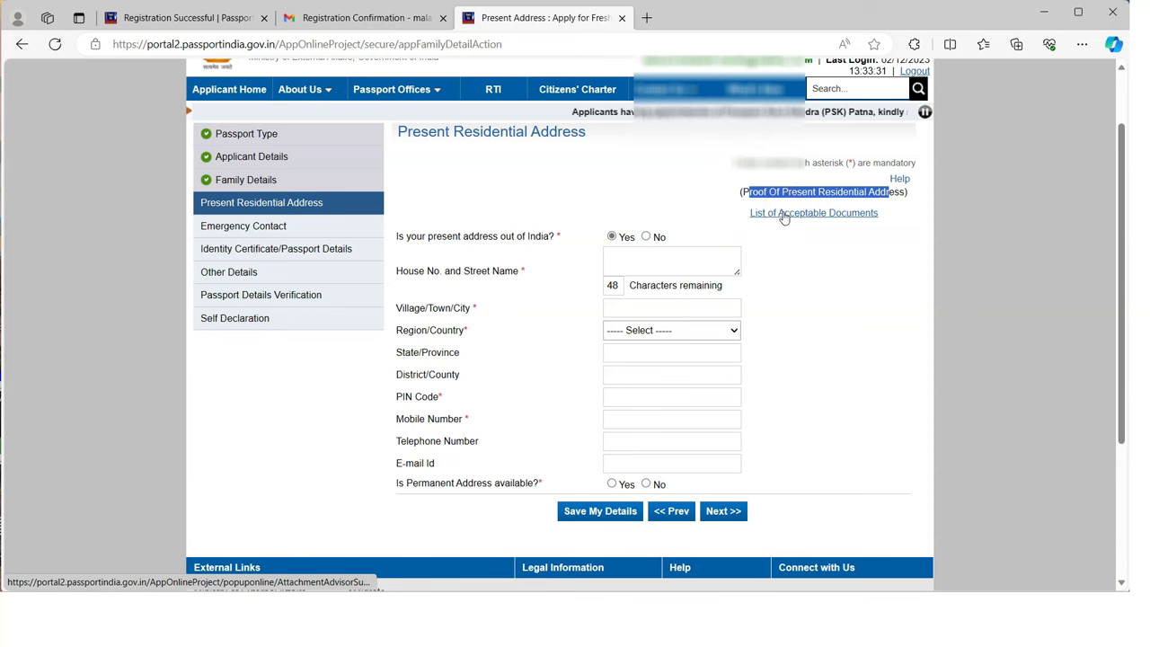
pyautogui.click(515, 287)
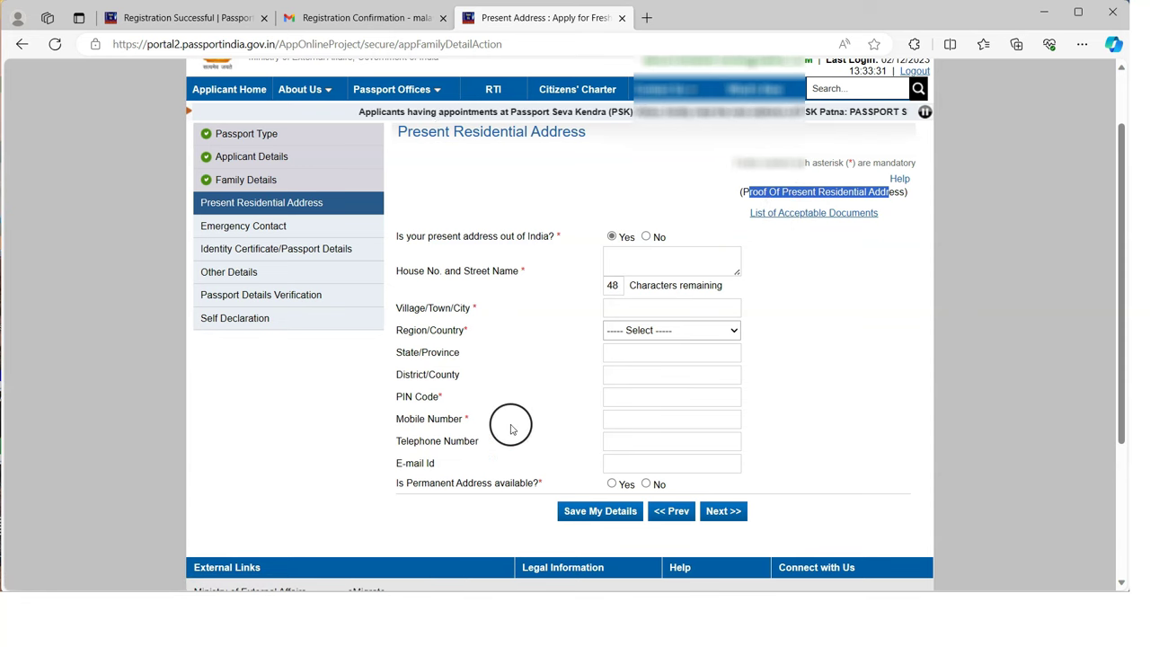
pyautogui.scroll(-1, 698, 449)
pyautogui.scroll(3, 752, 392)
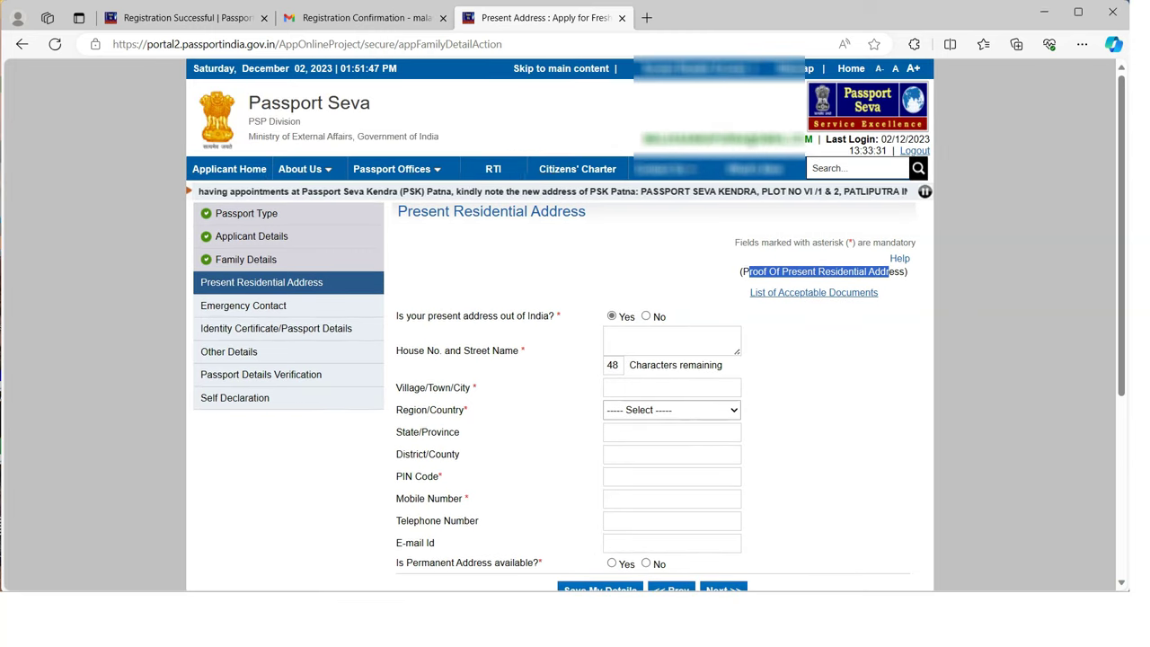
# Mark the present address as within India and answer No on the permanent address question
pyautogui.click(645, 316)
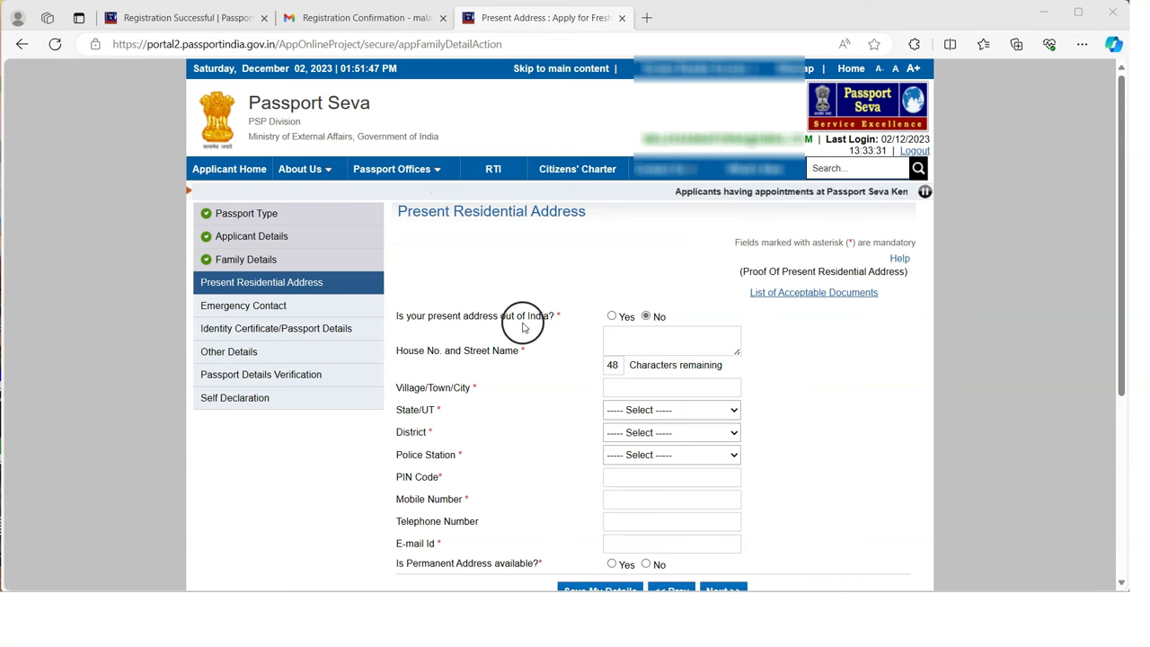
pyautogui.click(672, 340)
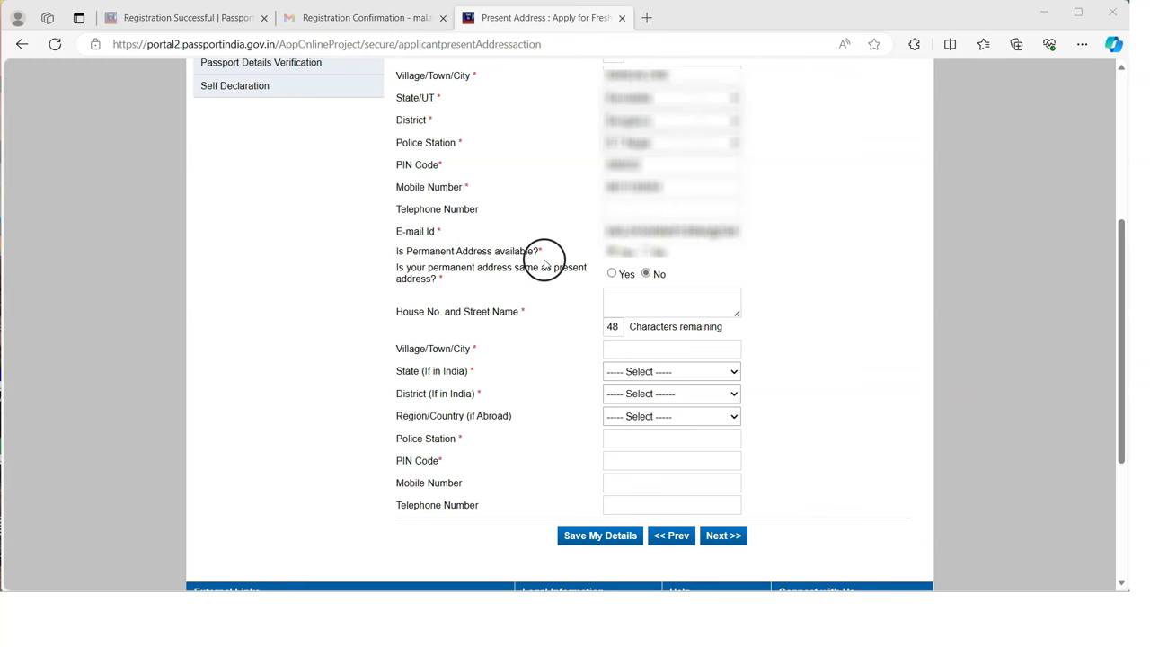
pyautogui.click(645, 254)
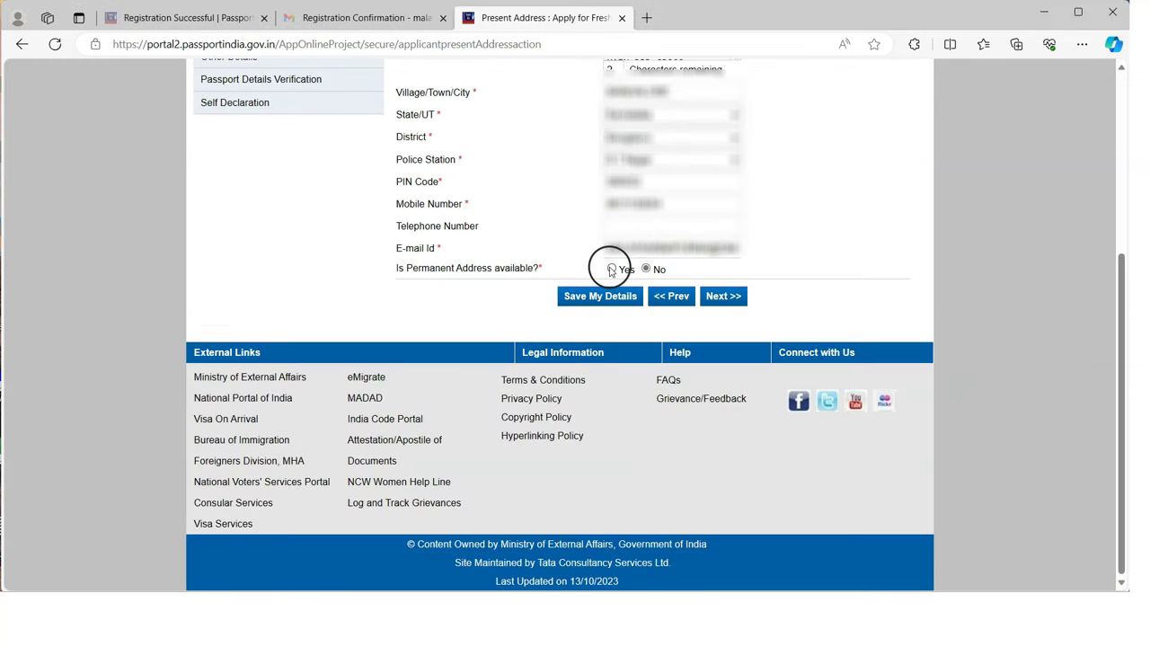
# Answer Yes to permanent address available and No to same-as-present, then continue to Emergency Contact
pyautogui.click(611, 269)
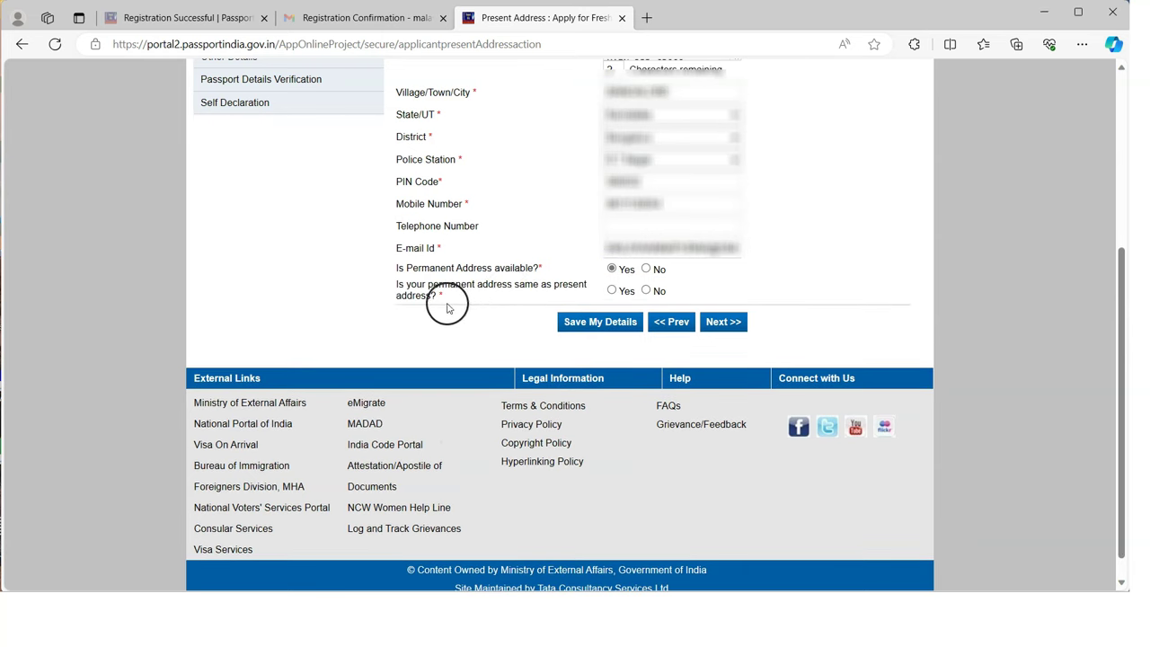
pyautogui.click(612, 290)
pyautogui.click(647, 290)
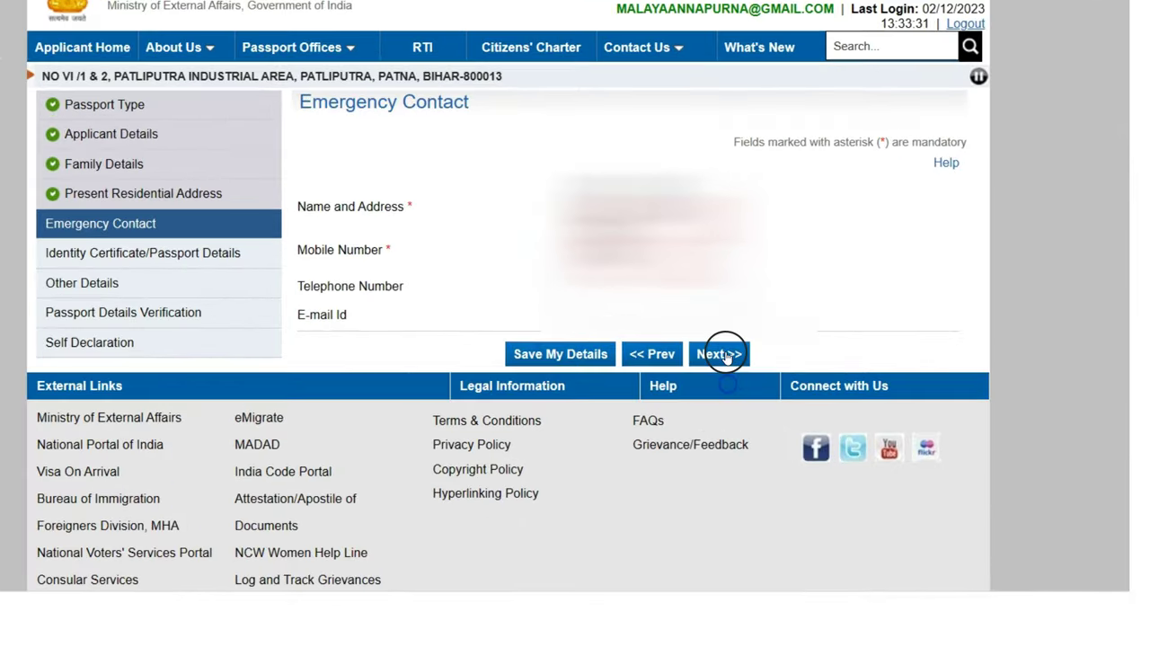
pyautogui.click(728, 393)
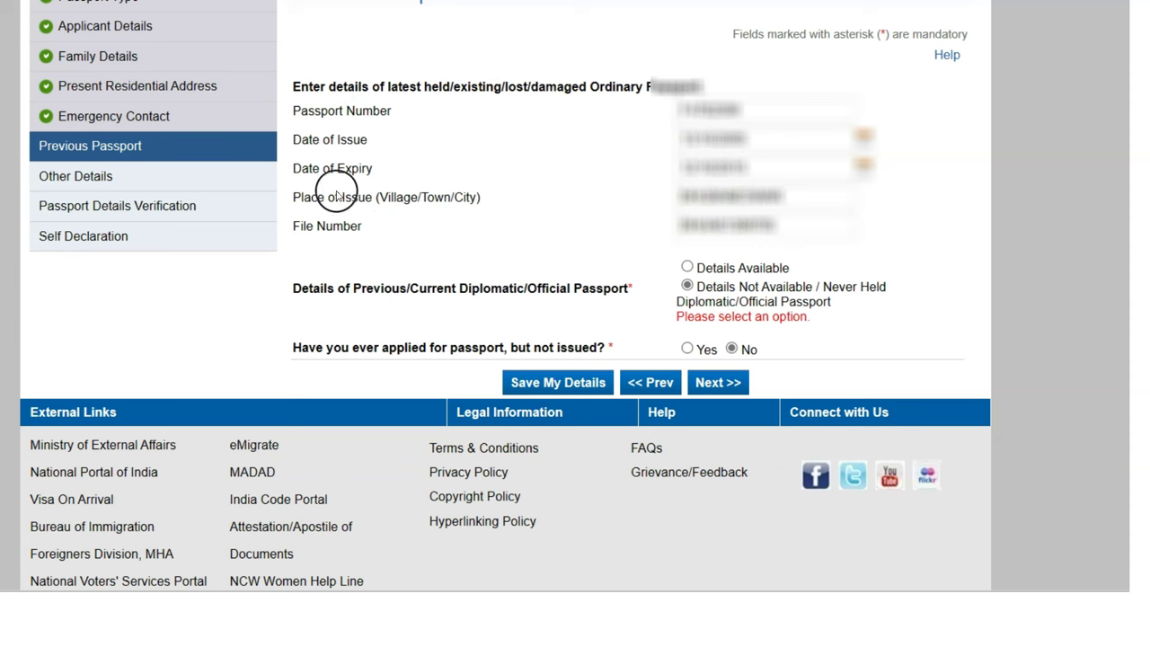
# Keep Previous Passport as 'Details Not Available' with No for applied-but-not-issued, and save
pyautogui.moveTo(315, 225); pyautogui.dragTo(361, 225)
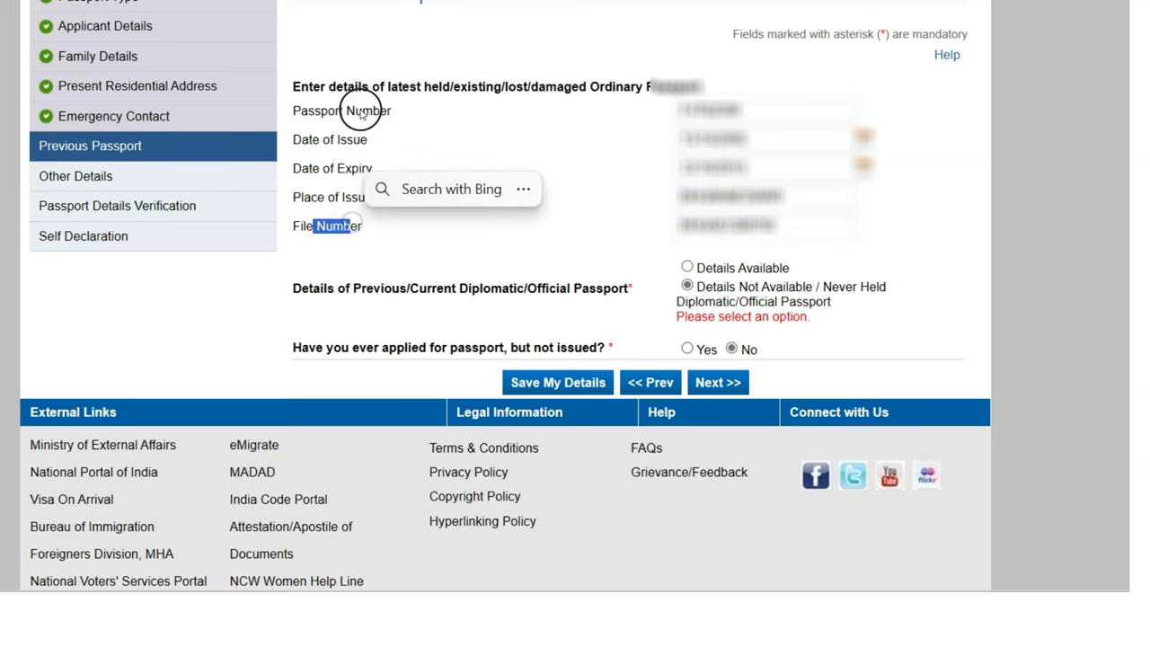
pyautogui.click(317, 227)
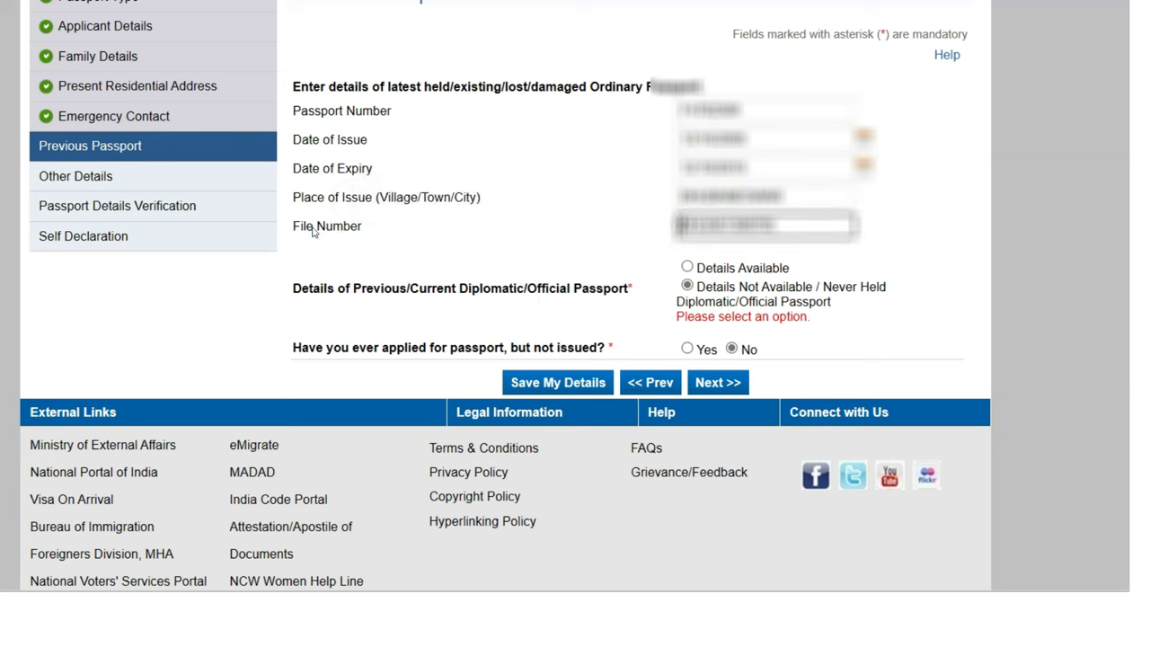
pyautogui.scroll(-2, 488, 244)
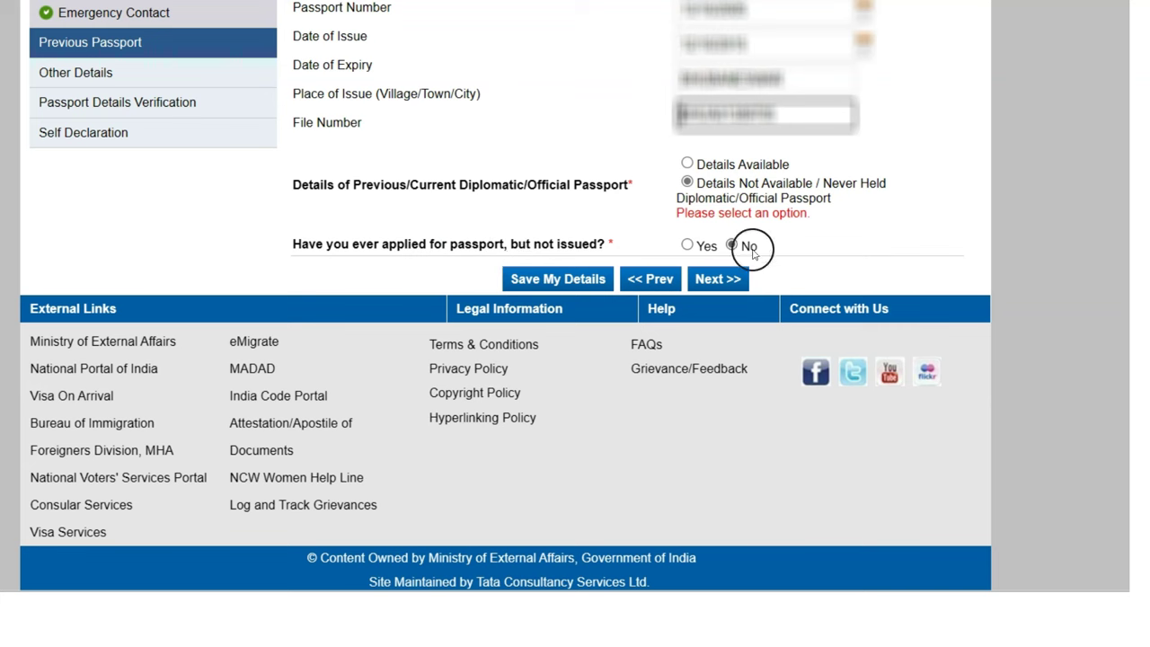
pyautogui.click(577, 281)
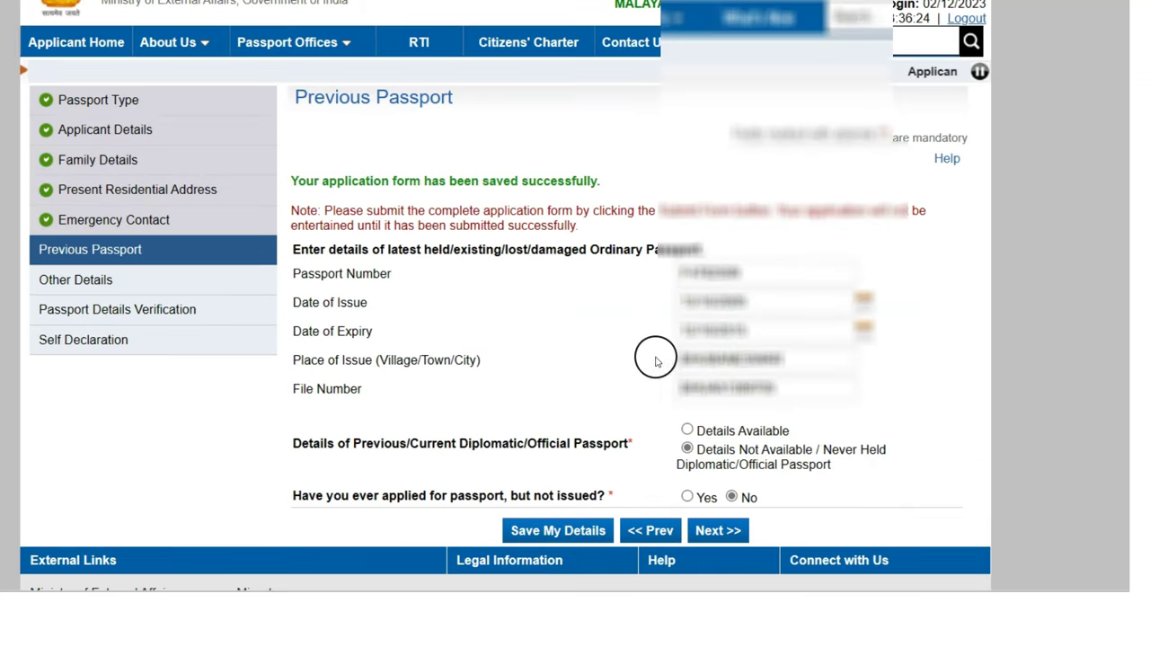
# Continue from the saved Previous Passport section to the Other Details questions
pyautogui.scroll(-1, 593, 422)
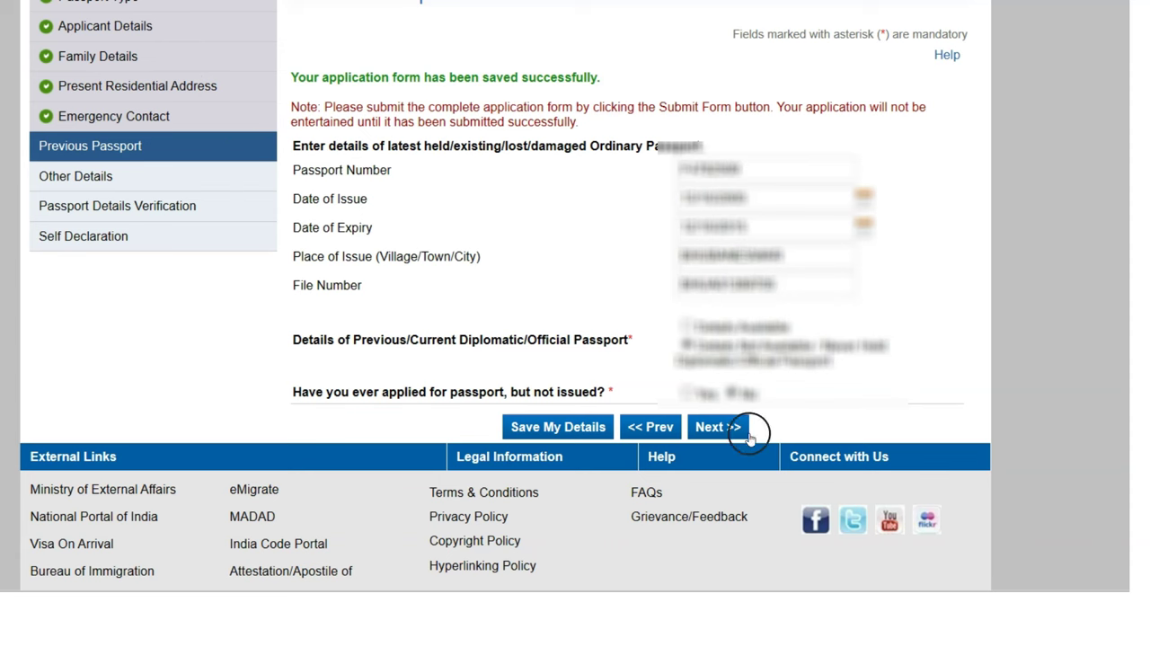
pyautogui.click(715, 427)
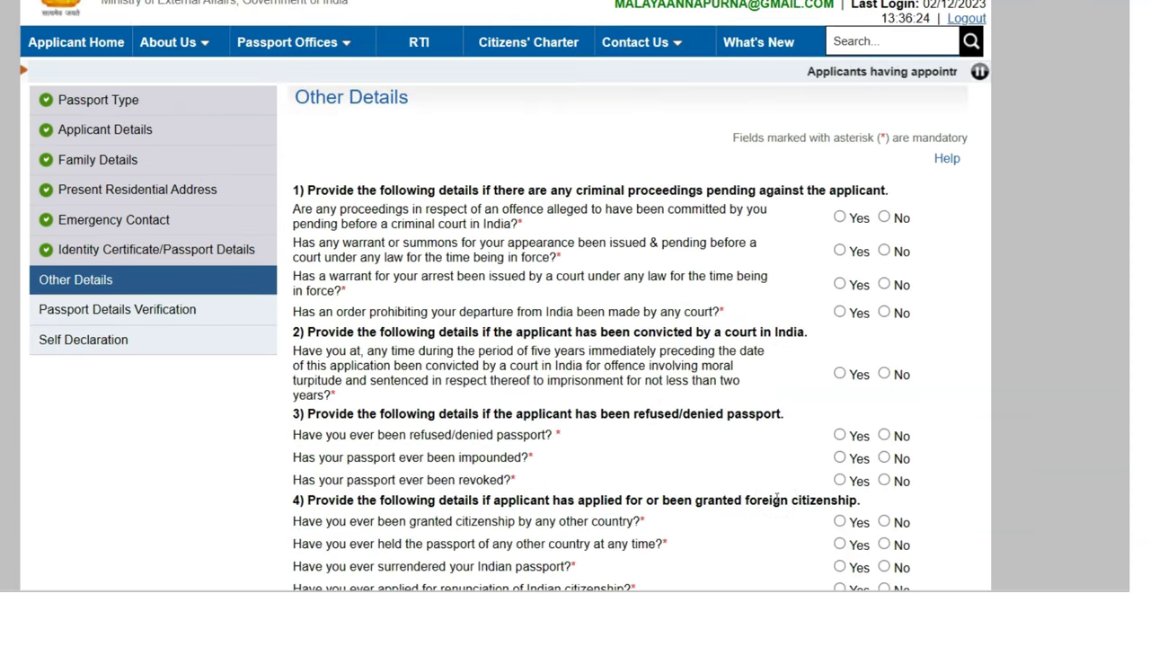
# Answer No to pending criminal proceedings, arrest warrant and departure prohibition
pyautogui.scroll(-1, 776, 499)
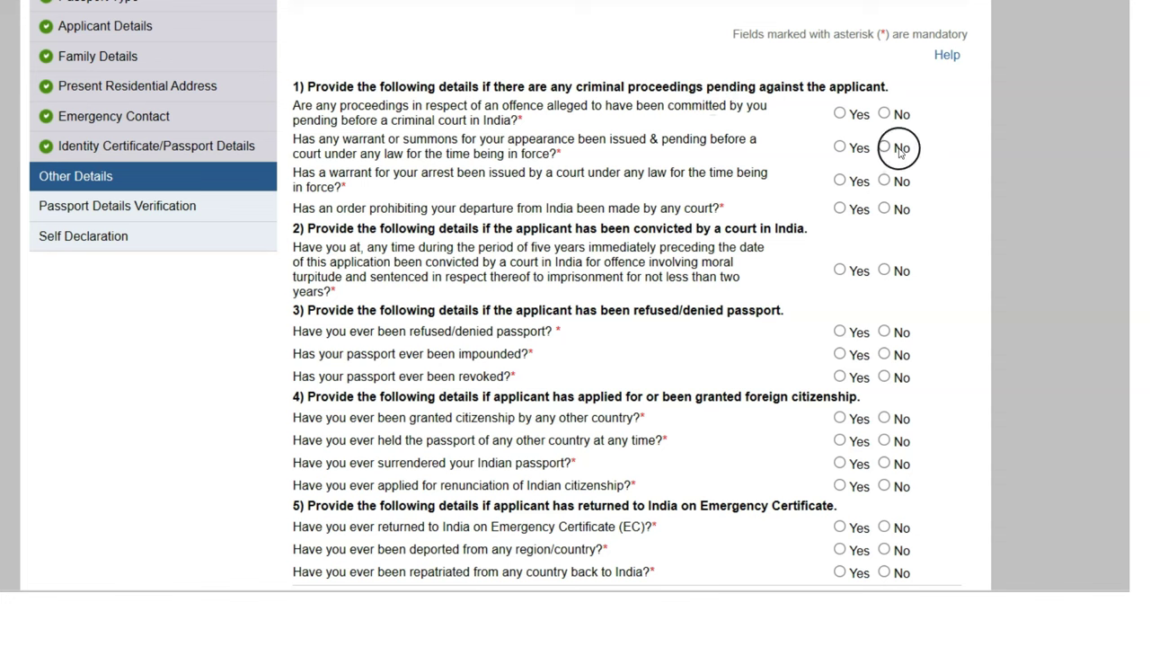
pyautogui.click(883, 112)
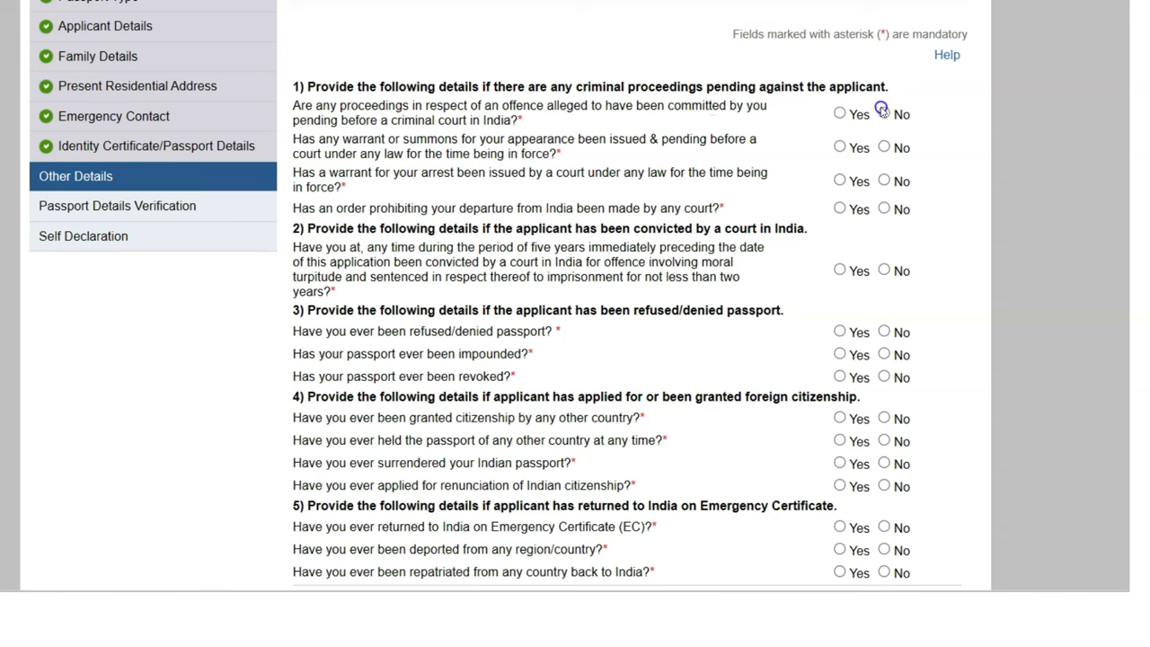
pyautogui.click(886, 179)
pyautogui.click(884, 208)
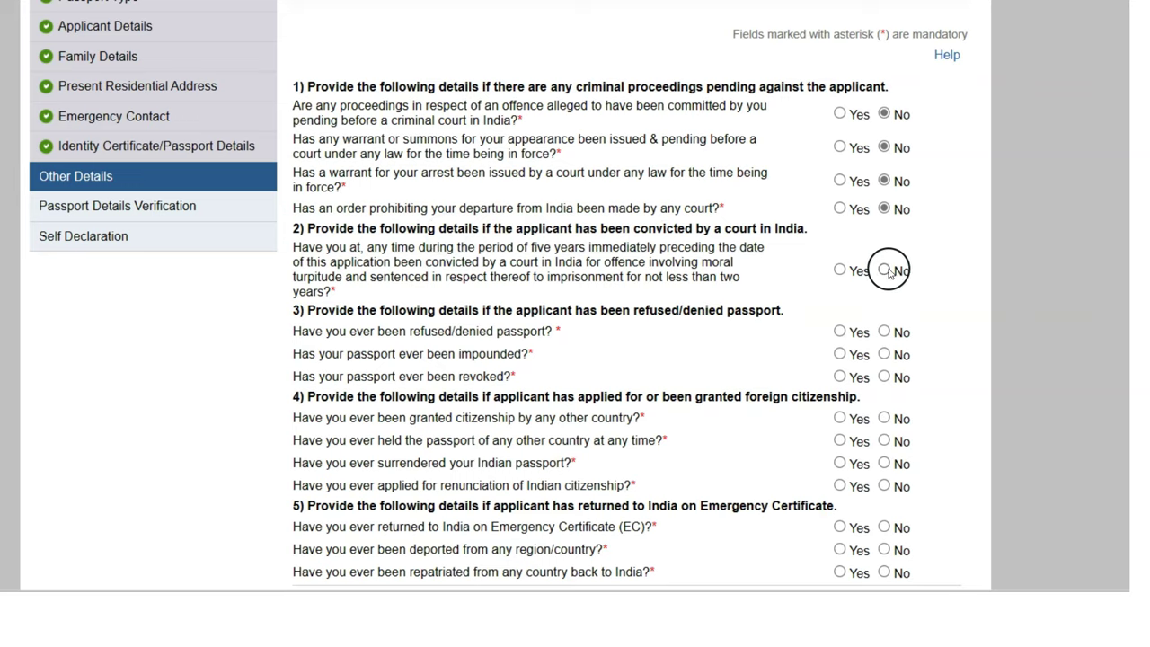
# Answer No to holding another country's passport and to surrendering the Indian passport
pyautogui.scroll(-2, 681, 314)
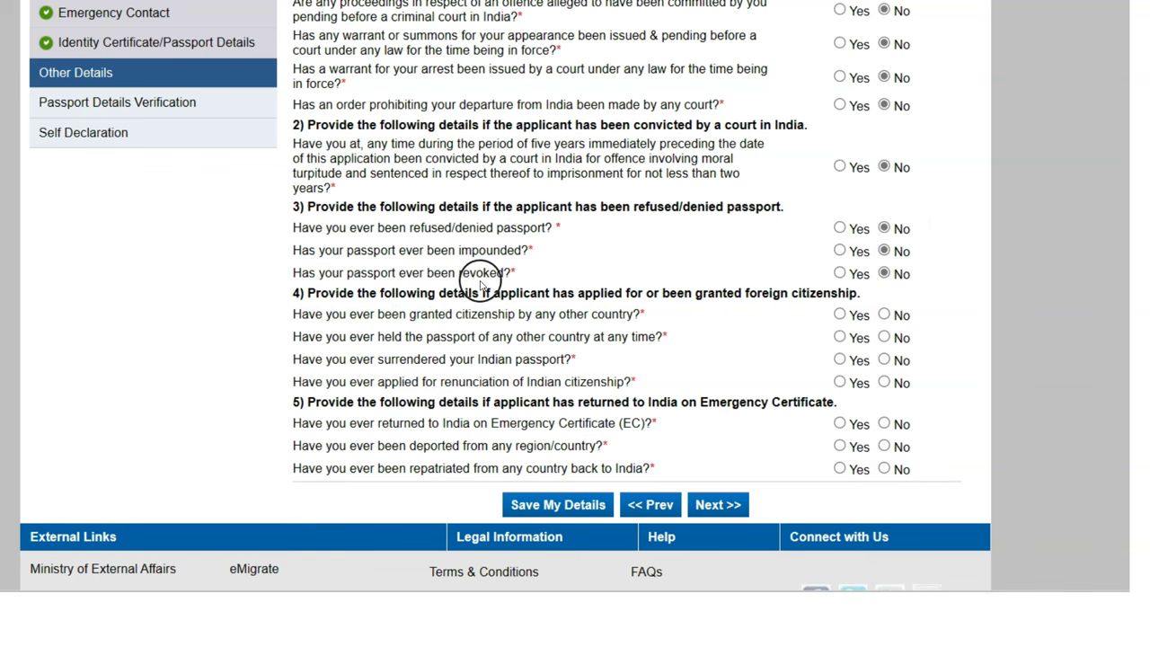
pyautogui.moveTo(428, 207); pyautogui.dragTo(660, 207)
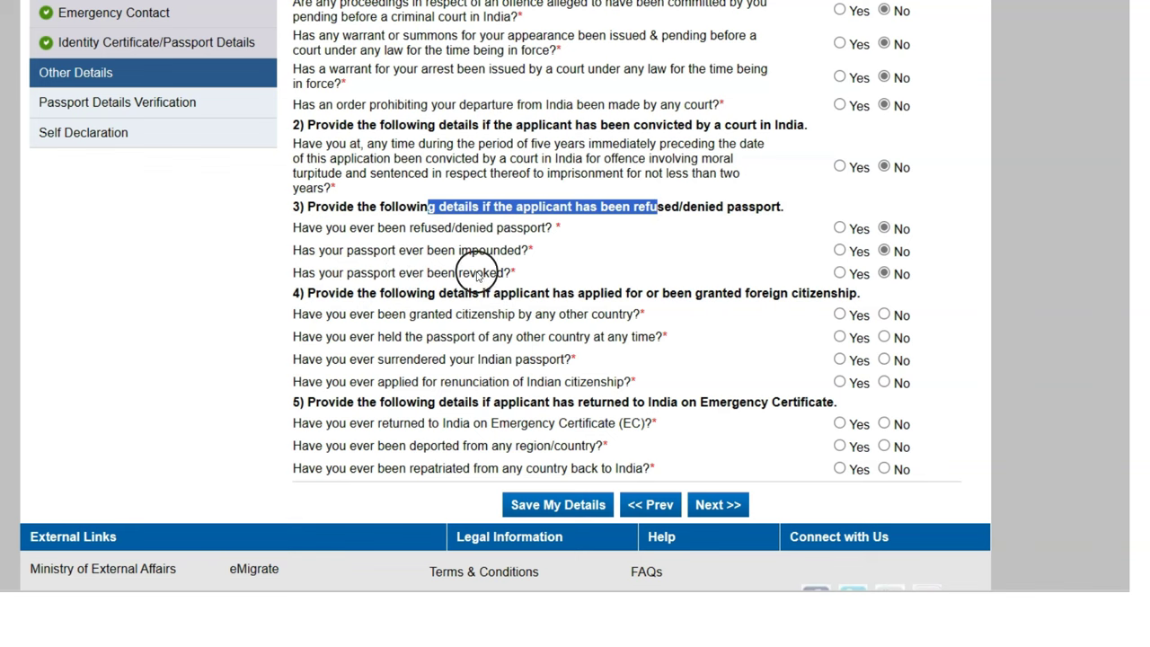
pyautogui.click(619, 291)
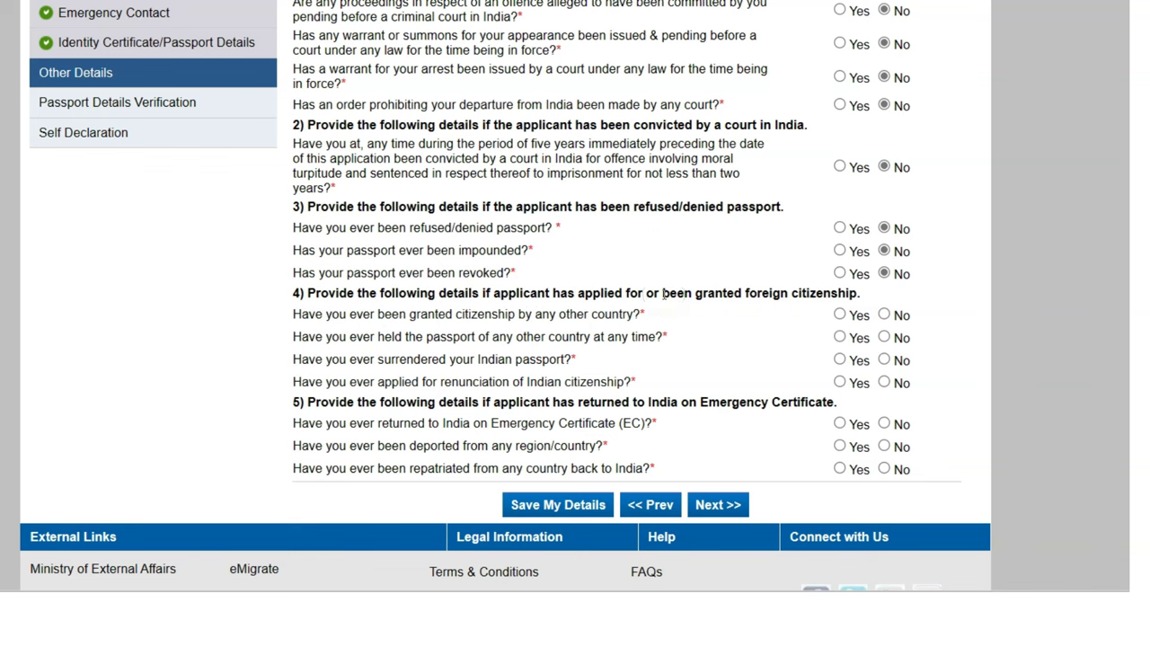
pyautogui.click(884, 337)
pyautogui.click(884, 360)
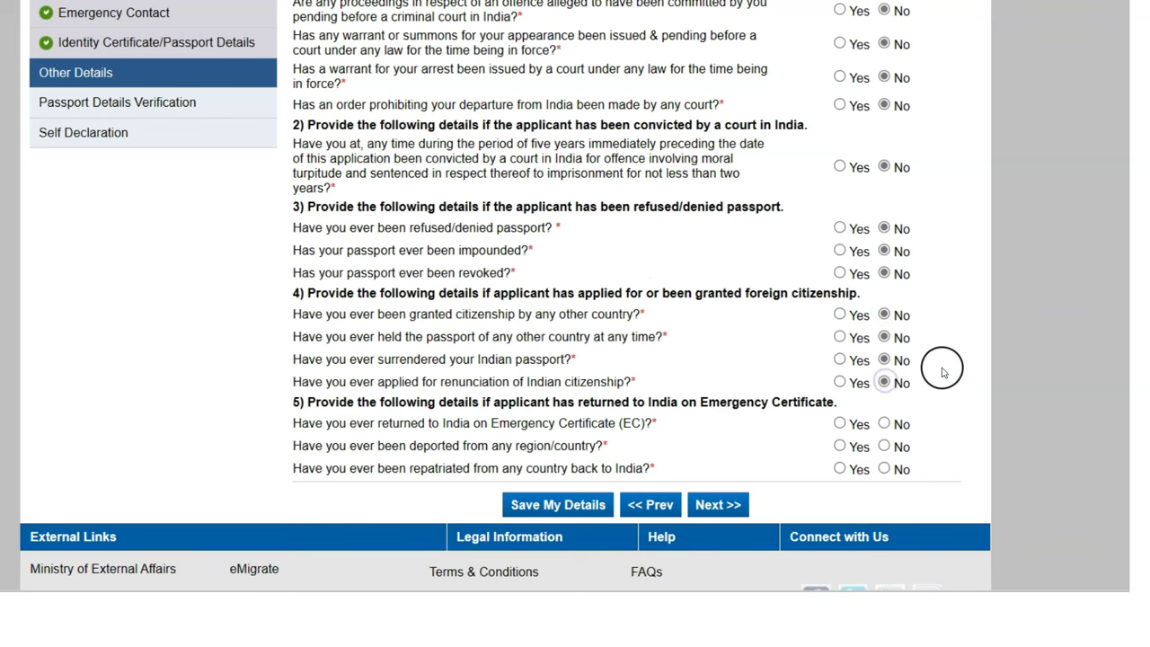
# Answer No to returning on Emergency Certificate, deportation and repatriation
pyautogui.scroll(-3, 940, 368)
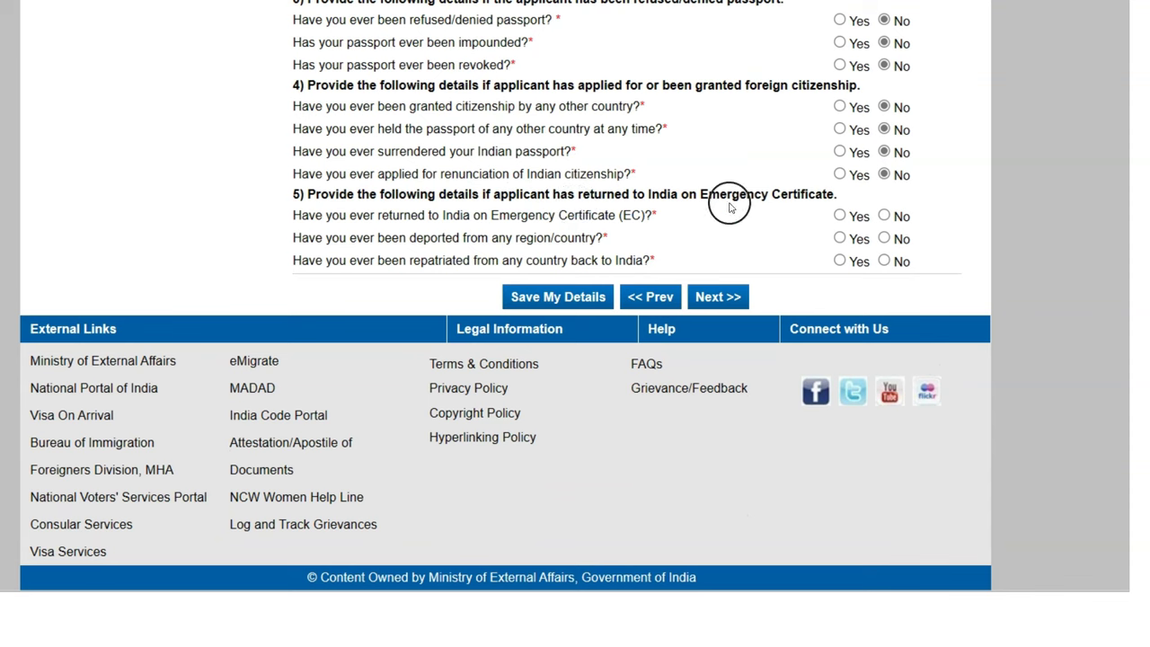
pyautogui.click(883, 217)
pyautogui.click(884, 239)
pyautogui.click(885, 262)
# Save the Other Details answers and review the full-form submission reminder note
pyautogui.click(573, 297)
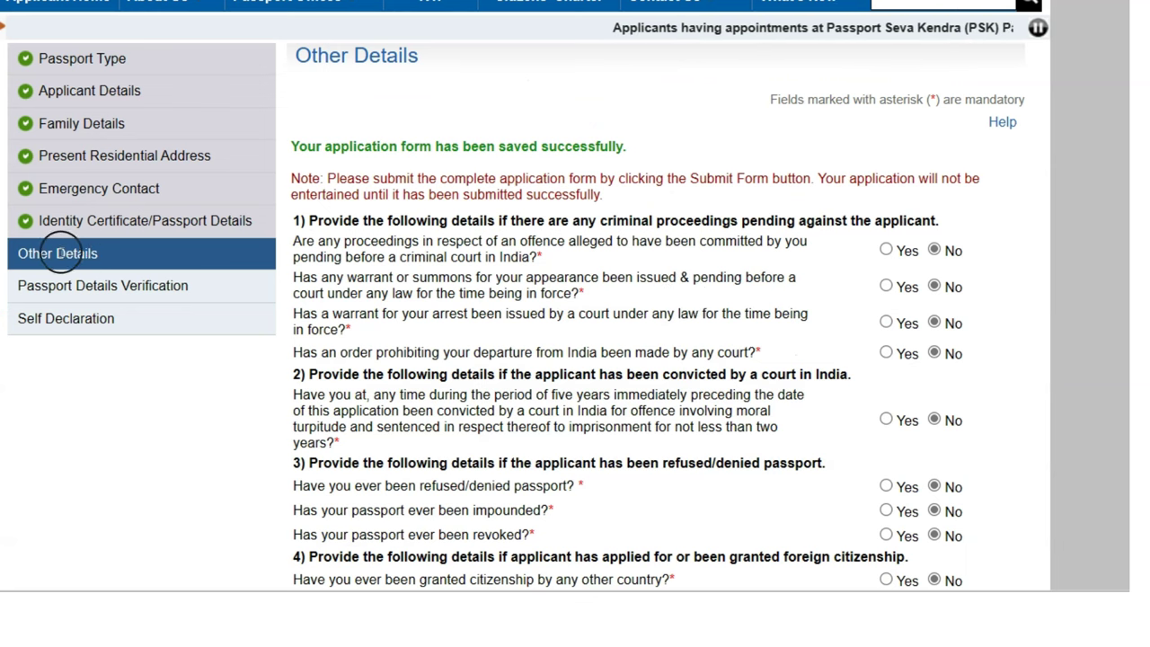
pyautogui.scroll(-1, 710, 346)
pyautogui.scroll(-3, 710, 346)
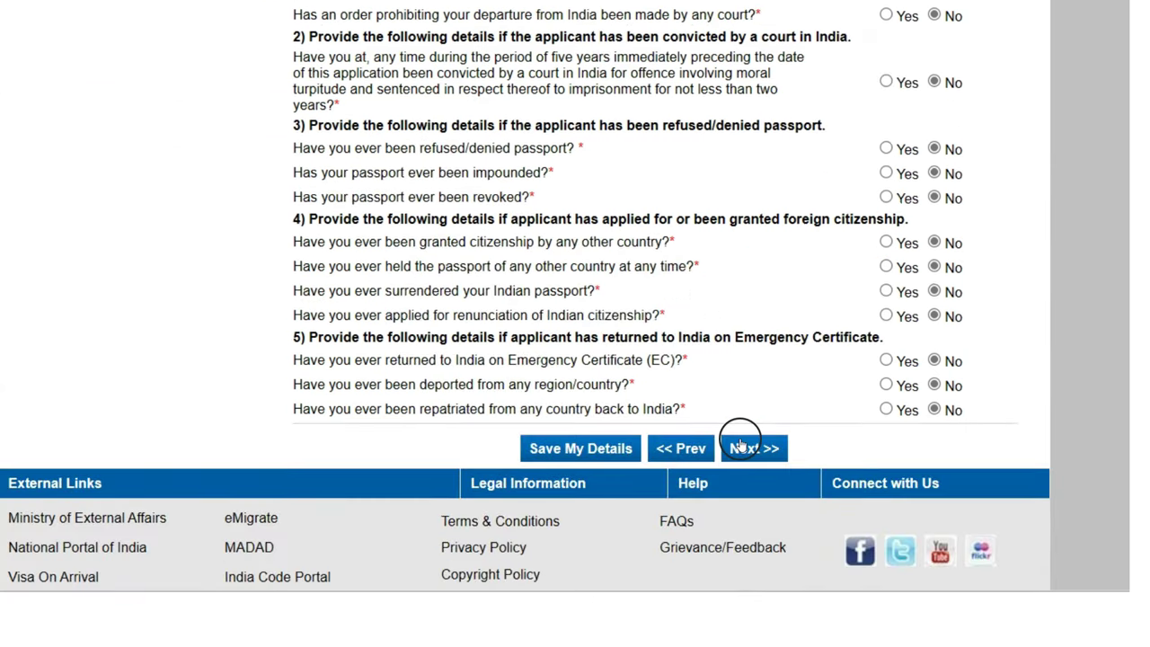
pyautogui.scroll(3, 615, 270)
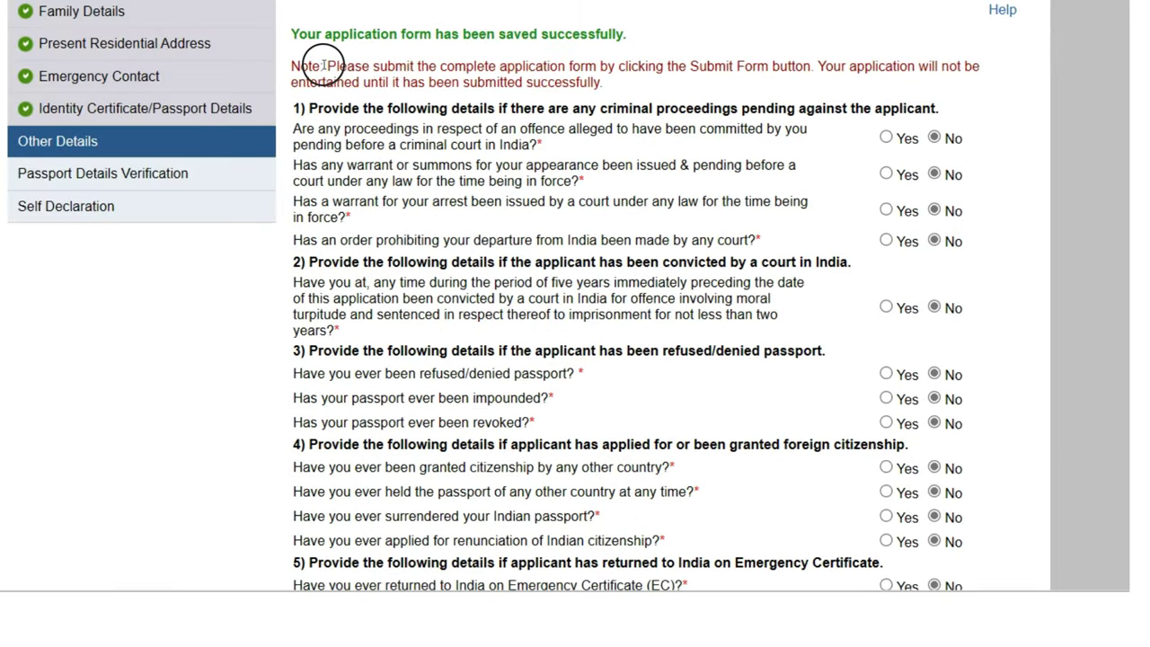
pyautogui.moveTo(327, 65); pyautogui.dragTo(721, 56)
pyautogui.click(763, 71)
pyautogui.scroll(-4, 576, 401)
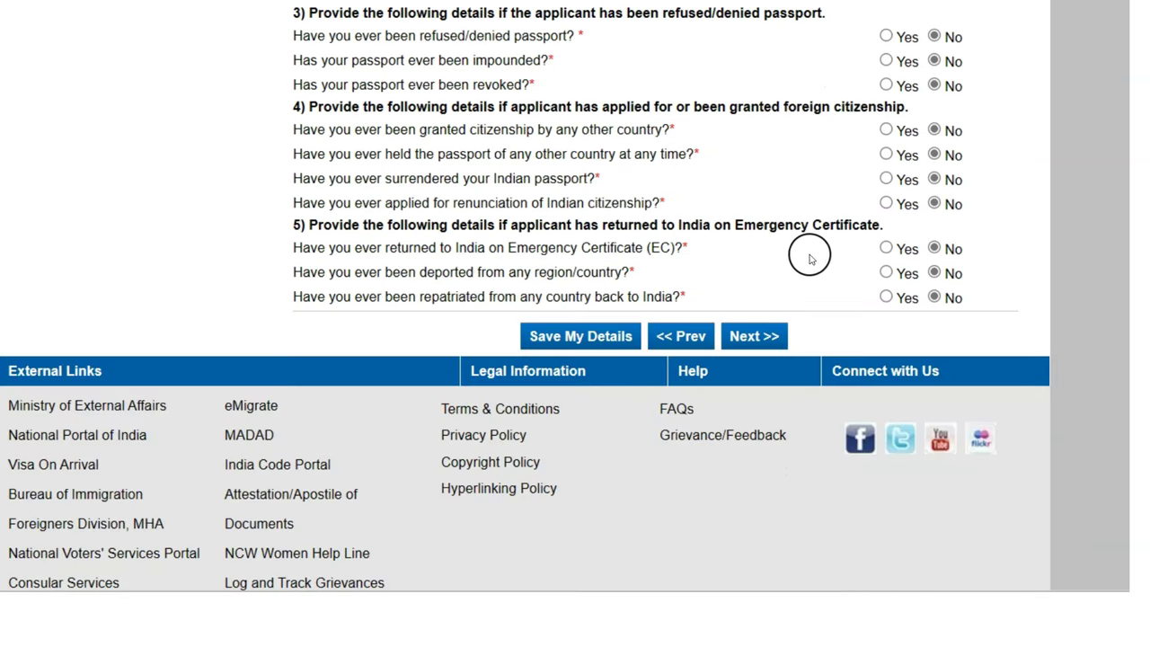
pyautogui.scroll(1, 804, 245)
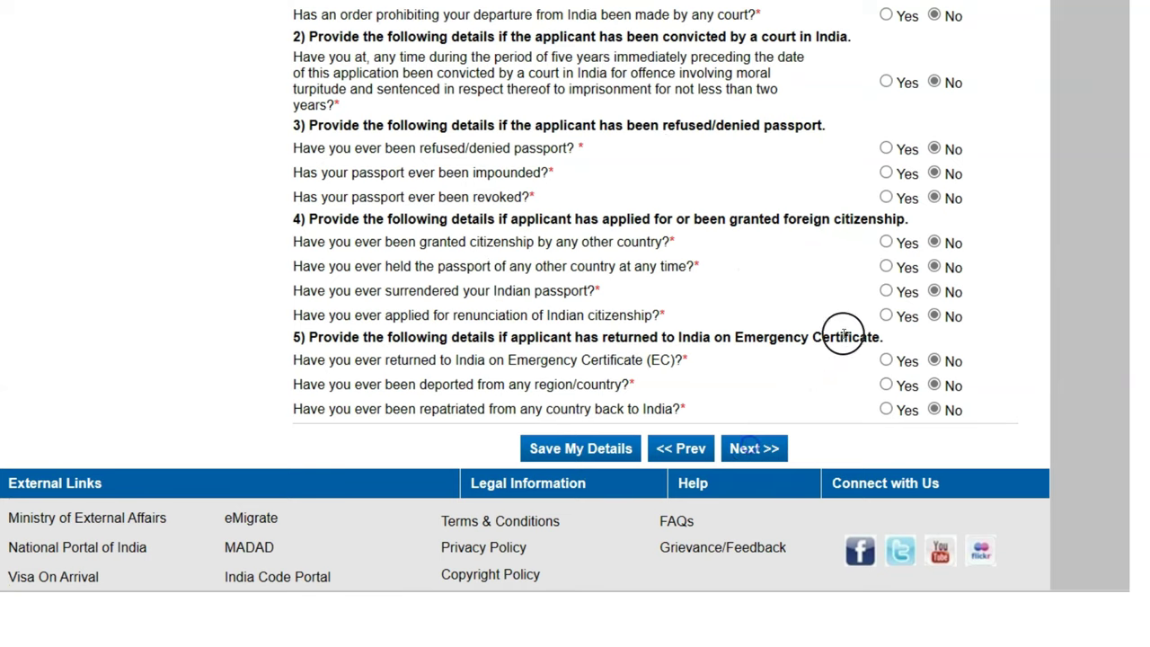
pyautogui.scroll(-1, 803, 301)
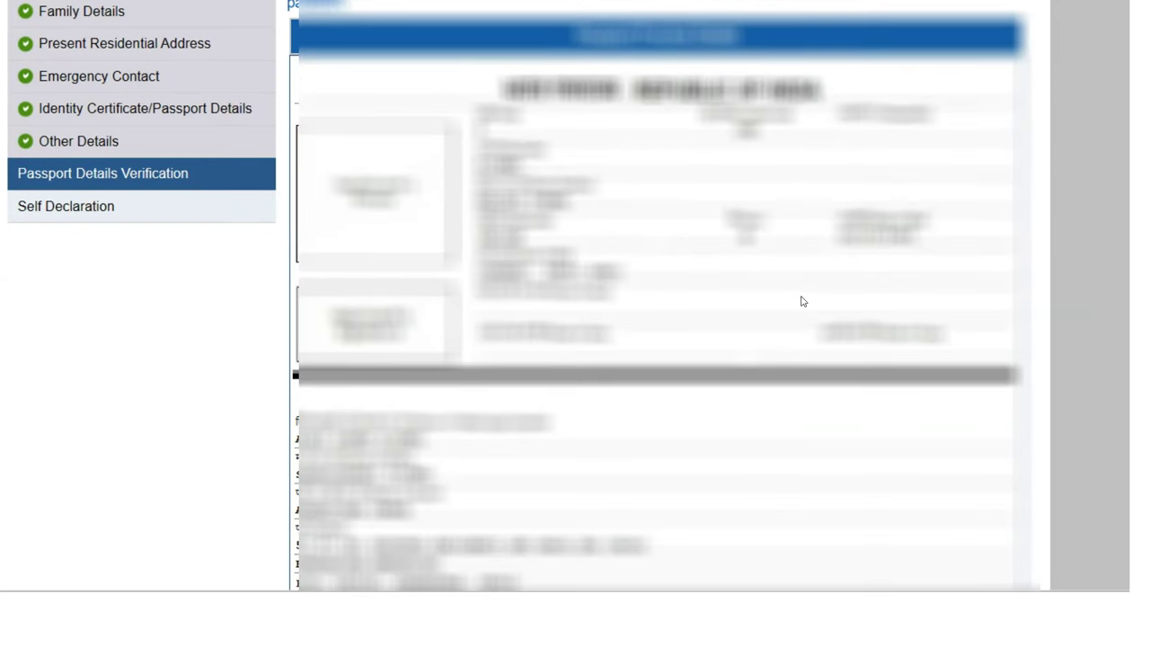
pyautogui.scroll(-1, 802, 301)
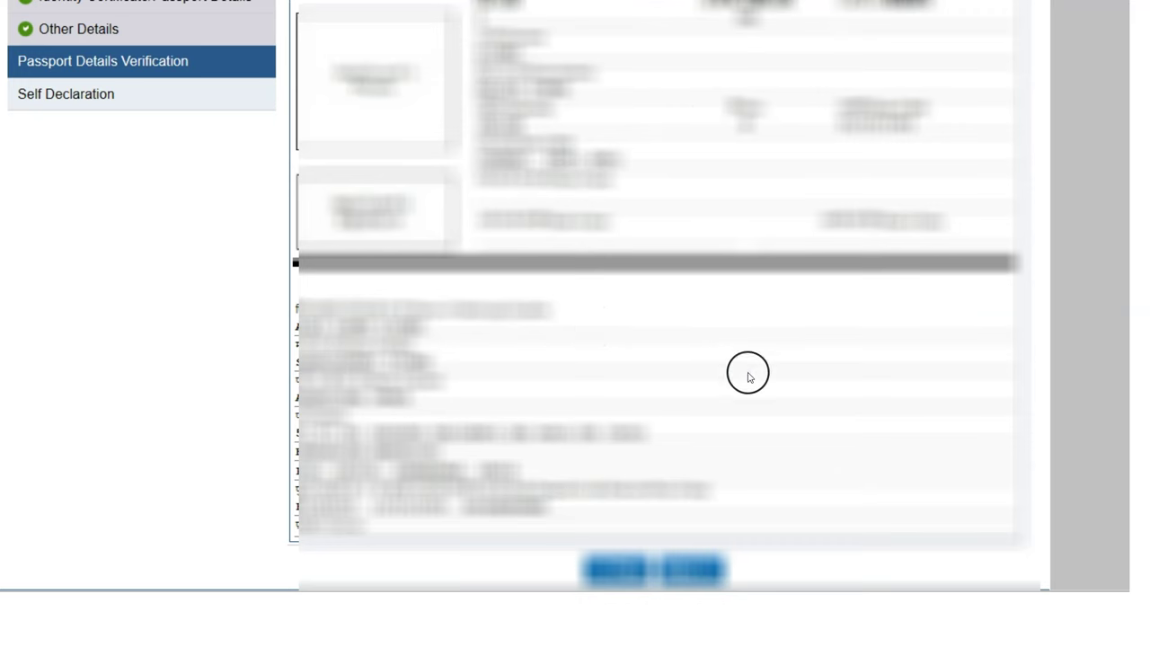
pyautogui.scroll(3, 756, 382)
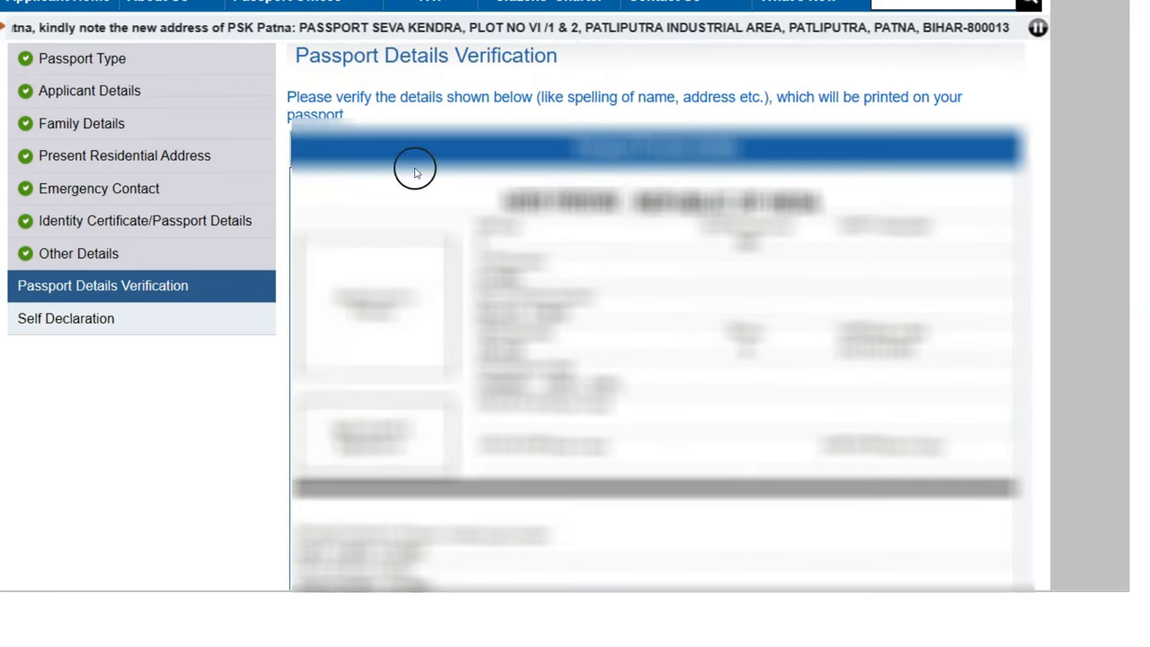
pyautogui.moveTo(300, 97); pyautogui.dragTo(518, 97)
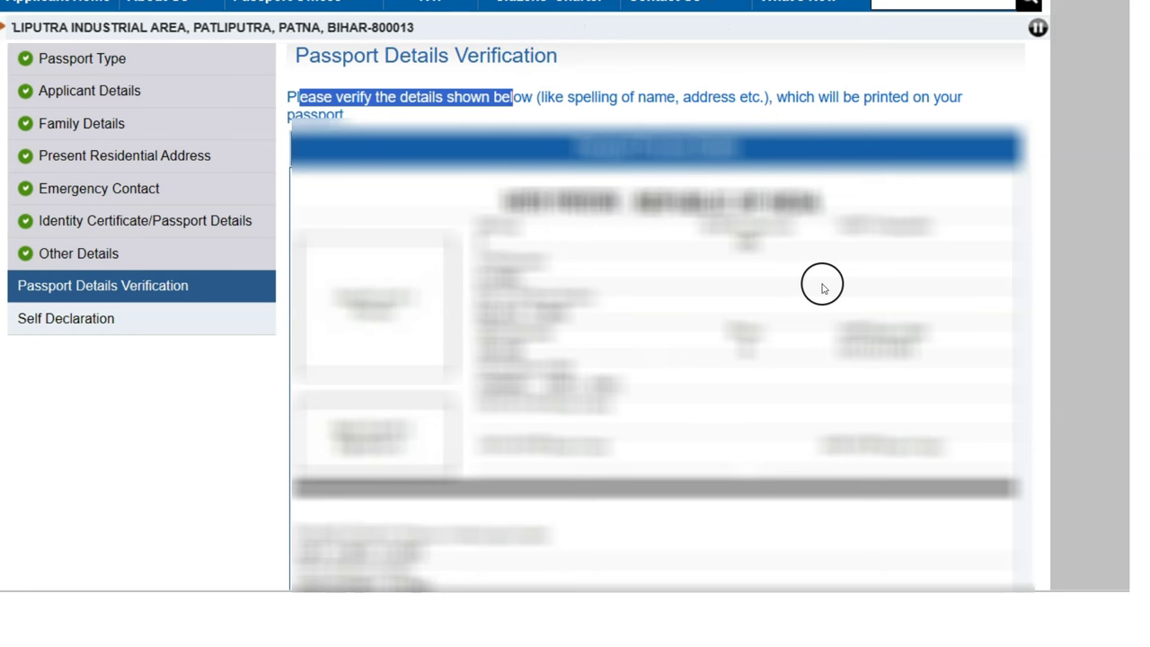
pyautogui.scroll(-1, 663, 360)
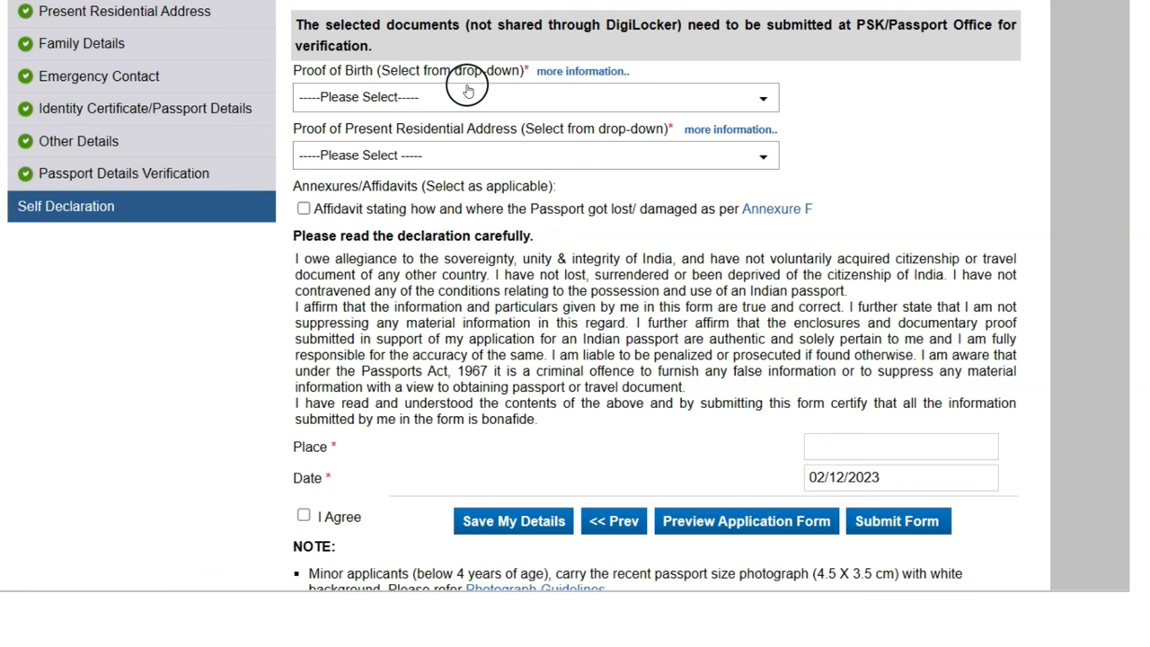
# Choose Transfer/School leaving/Matriculation Certificate as the Proof of Birth document
pyautogui.click(512, 102)
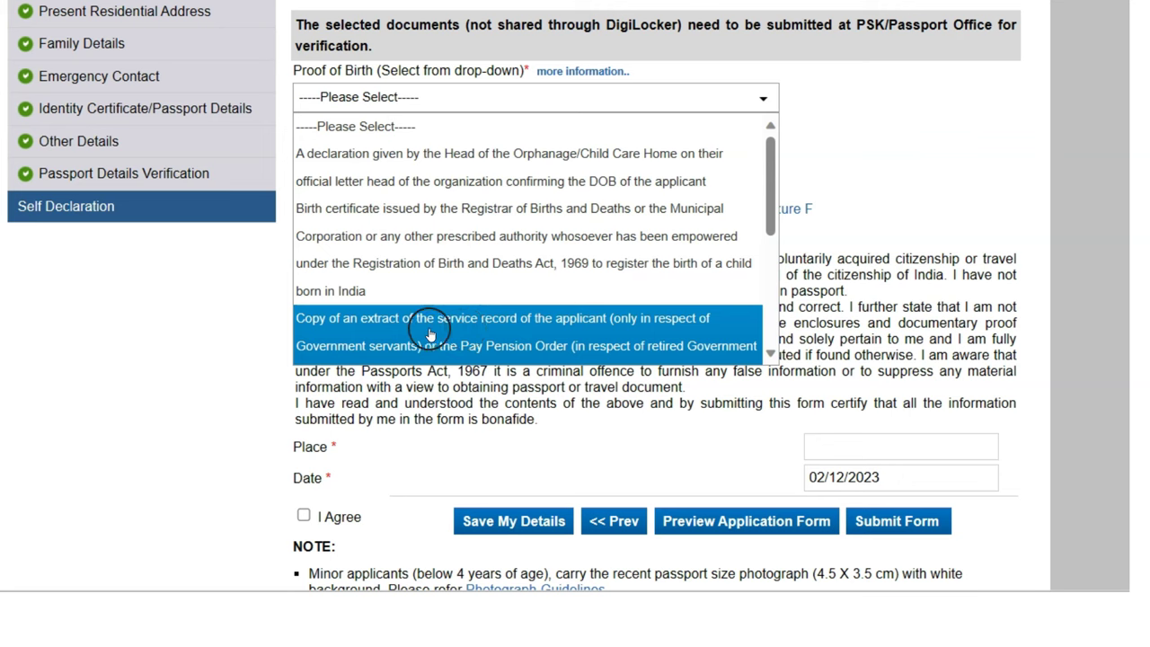
pyautogui.scroll(-3, 582, 264)
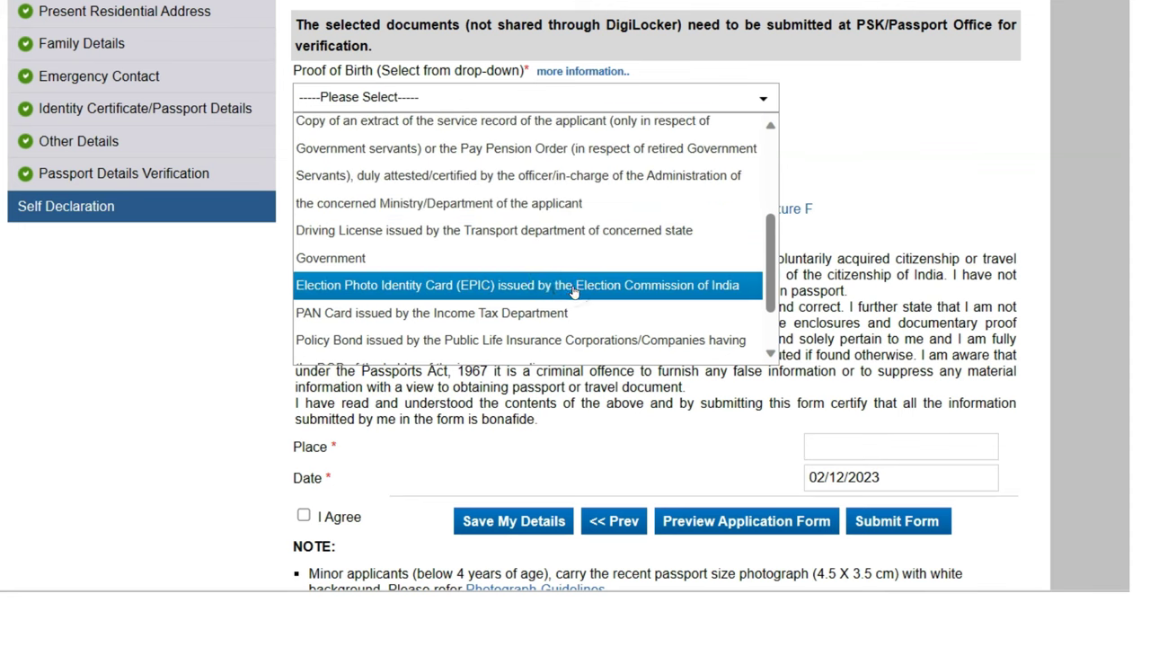
pyautogui.click(454, 320)
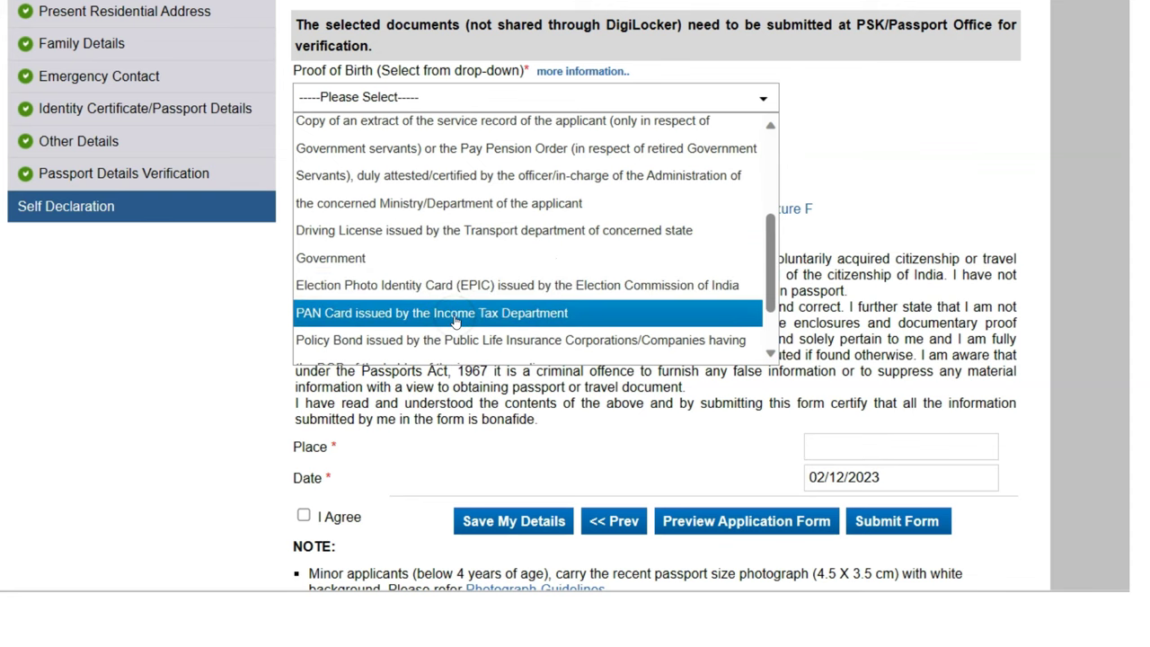
pyautogui.click(559, 310)
pyautogui.scroll(-1, 559, 311)
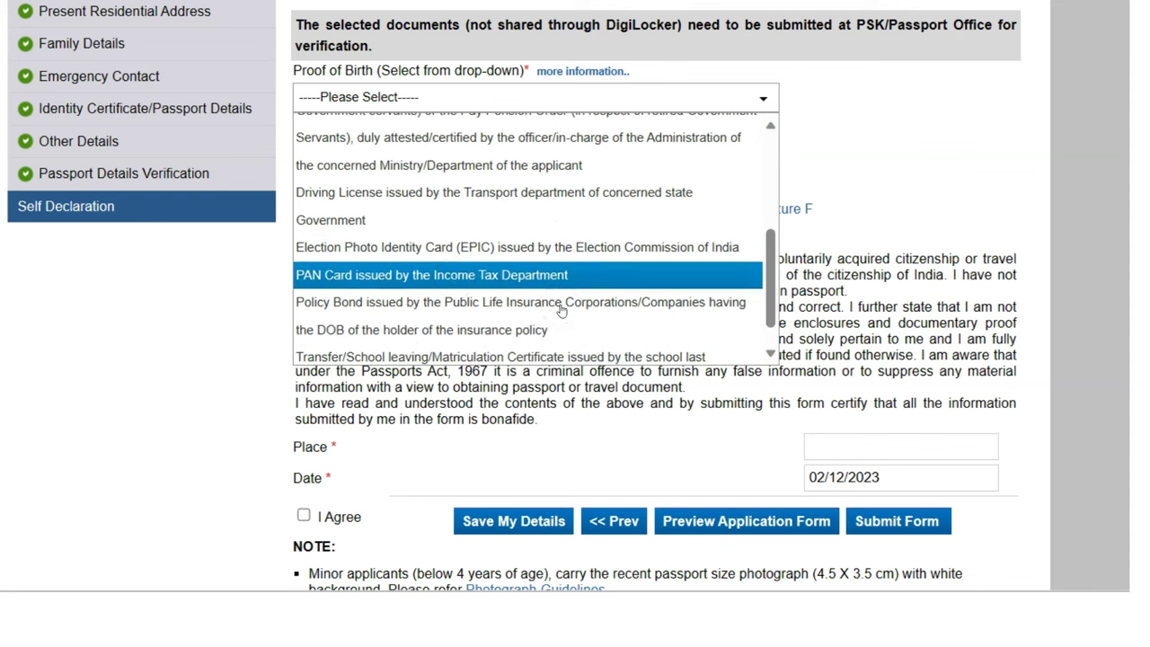
pyautogui.scroll(-1, 536, 312)
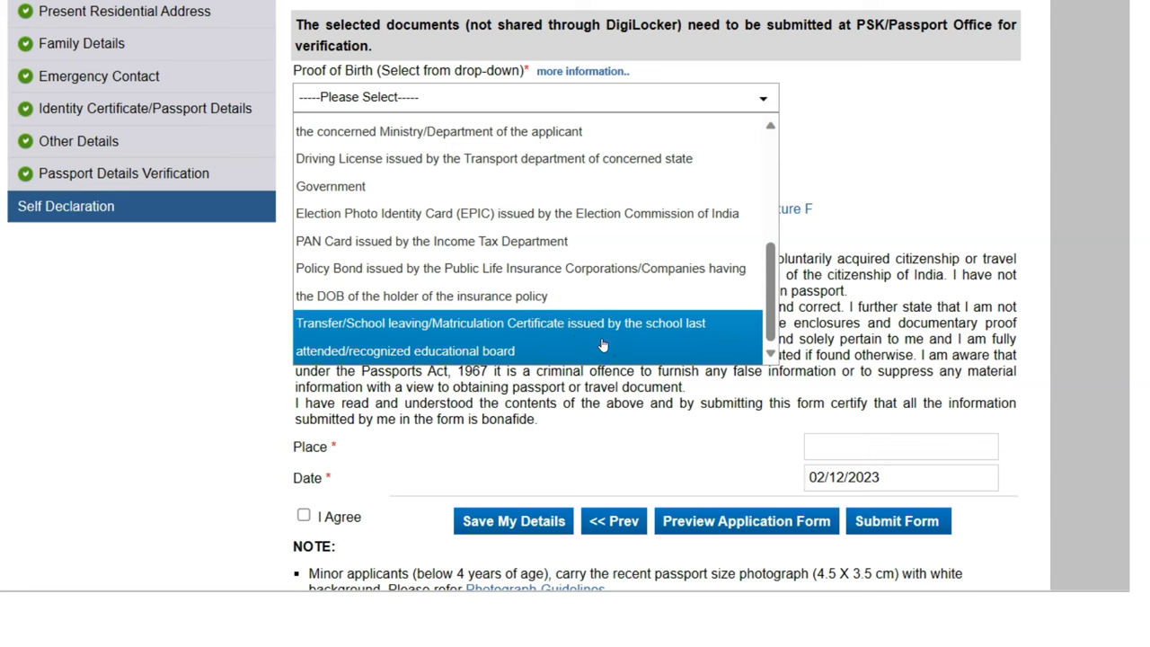
pyautogui.click(602, 346)
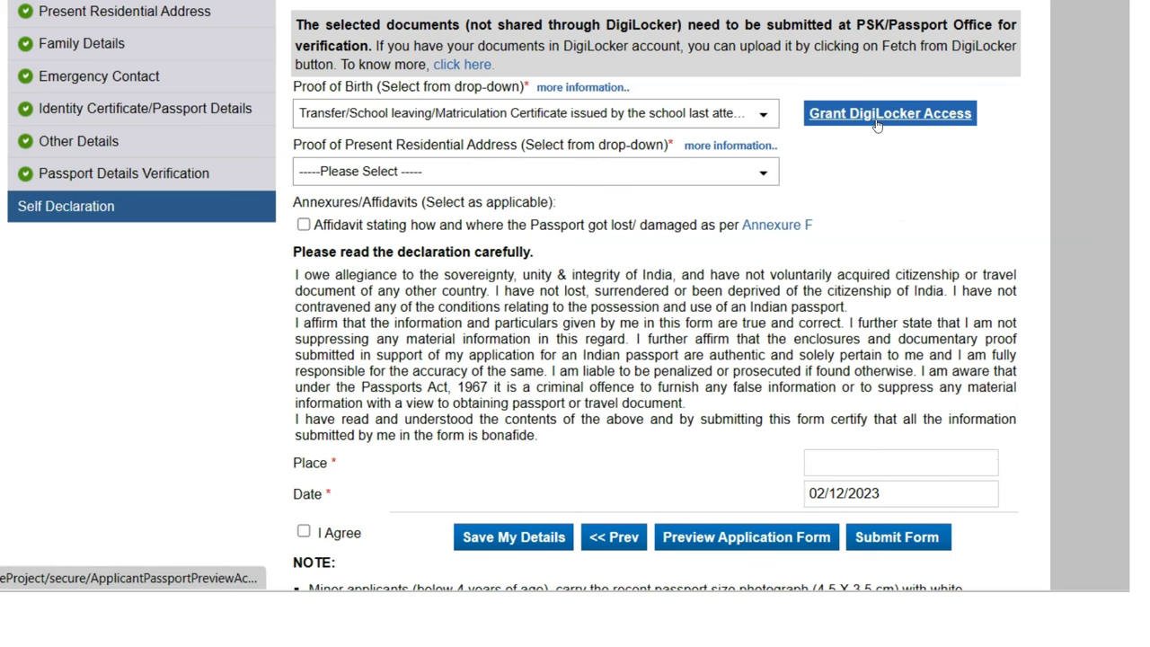
# Attempt DigiLocker sharing, then pick Aadhaar Card (Address Proof) for the residential address proof
pyautogui.click(876, 117)
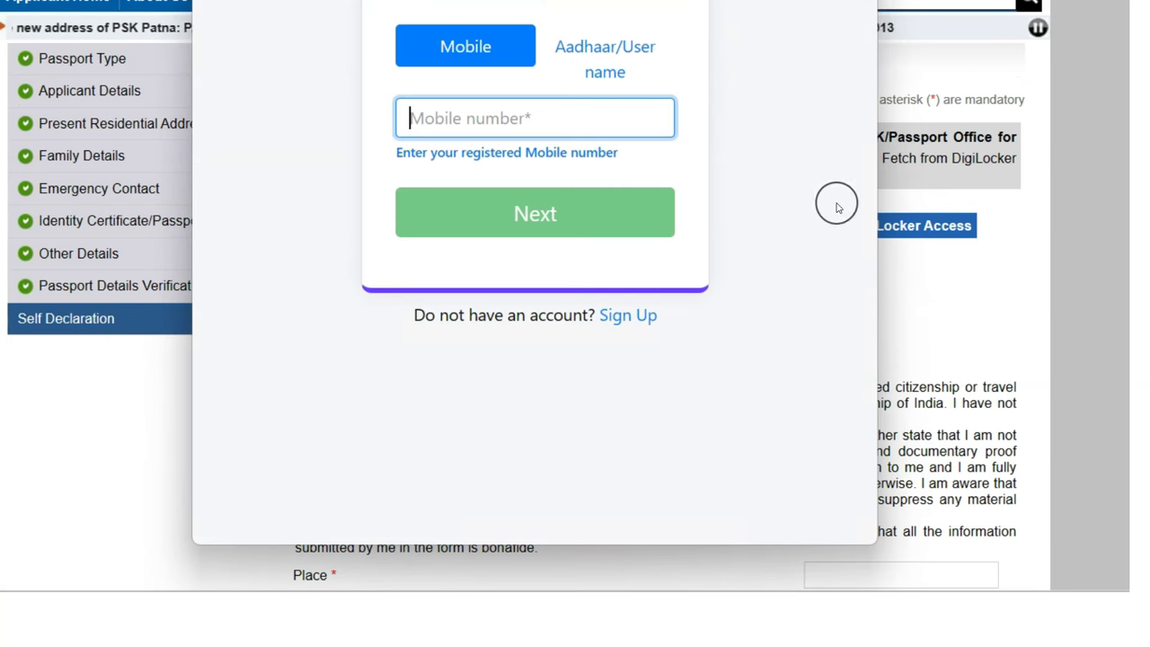
pyautogui.click(665, 302)
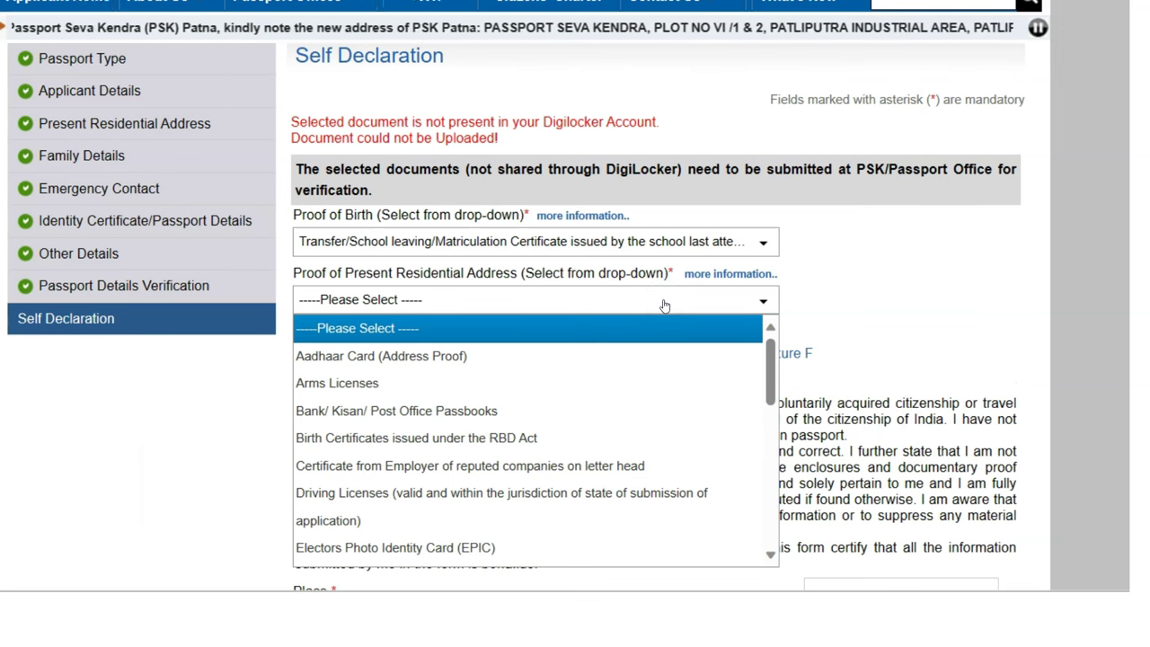
pyautogui.click(456, 358)
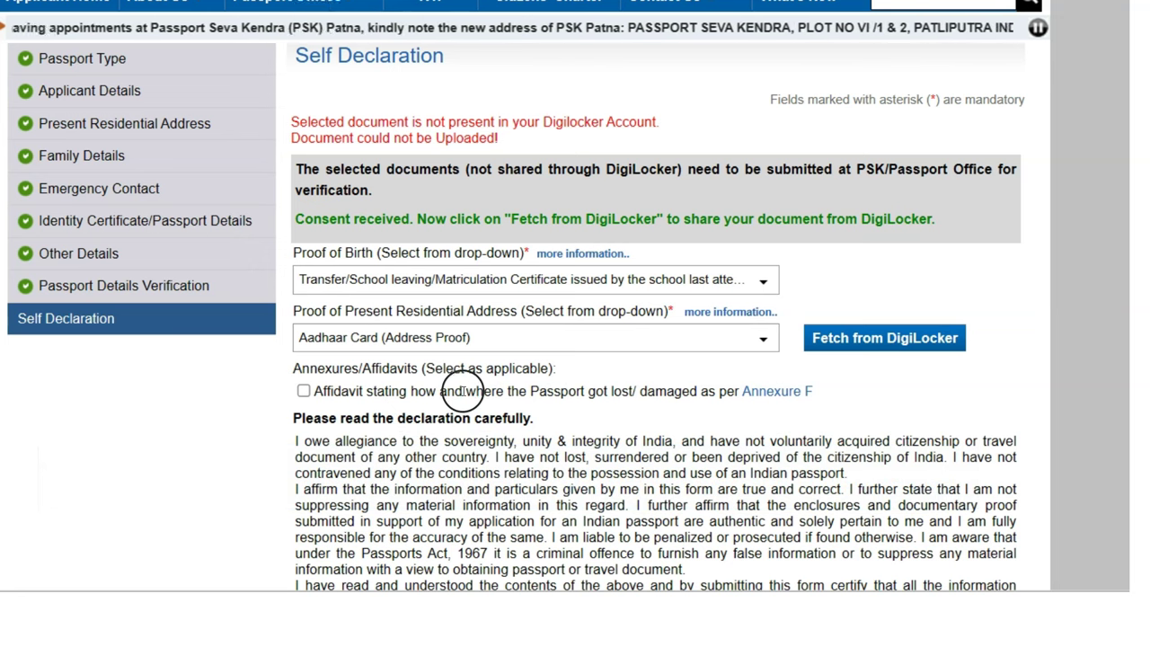
pyautogui.moveTo(656, 392); pyautogui.dragTo(719, 392)
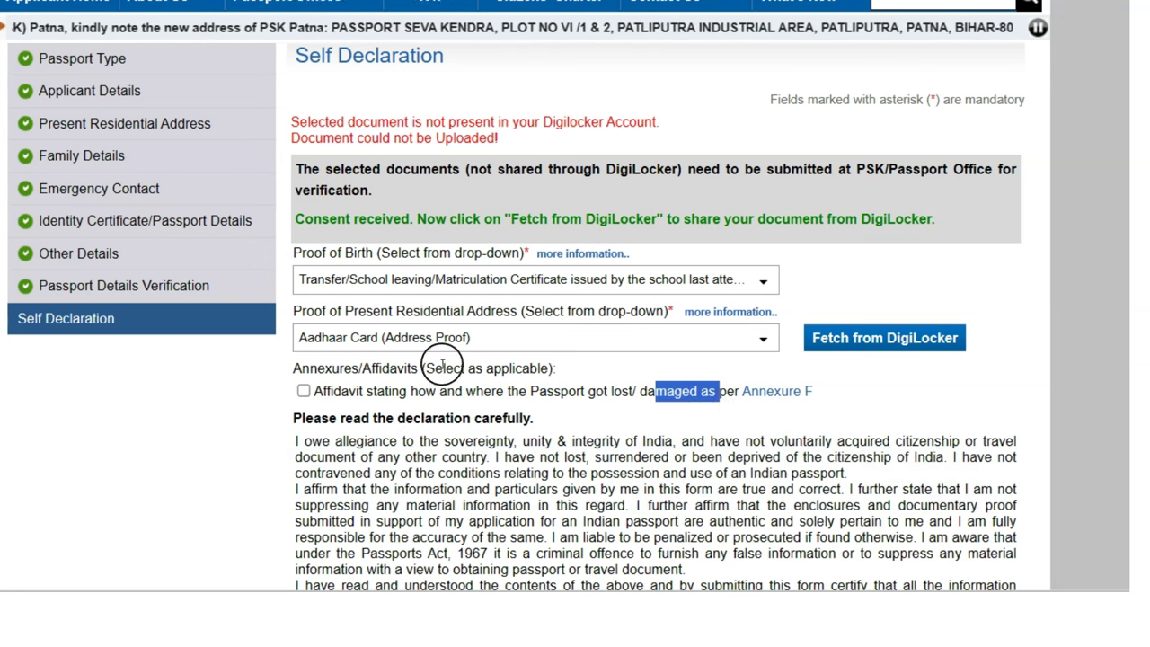
pyautogui.moveTo(431, 369); pyautogui.dragTo(552, 368)
pyautogui.click(868, 391)
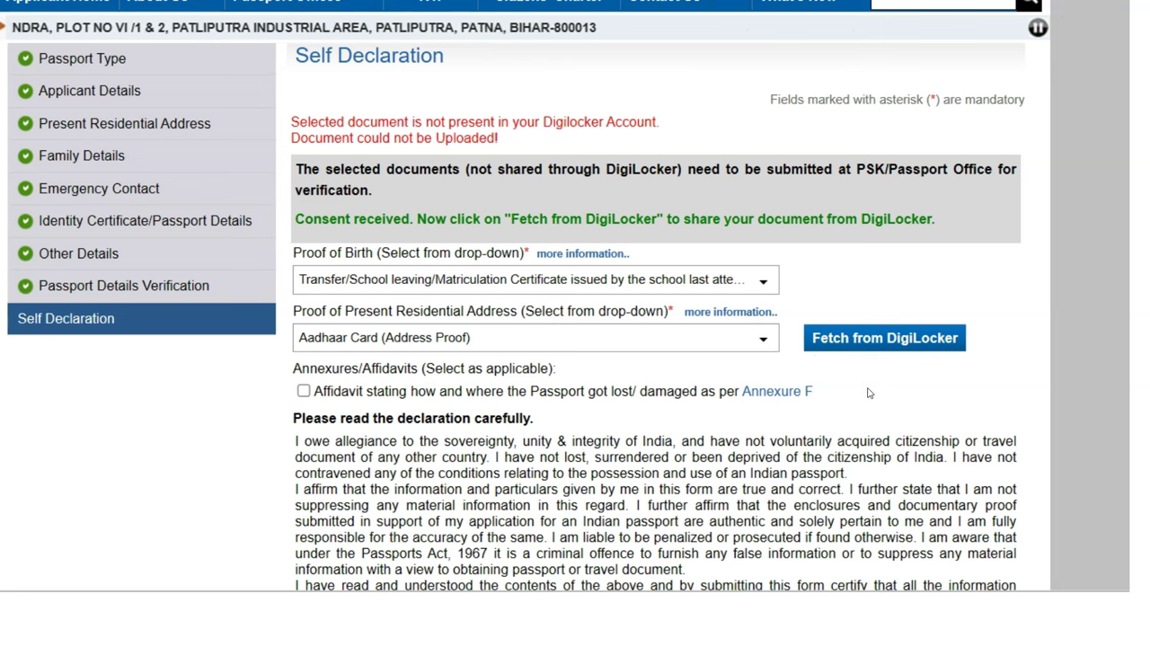
pyautogui.scroll(-4, 773, 378)
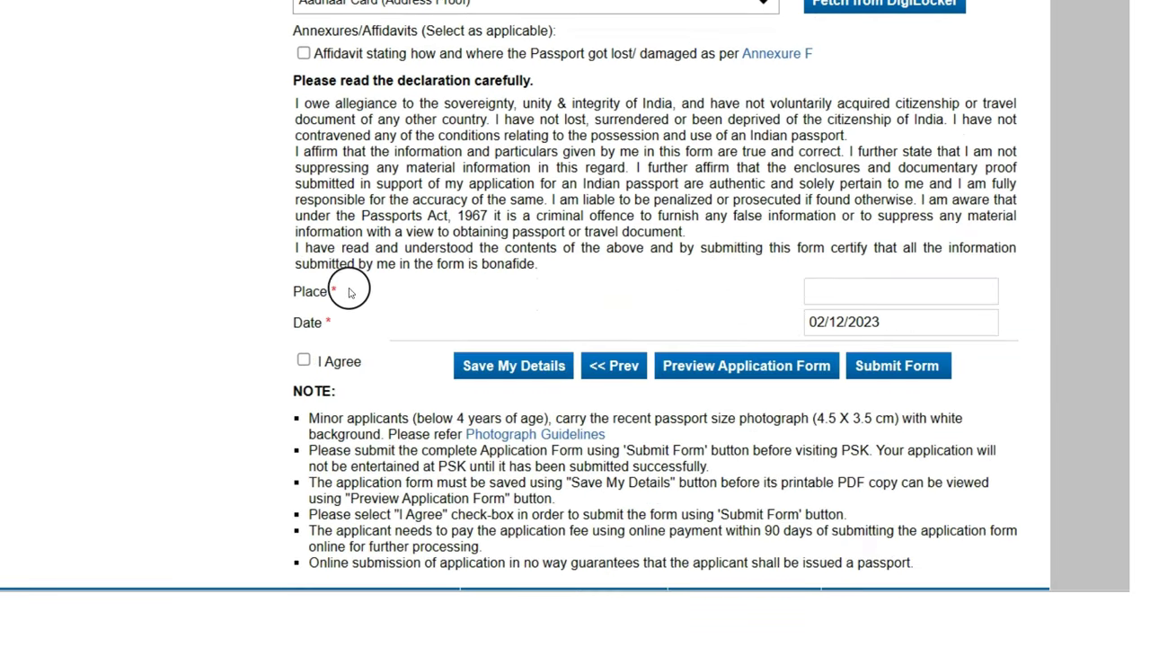
# Fill in the Place and Date fields of the Self Declaration
pyautogui.click(843, 288)
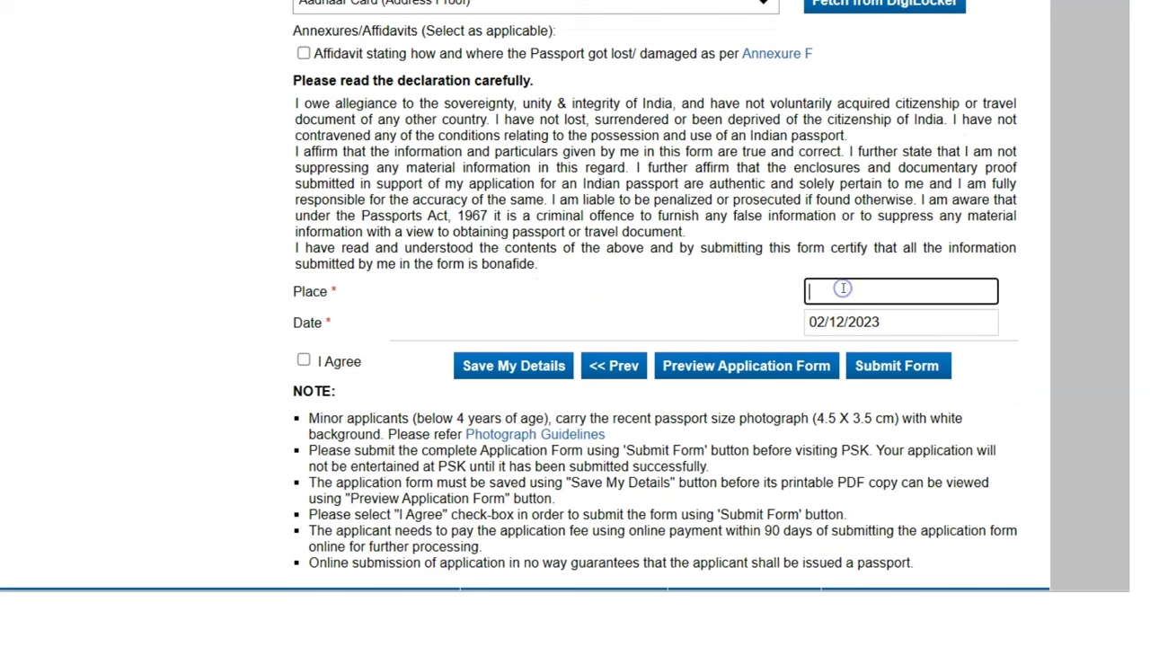
pyautogui.click(915, 325)
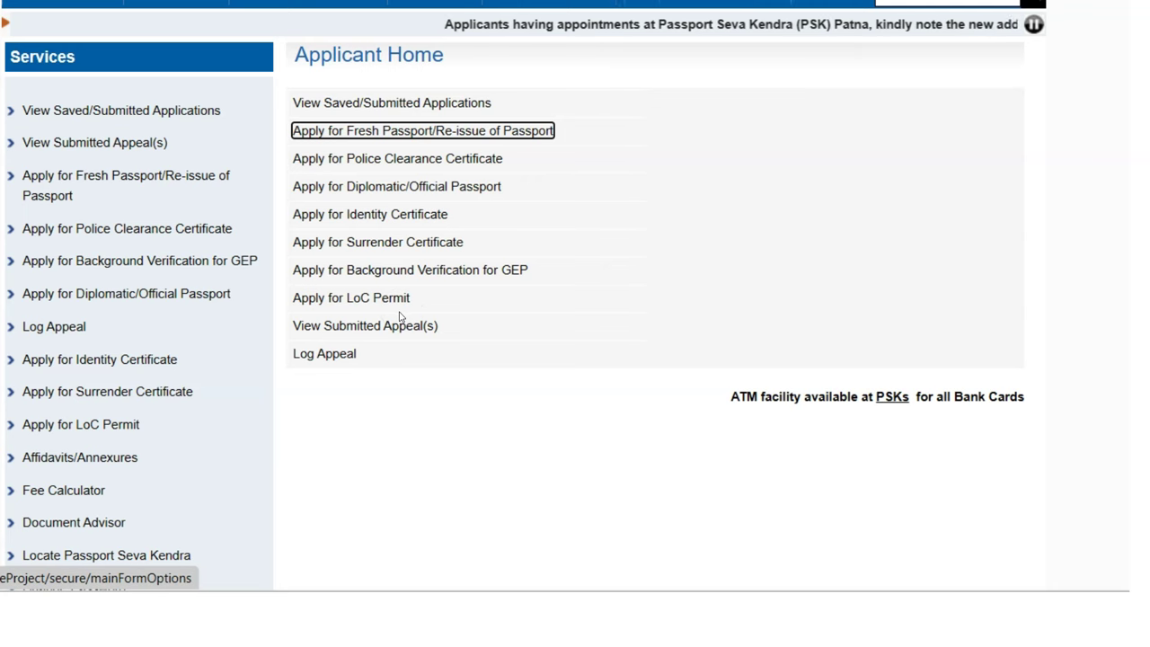
# Open View Saved/Submitted Applications from the Services sidebar to find the 02/12/2023 application
pyautogui.click(395, 324)
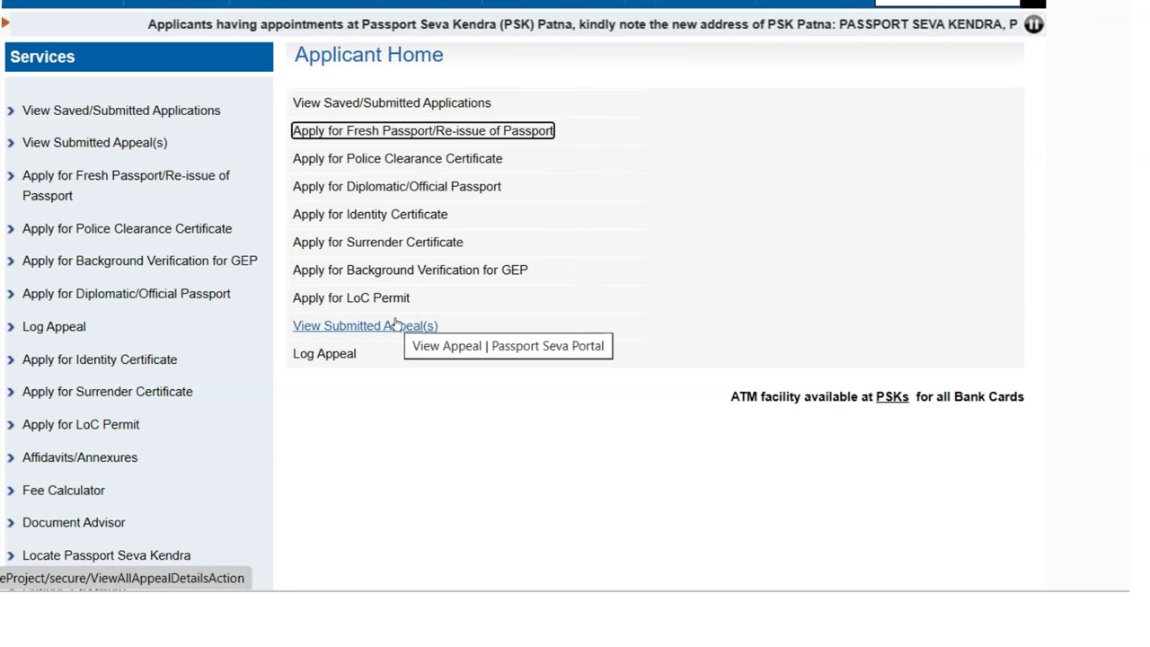
pyautogui.click(386, 317)
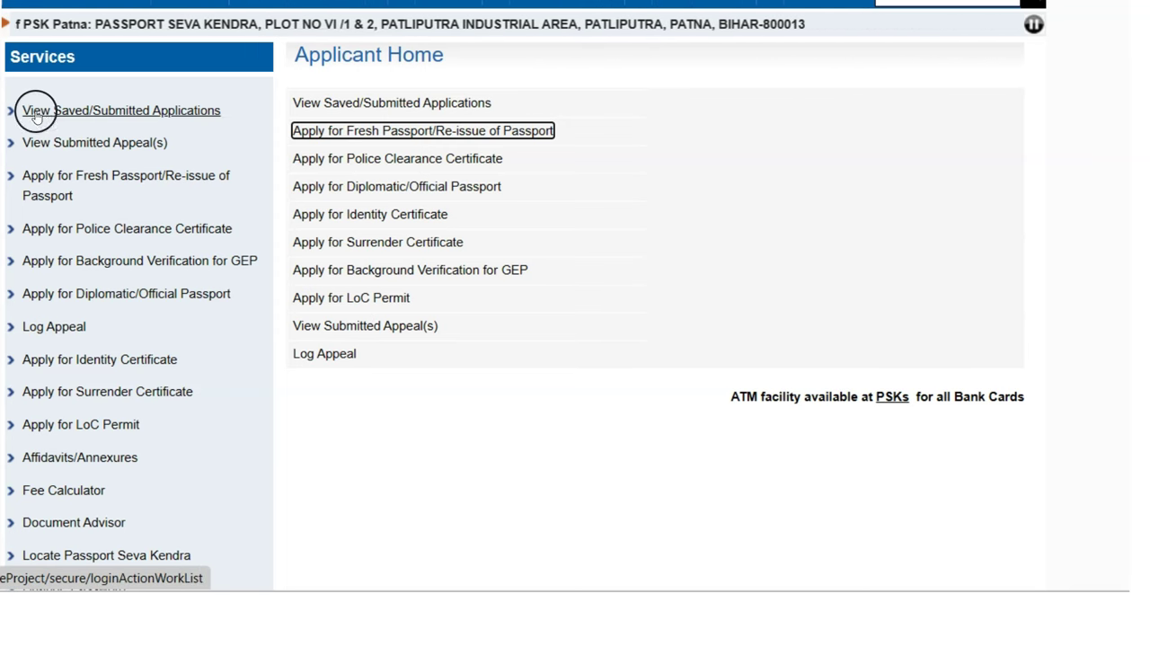
pyautogui.click(113, 121)
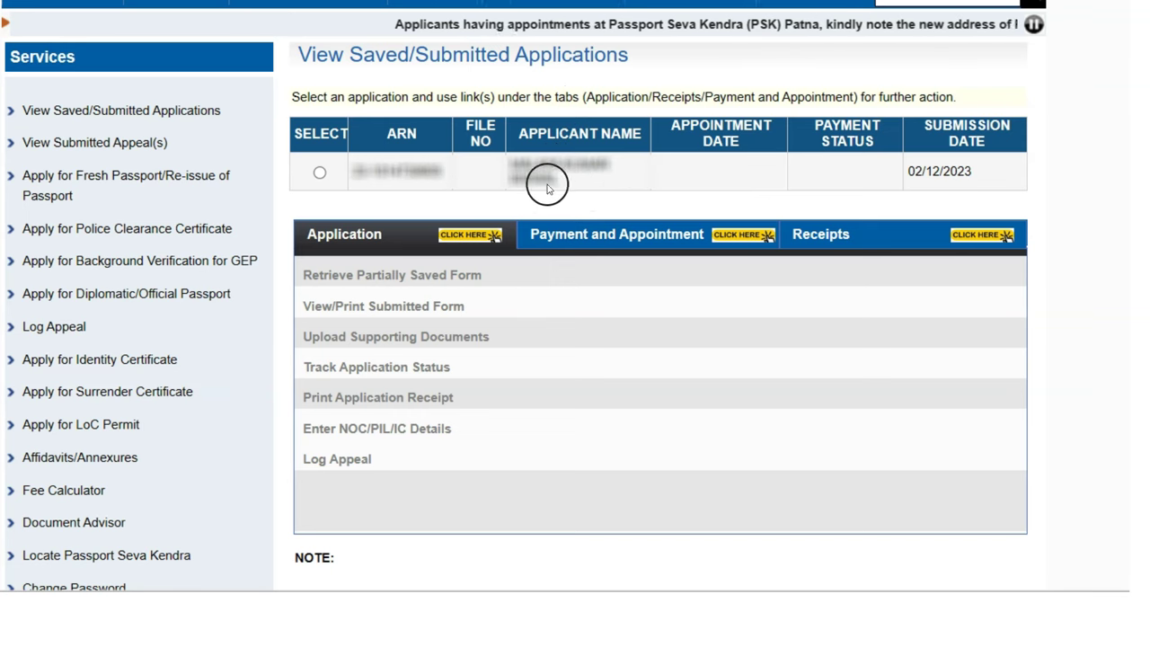
# Select the application submitted on 02/12/2023 and show its payment and appointment options after checking Receipts
pyautogui.click(318, 174)
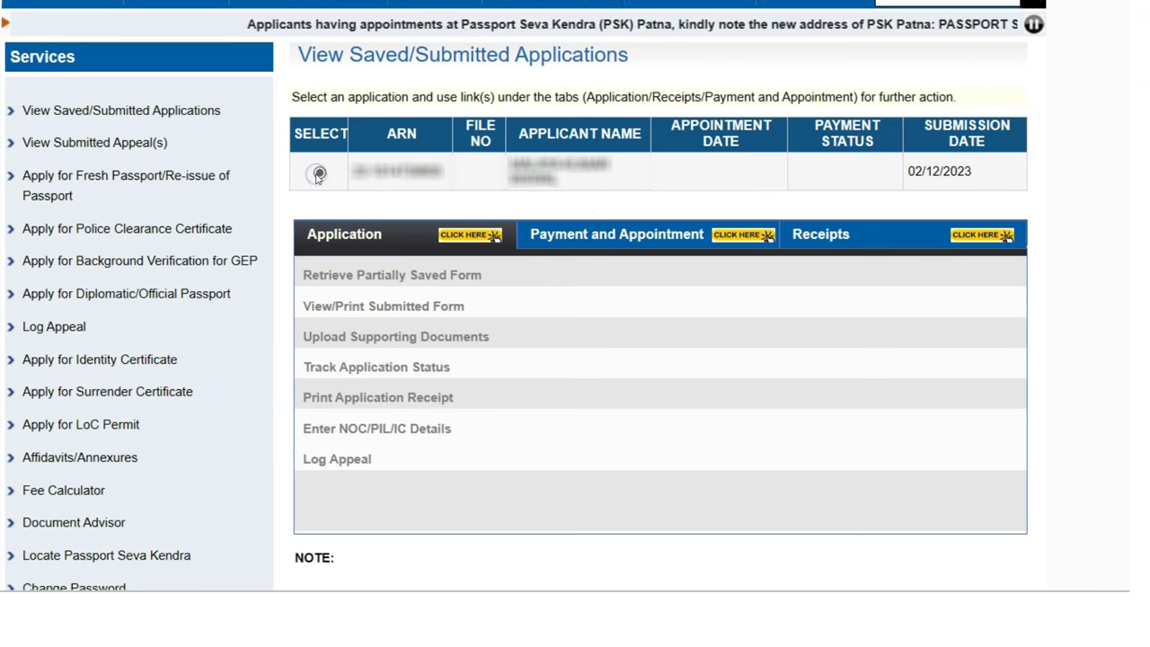
pyautogui.moveTo(429, 348)
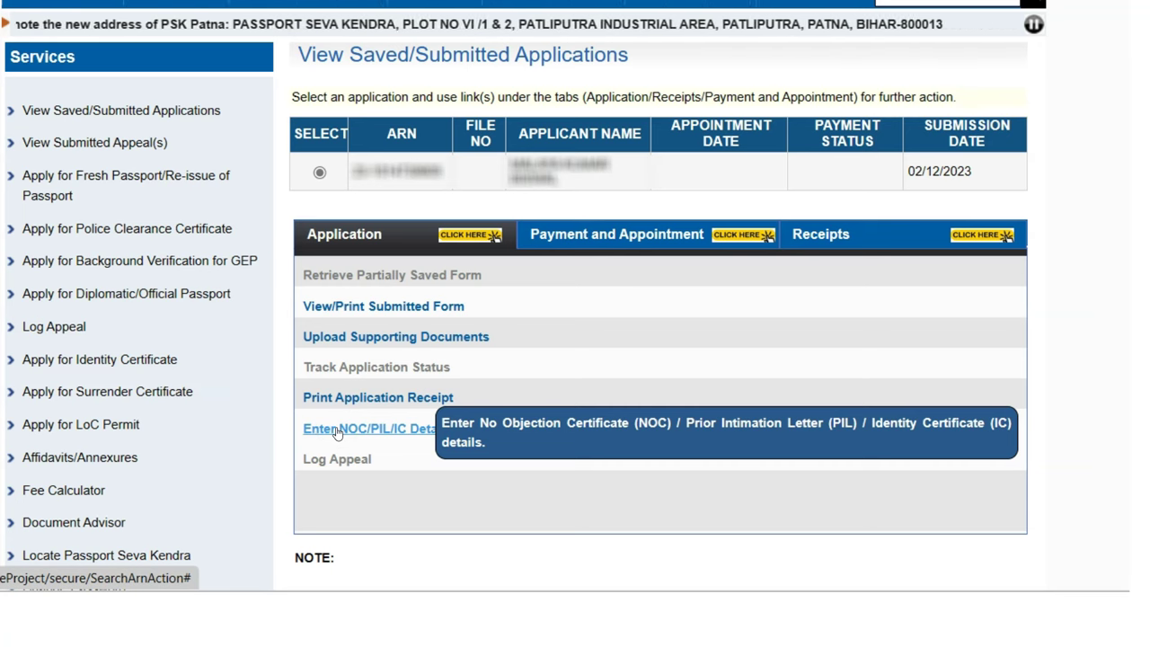
pyautogui.click(652, 241)
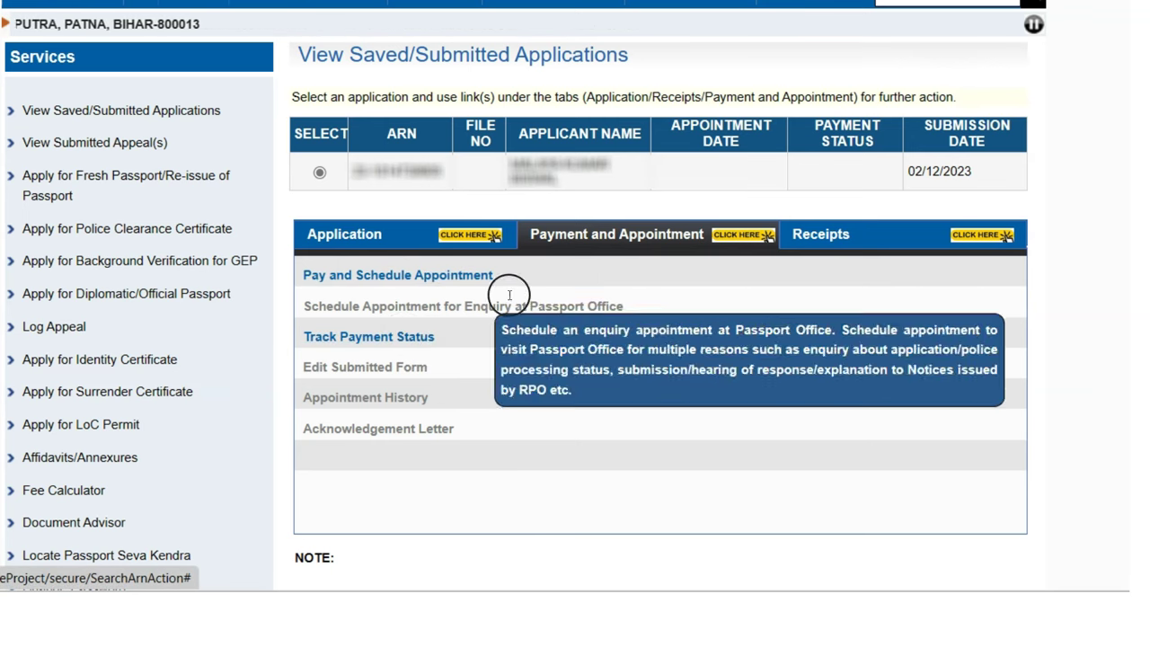
pyautogui.click(827, 234)
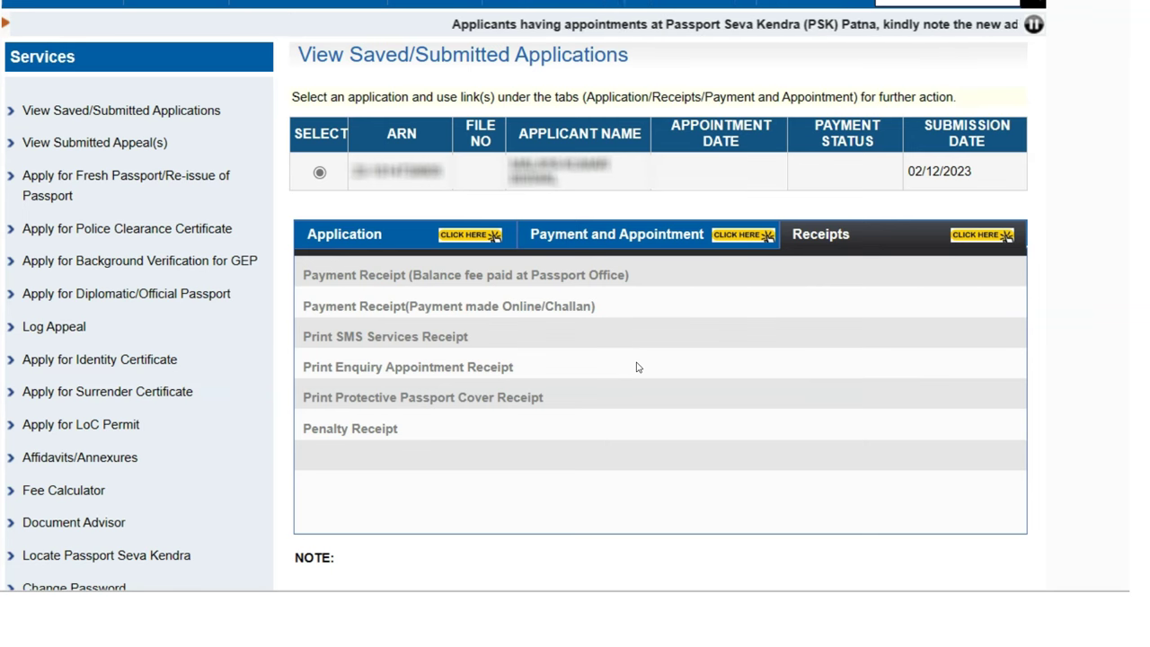
pyautogui.click(588, 234)
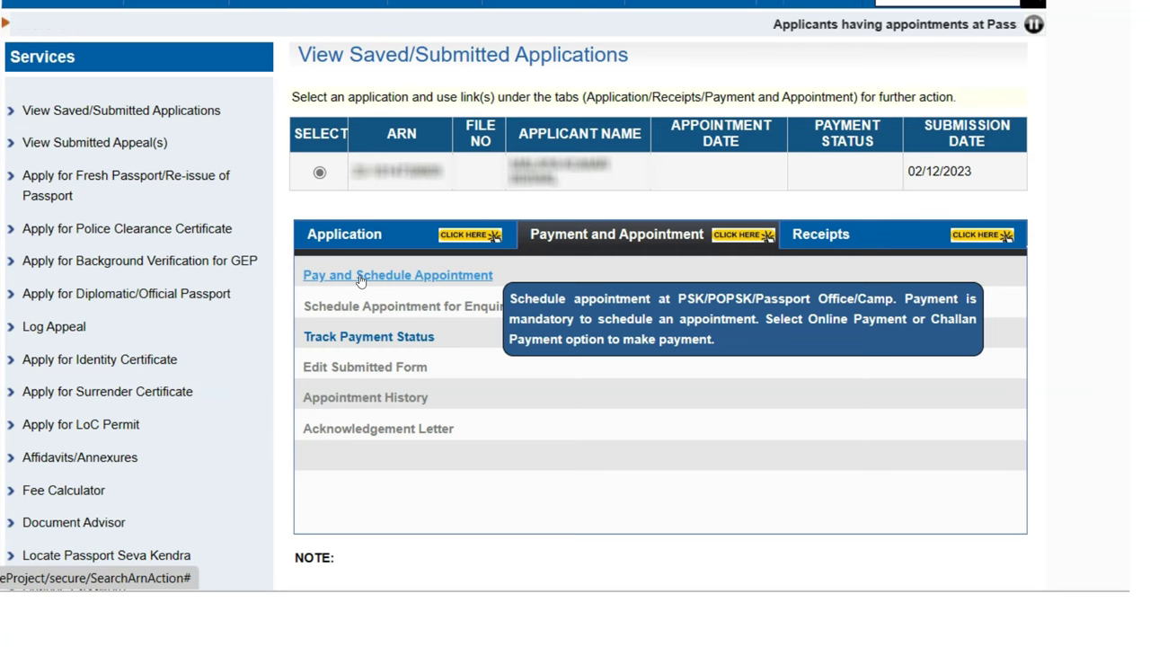
# Pay with State Bank MOPS and view appointment availability at the PSK and POPSK centres
pyautogui.click(359, 278)
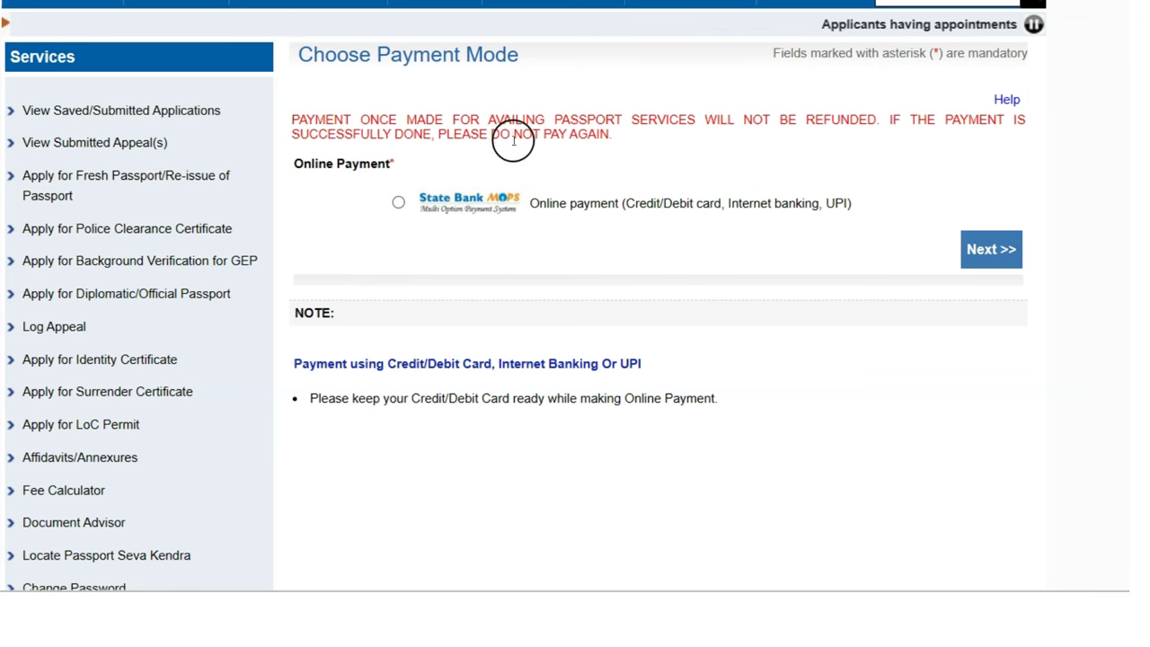
pyautogui.click(399, 203)
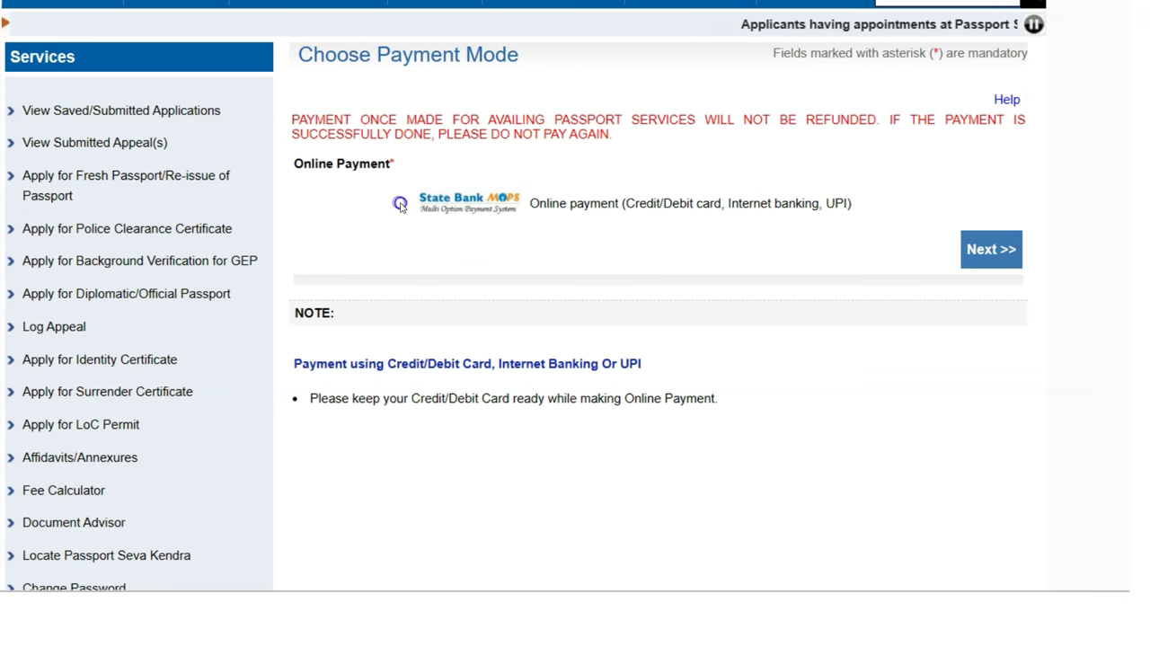
pyautogui.click(986, 254)
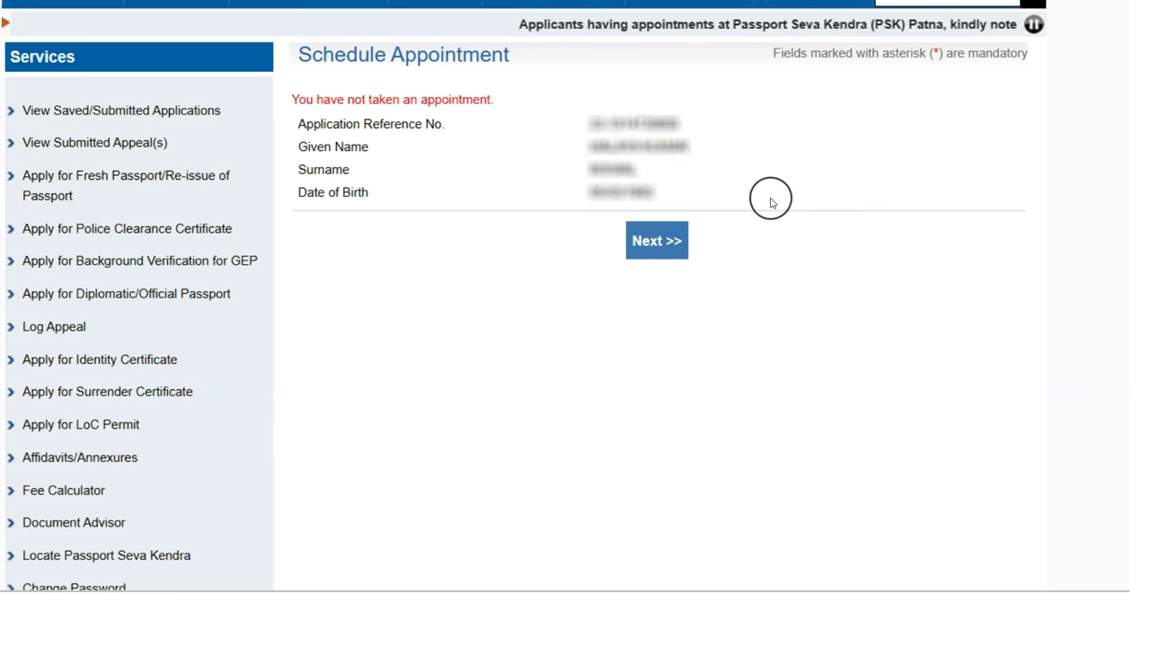
pyautogui.click(668, 256)
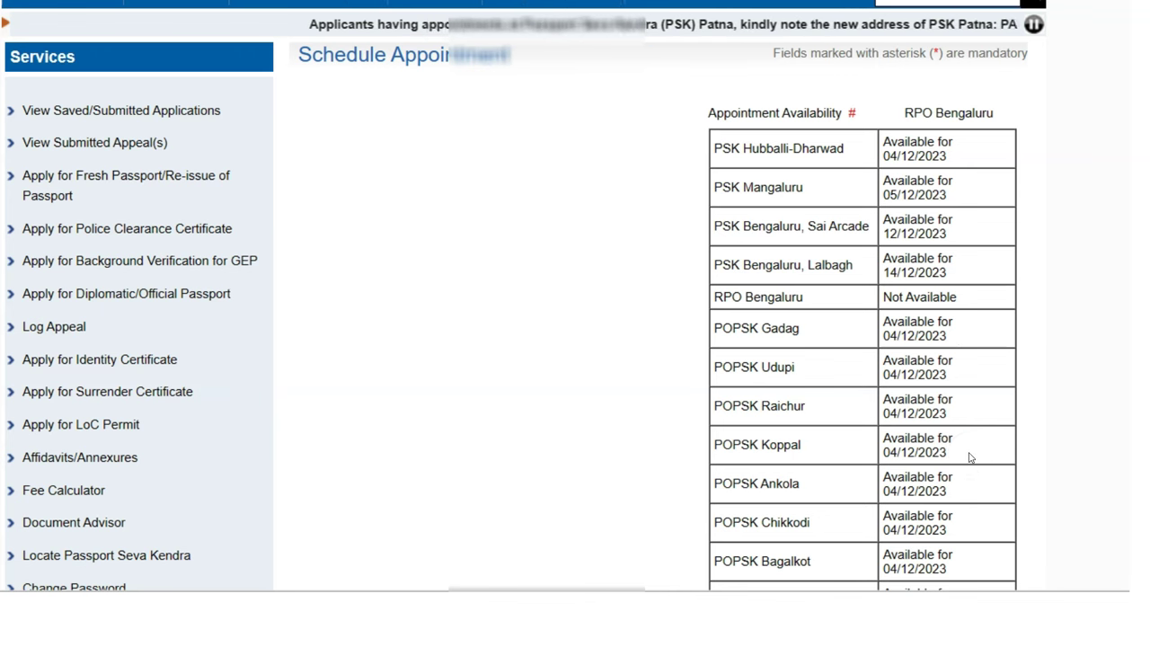
# Bring up the list of appointment locations on the Schedule Appointment page
pyautogui.scroll(-6, 970, 458)
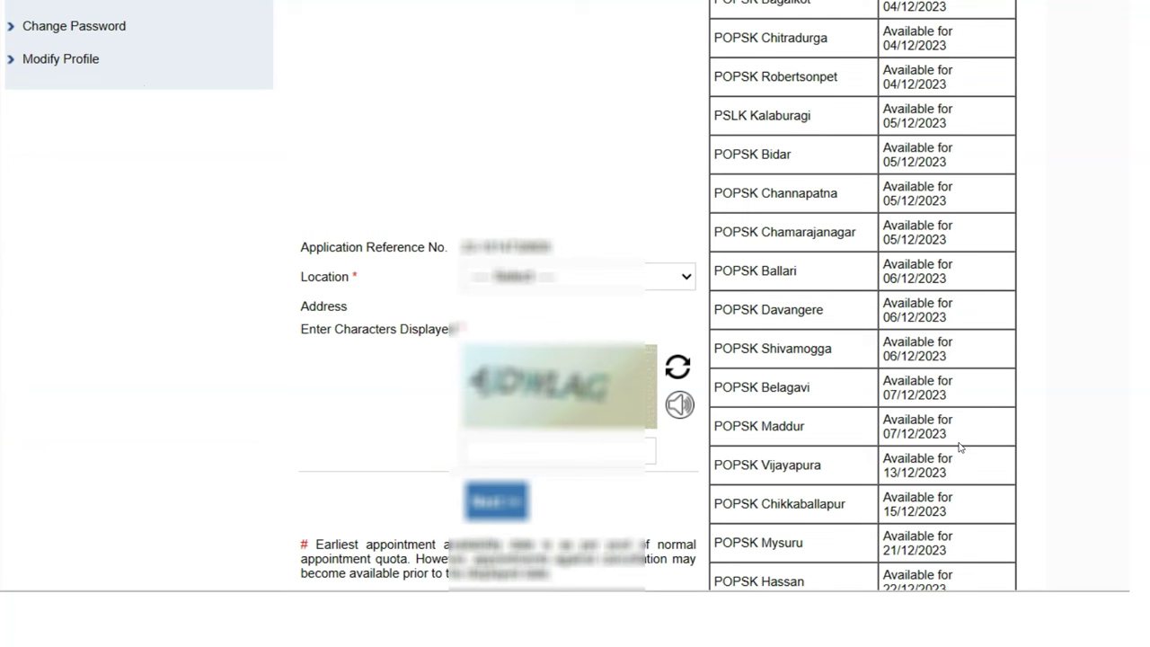
pyautogui.click(682, 281)
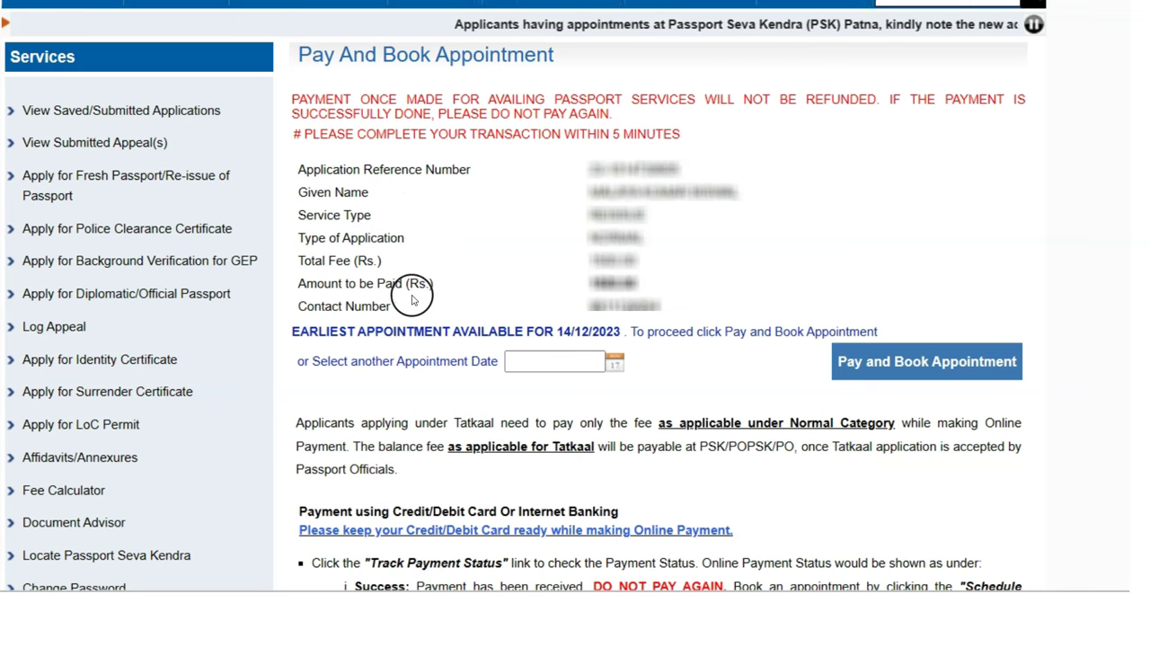
# Complete the Schedule Appointment form and show the December 2023 calendar of appointment dates
pyautogui.moveTo(329, 261); pyautogui.dragTo(381, 261)
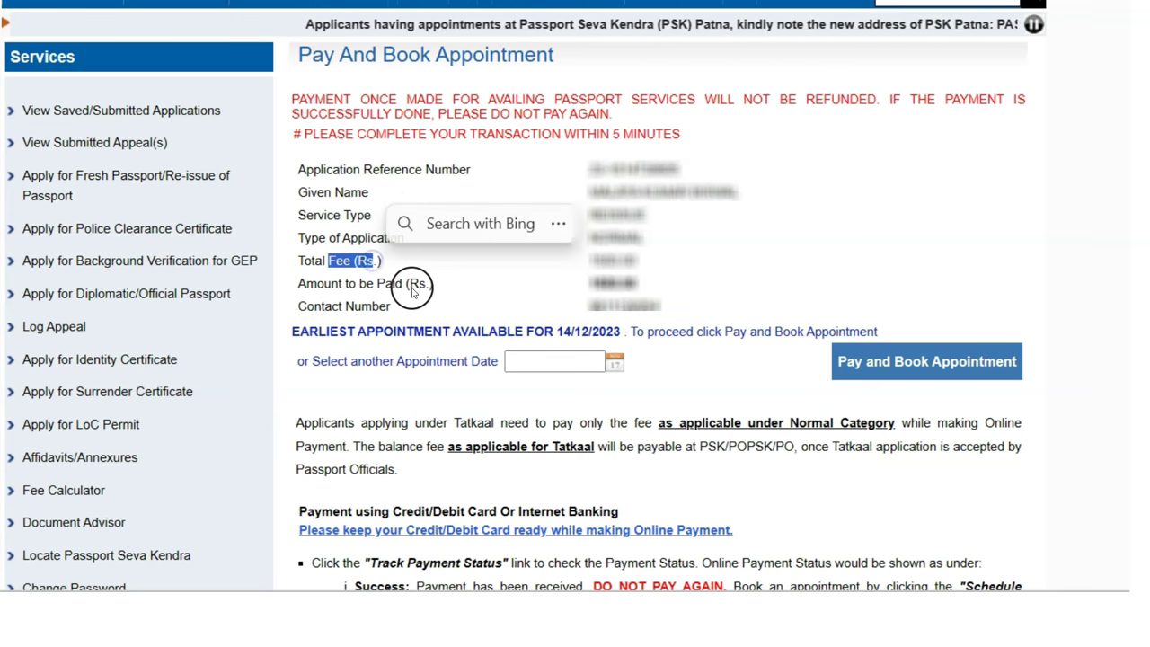
pyautogui.moveTo(342, 305); pyautogui.dragTo(354, 307)
pyautogui.click(470, 298)
pyautogui.scroll(-1, 529, 255)
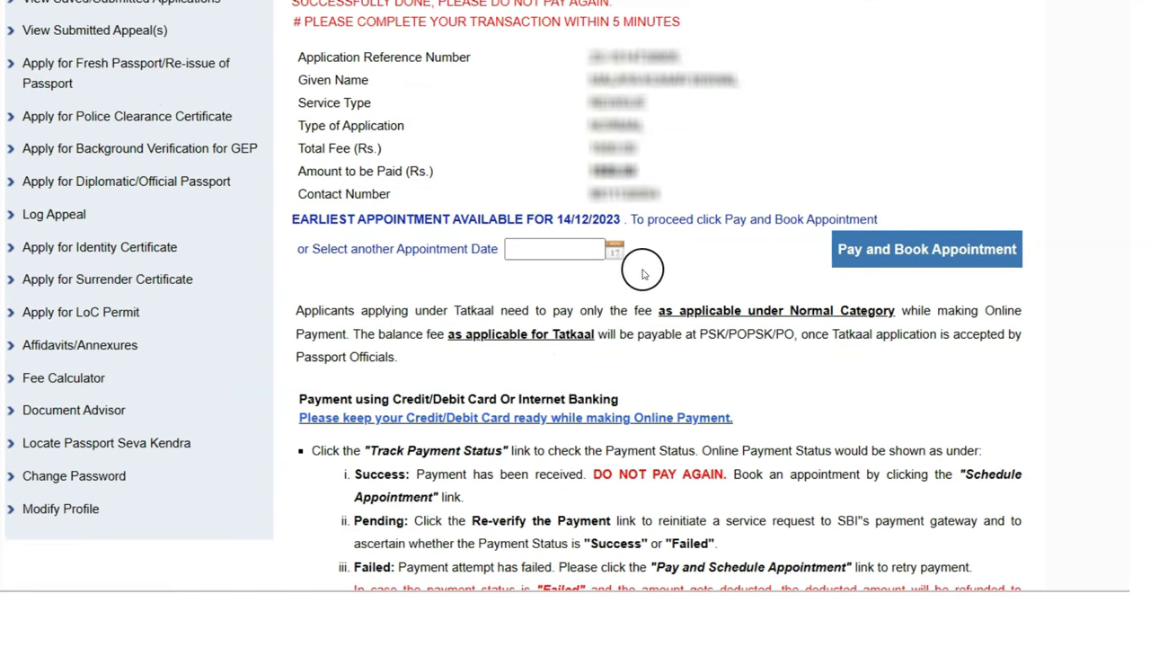
pyautogui.click(615, 250)
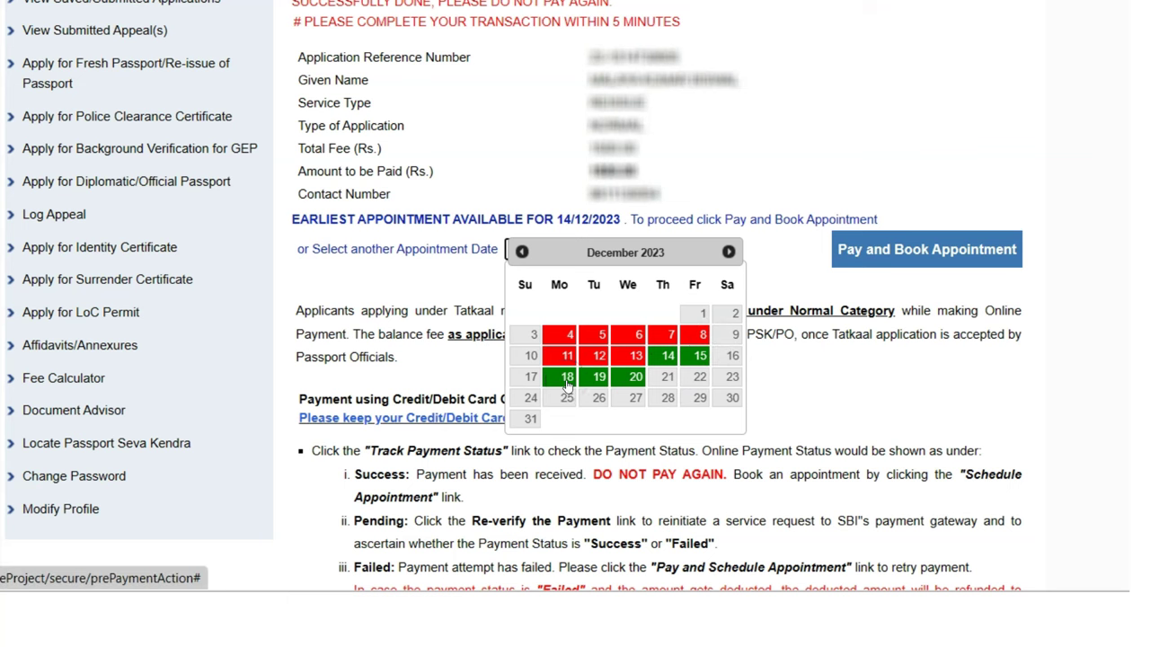
# Set the appointment date to 18 December 2023
pyautogui.click(567, 386)
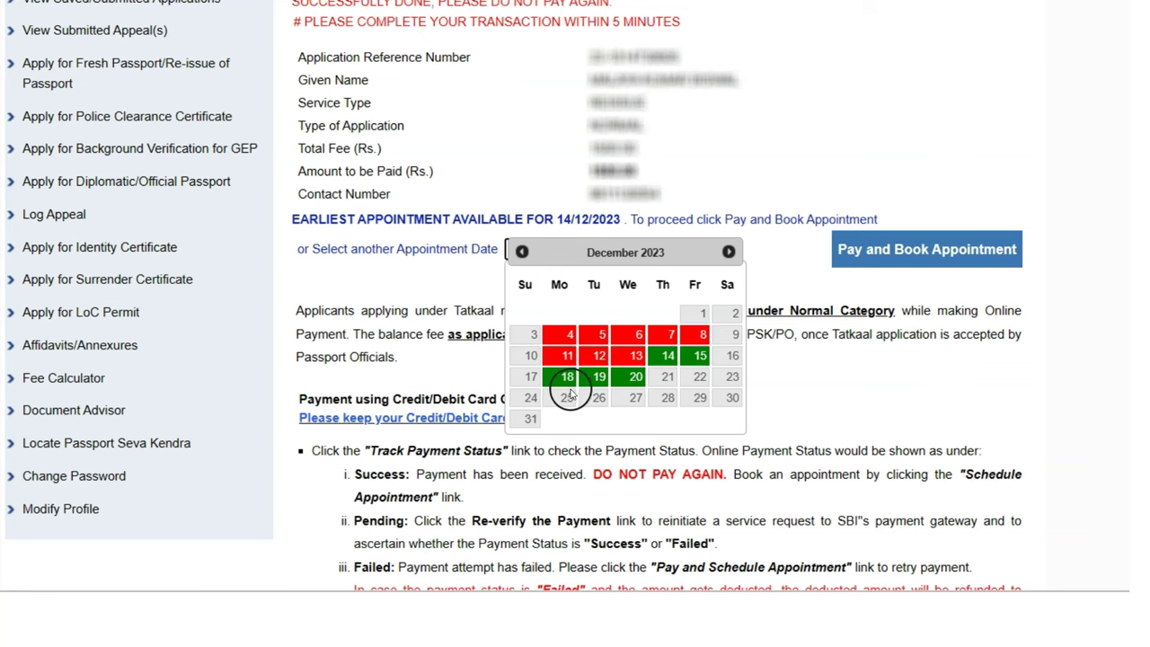
pyautogui.click(567, 377)
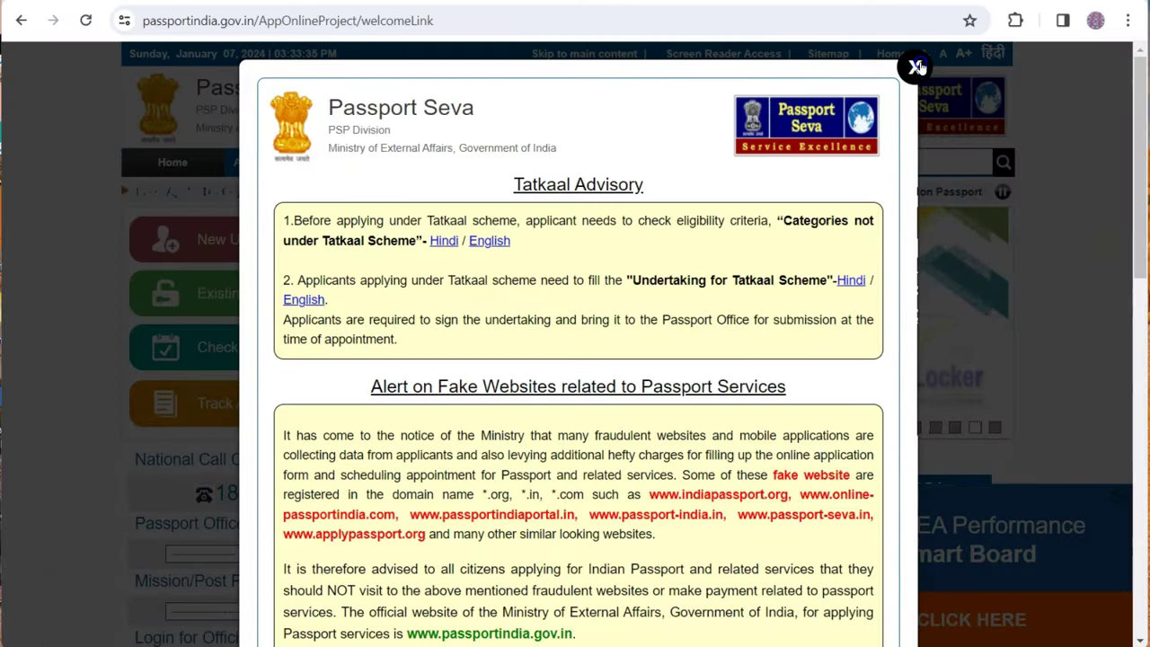
# Dismiss the advisory notice and MEA Smart Board ad, then show the Document Advisor links
pyautogui.click(916, 66)
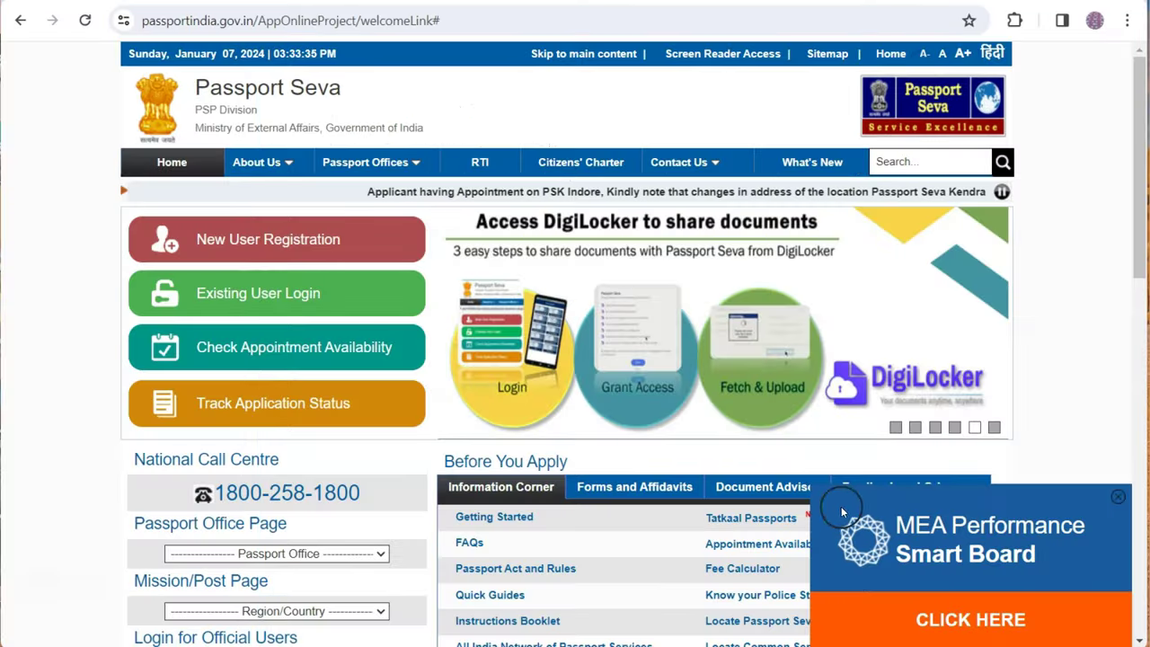
pyautogui.scroll(-1, 835, 441)
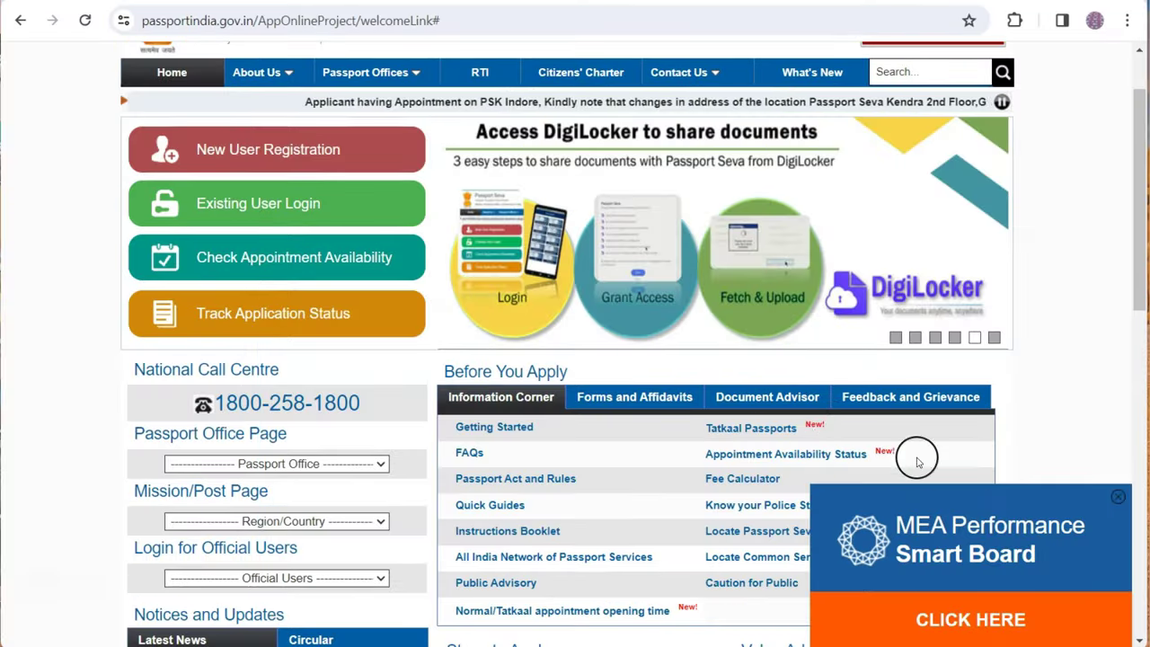
pyautogui.click(1118, 498)
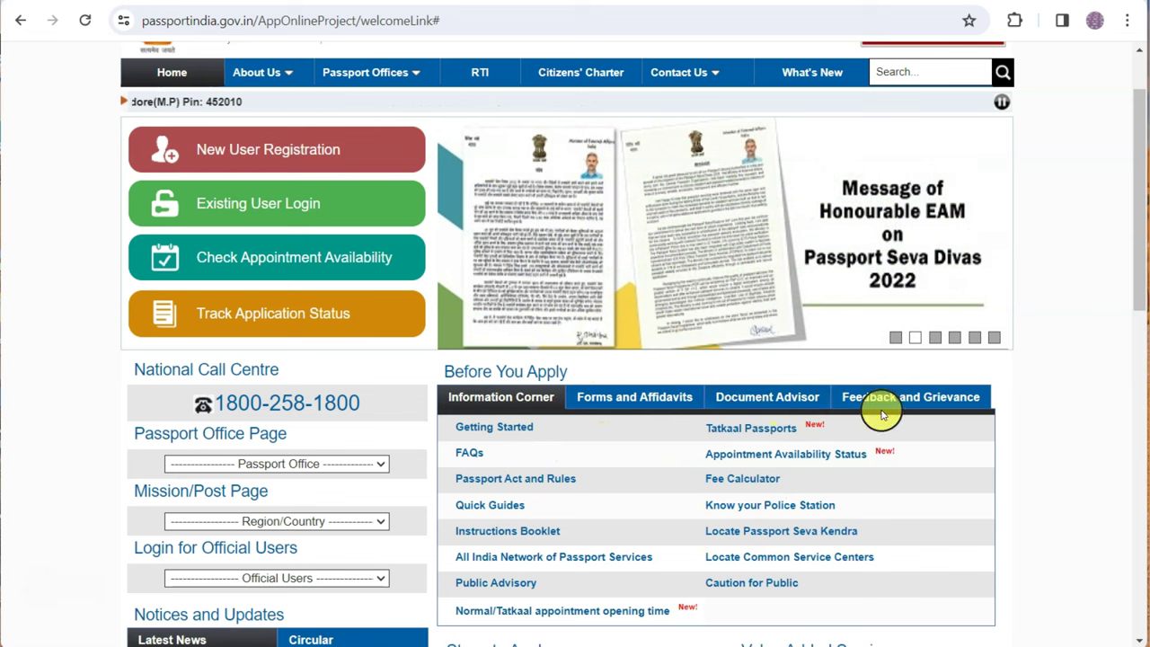
pyautogui.click(761, 399)
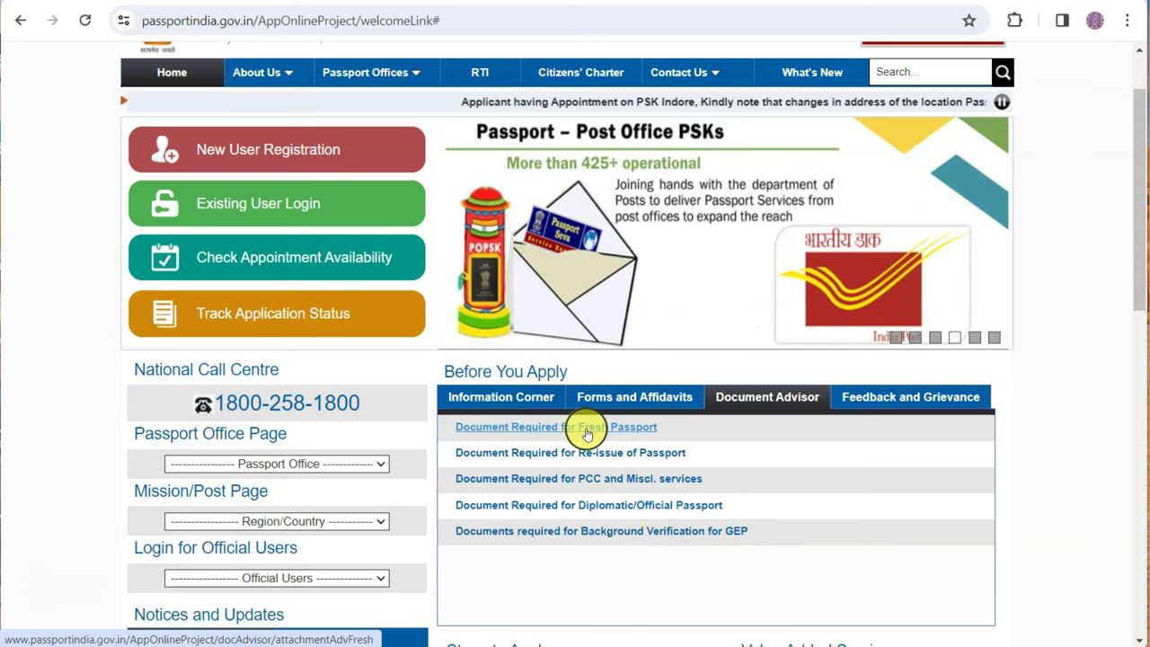
# Request fresh-passport documents for an Adult, Non-ECR applicant and continue to case selection
pyautogui.click(586, 430)
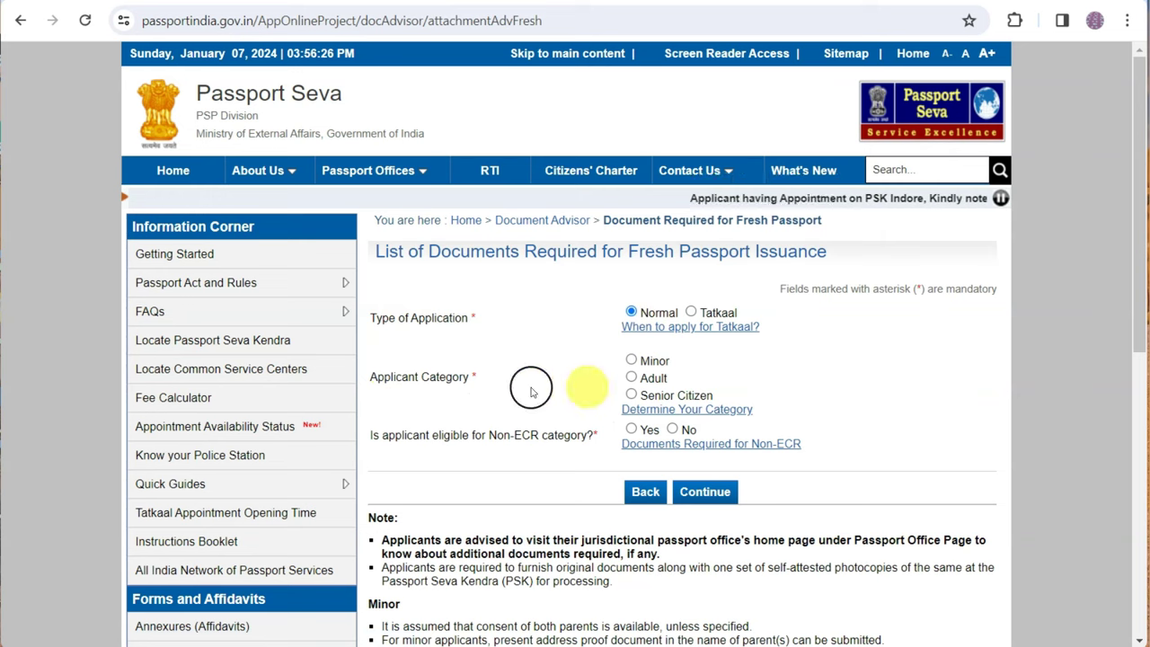
pyautogui.click(631, 377)
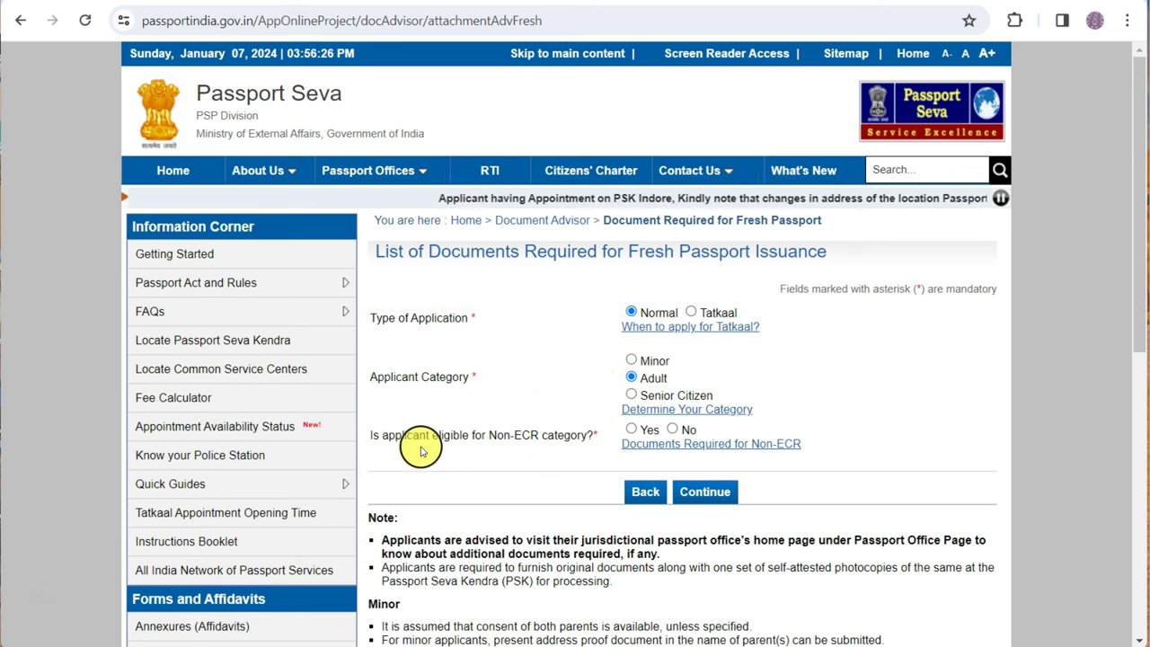
pyautogui.click(634, 431)
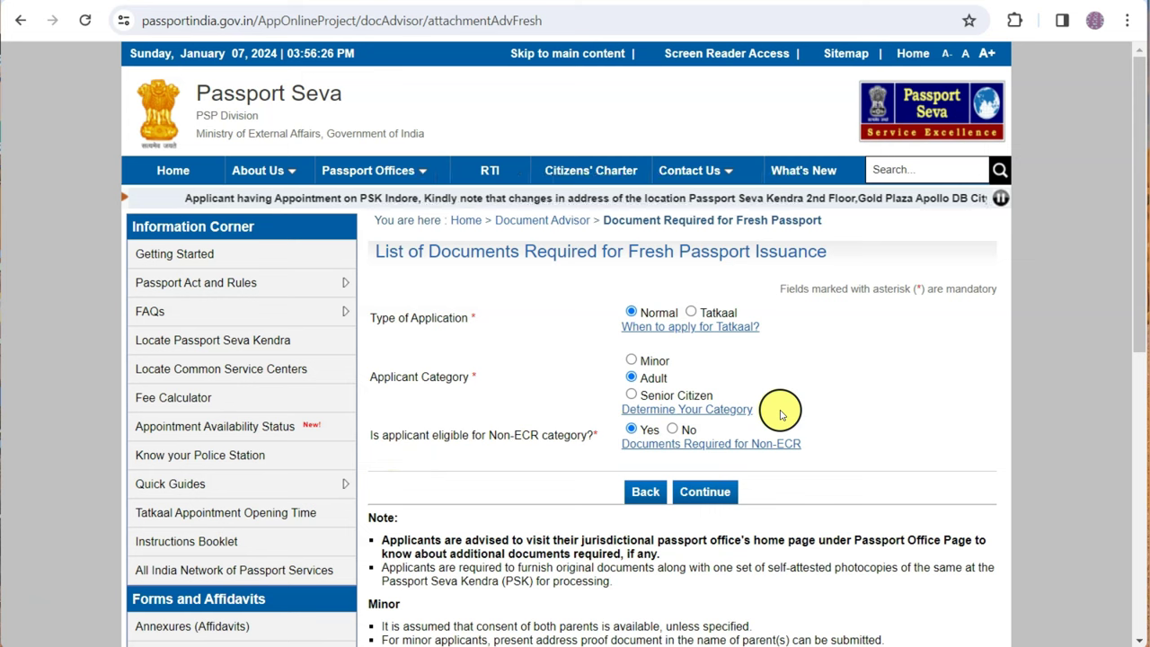
pyautogui.click(702, 494)
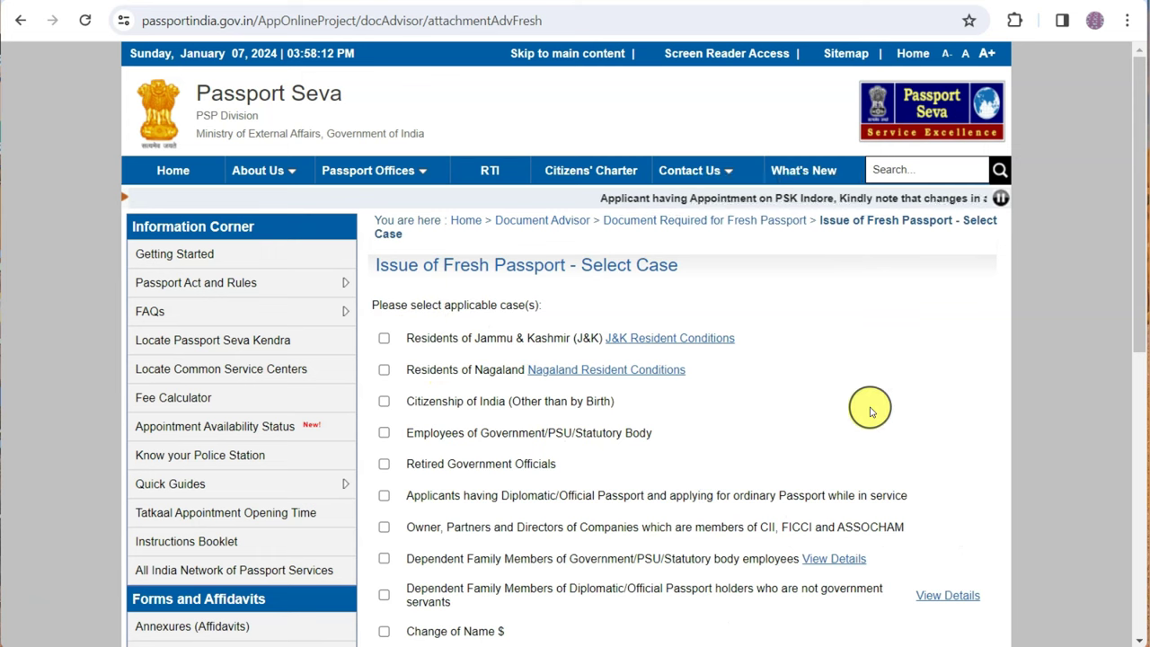
# Tick None of the Above and view the required documents (7001, 7002, 8015)
pyautogui.scroll(-1, 898, 404)
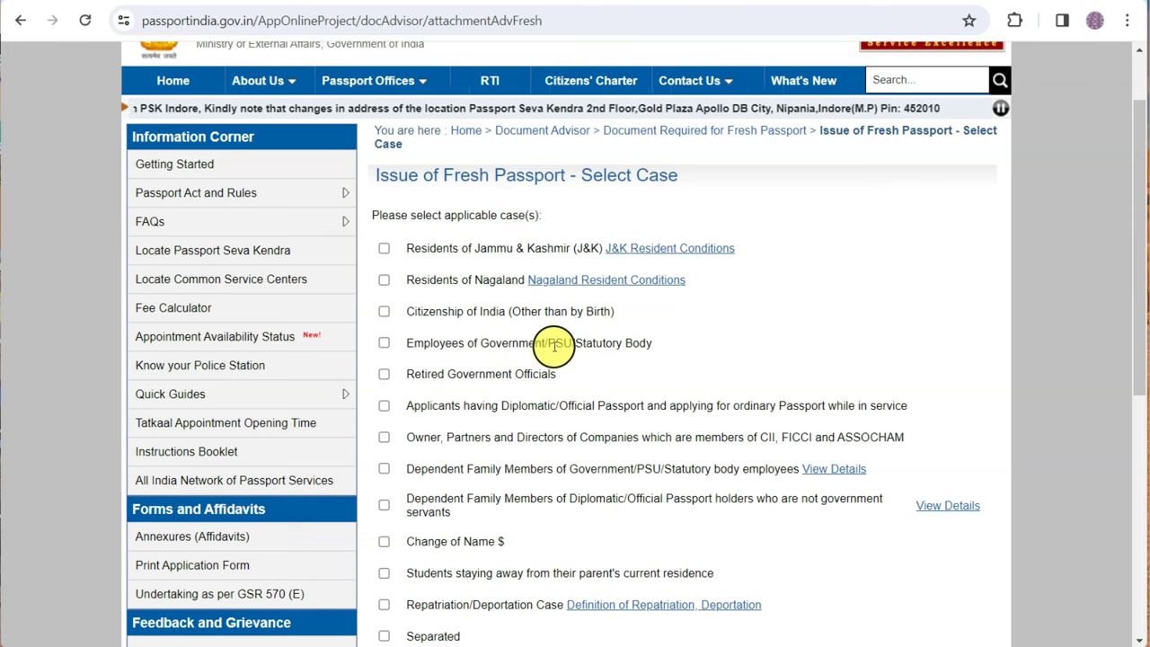
pyautogui.scroll(-1, 746, 321)
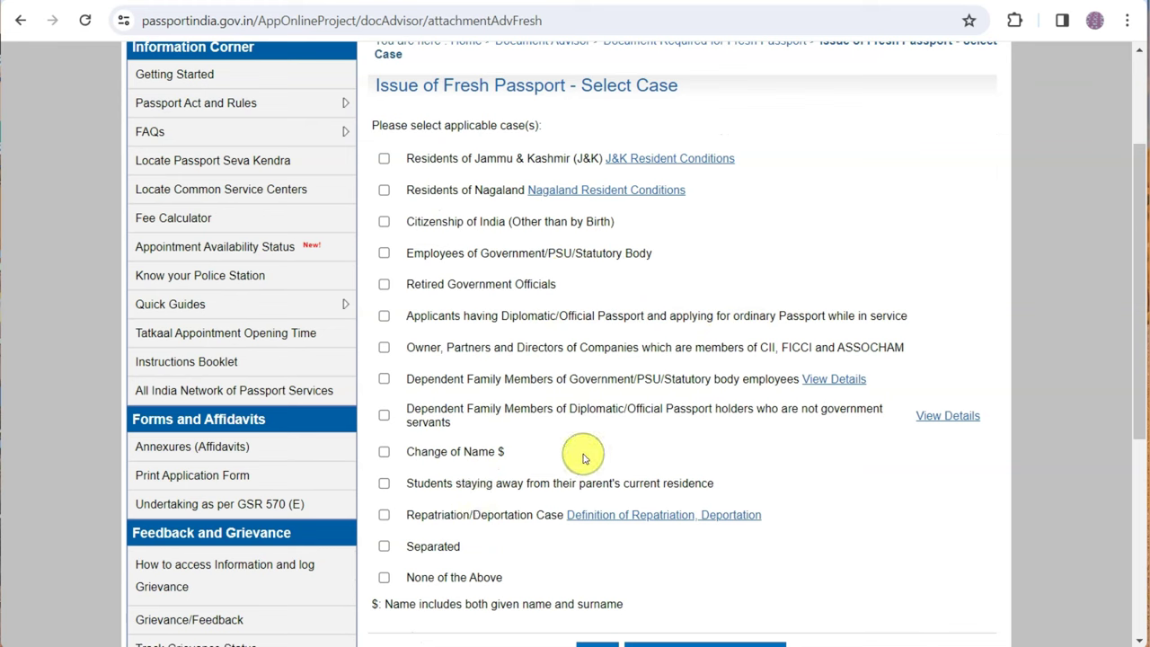
pyautogui.click(384, 578)
pyautogui.scroll(-2, 540, 539)
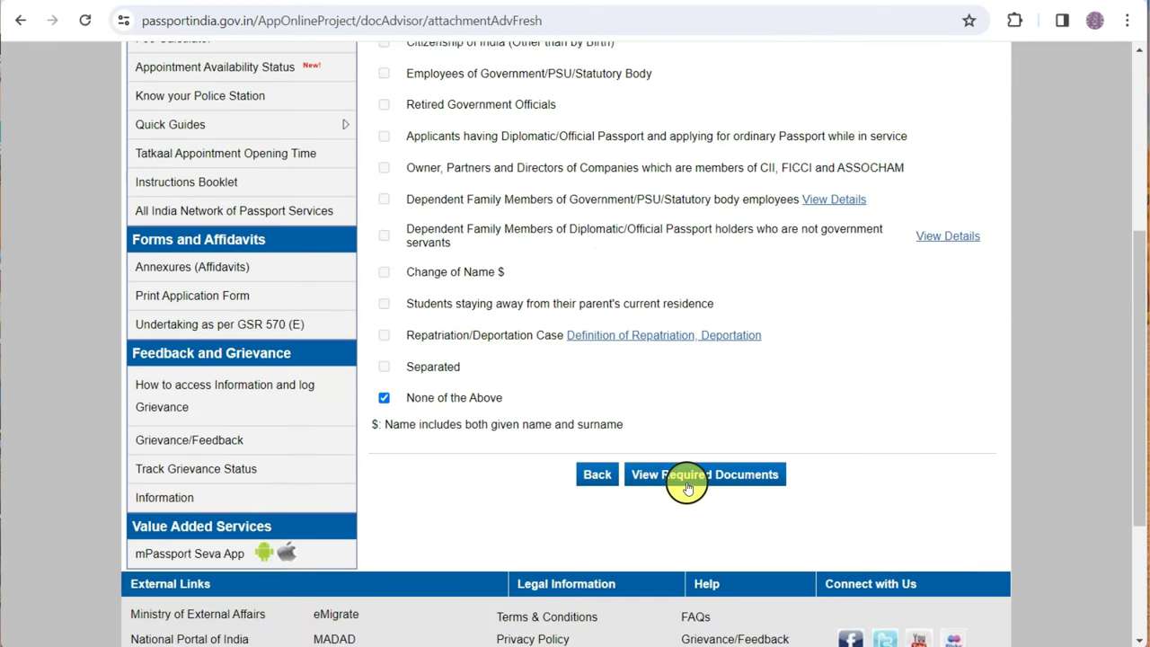
pyautogui.click(675, 475)
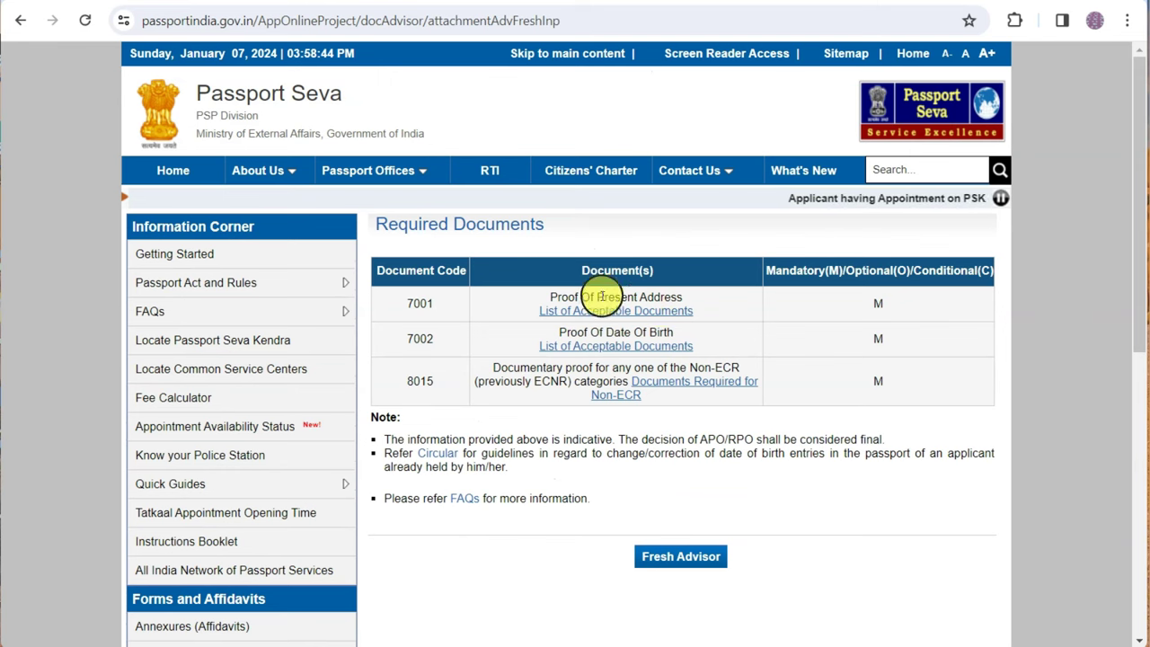
pyautogui.moveTo(604, 297); pyautogui.dragTo(654, 297)
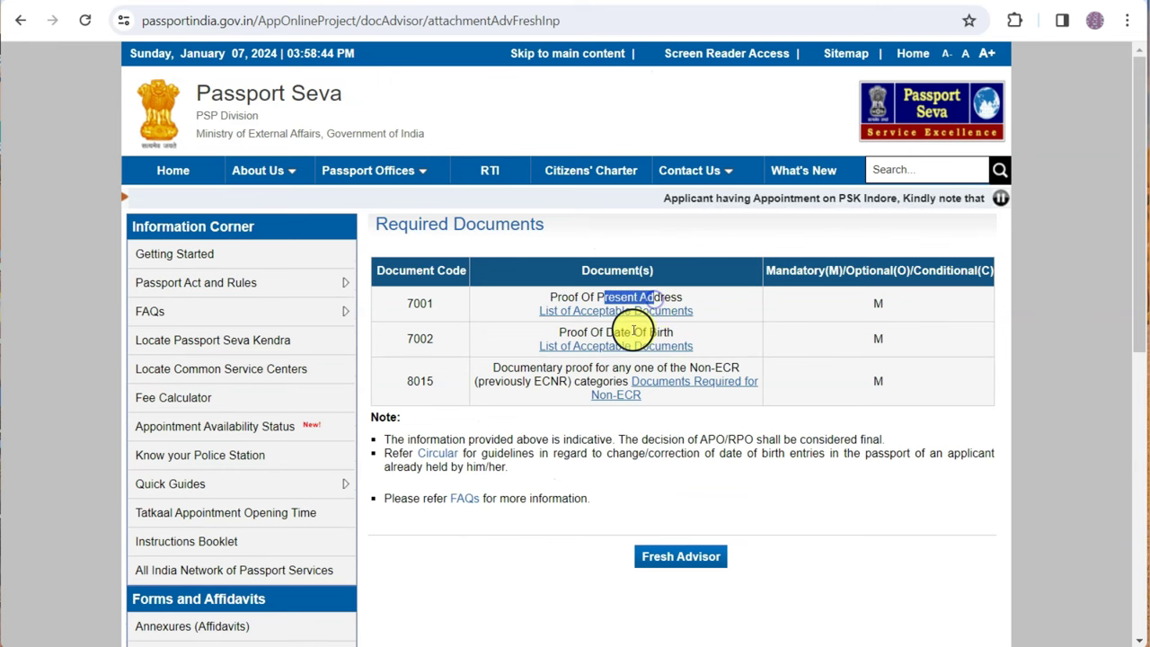
pyautogui.moveTo(598, 332); pyautogui.dragTo(624, 333)
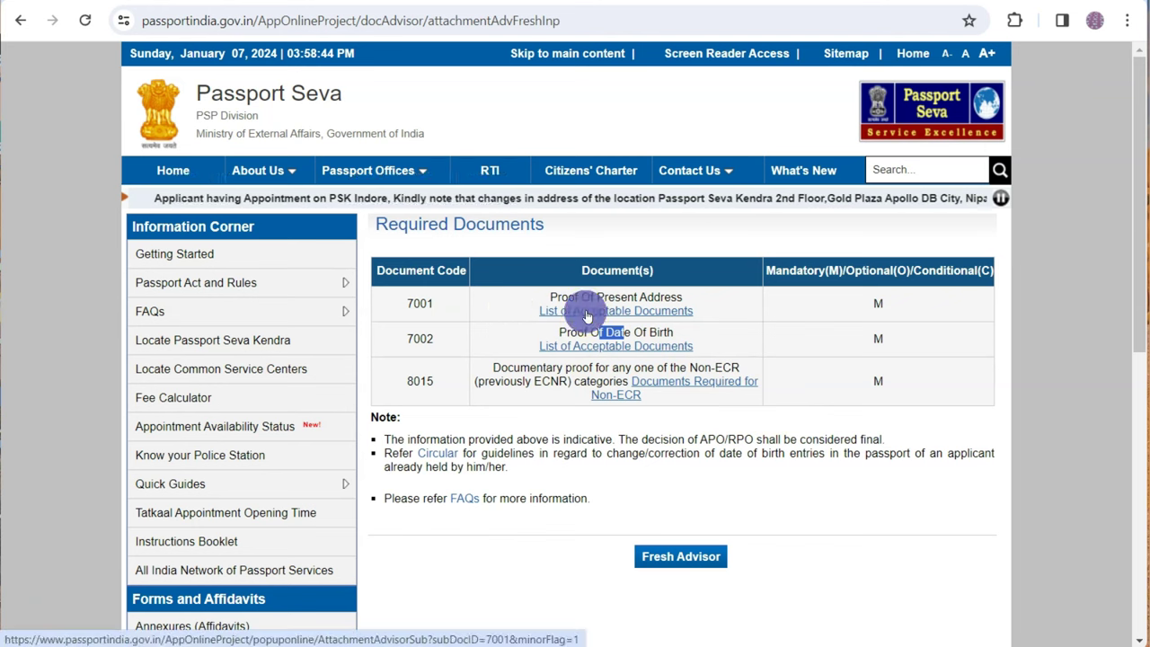
pyautogui.click(587, 311)
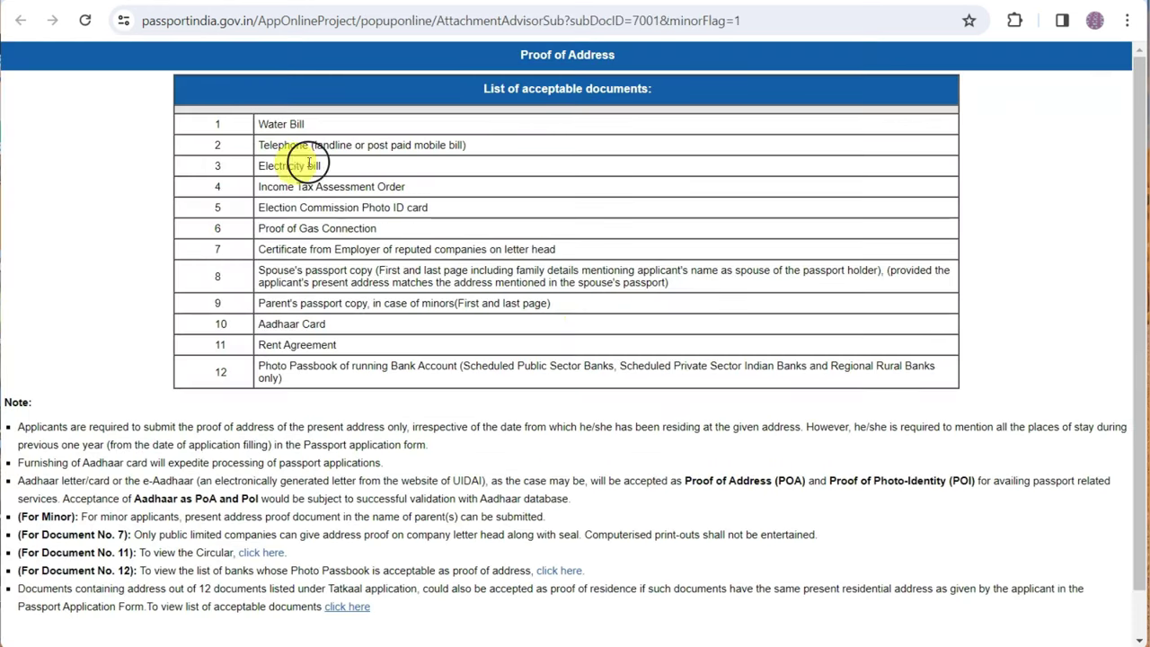
pyautogui.moveTo(272, 186); pyautogui.dragTo(348, 184)
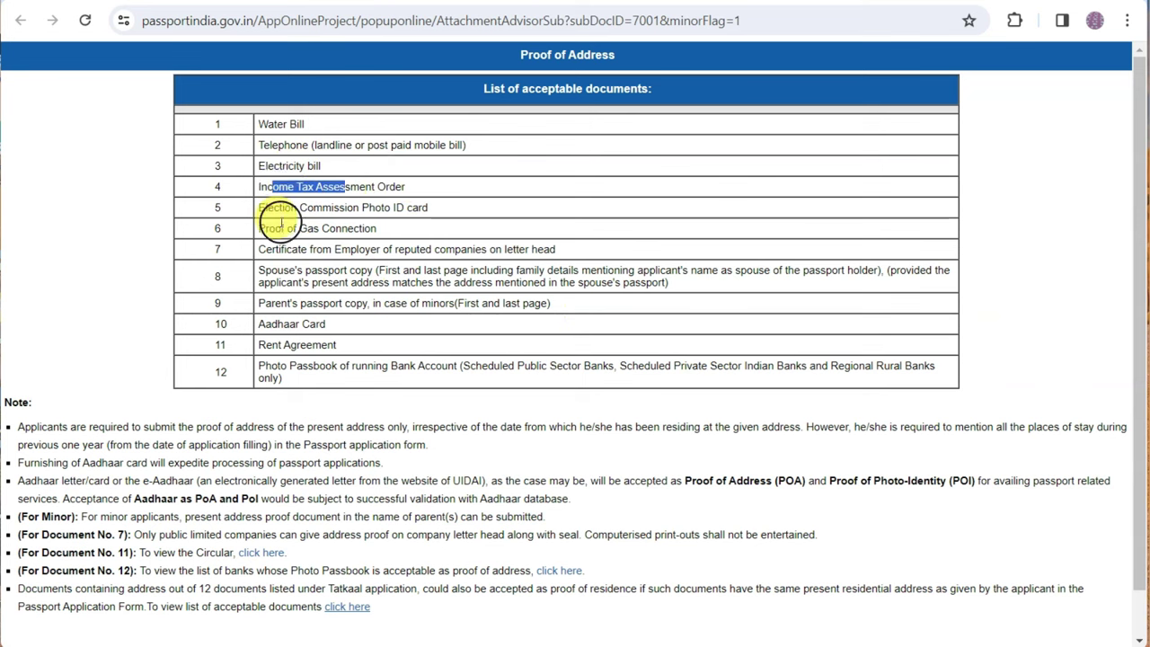
pyautogui.moveTo(267, 328); pyautogui.dragTo(300, 321)
pyautogui.doubleClick(317, 345)
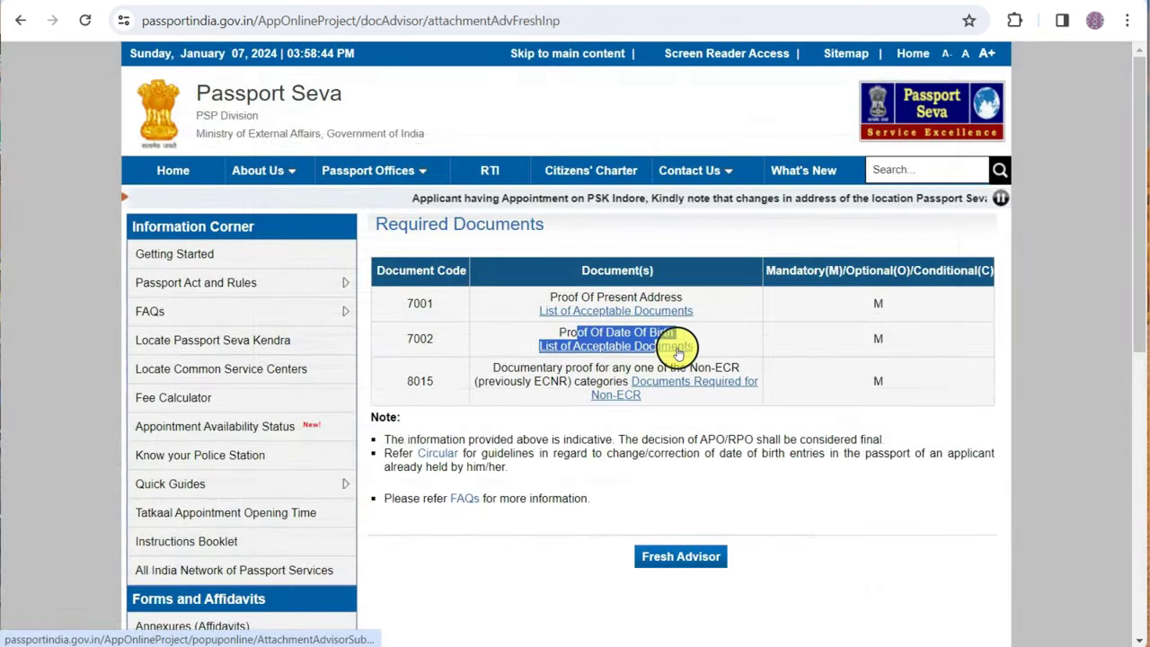
pyautogui.click(678, 346)
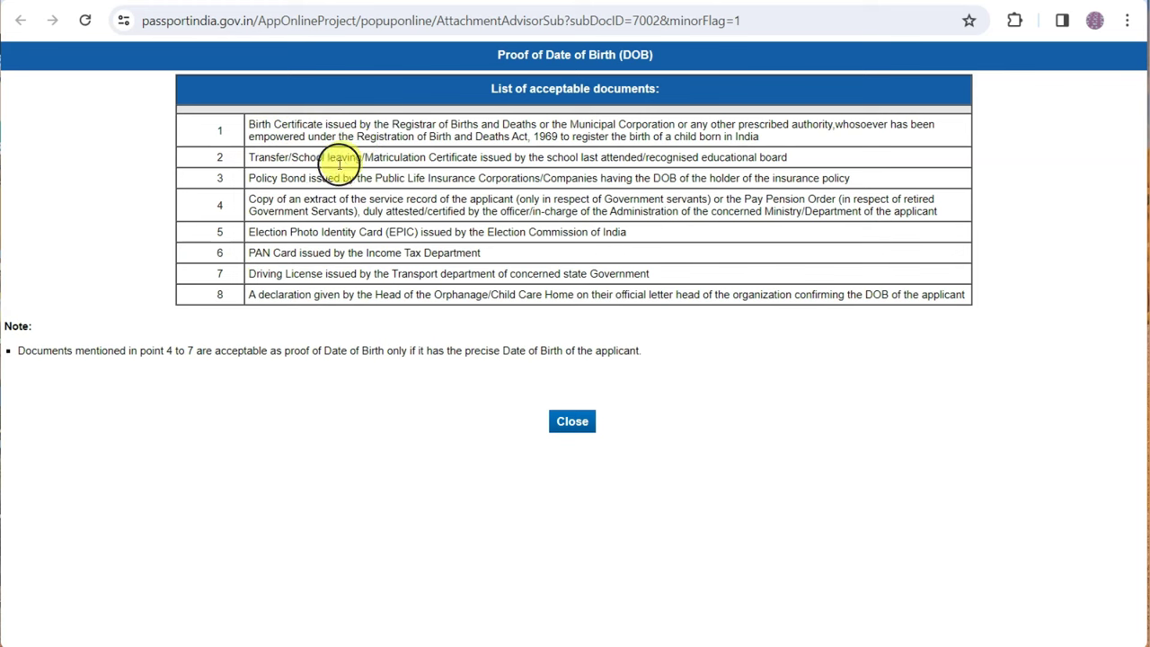
pyautogui.moveTo(270, 255); pyautogui.dragTo(370, 255)
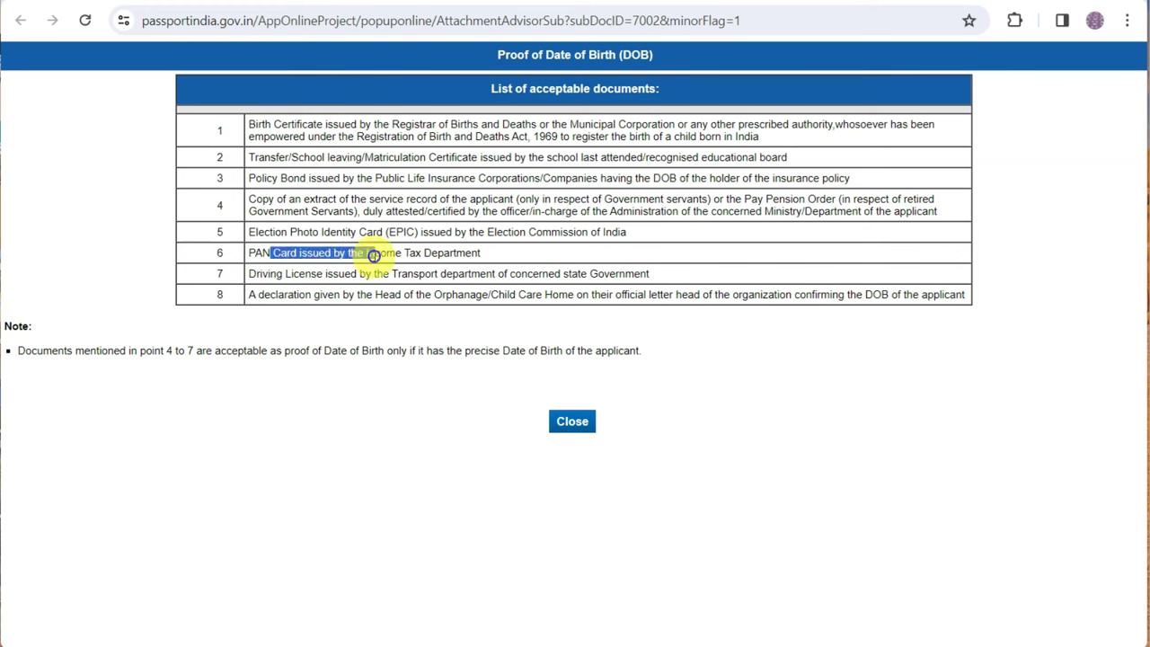
pyautogui.moveTo(271, 274); pyautogui.dragTo(401, 268)
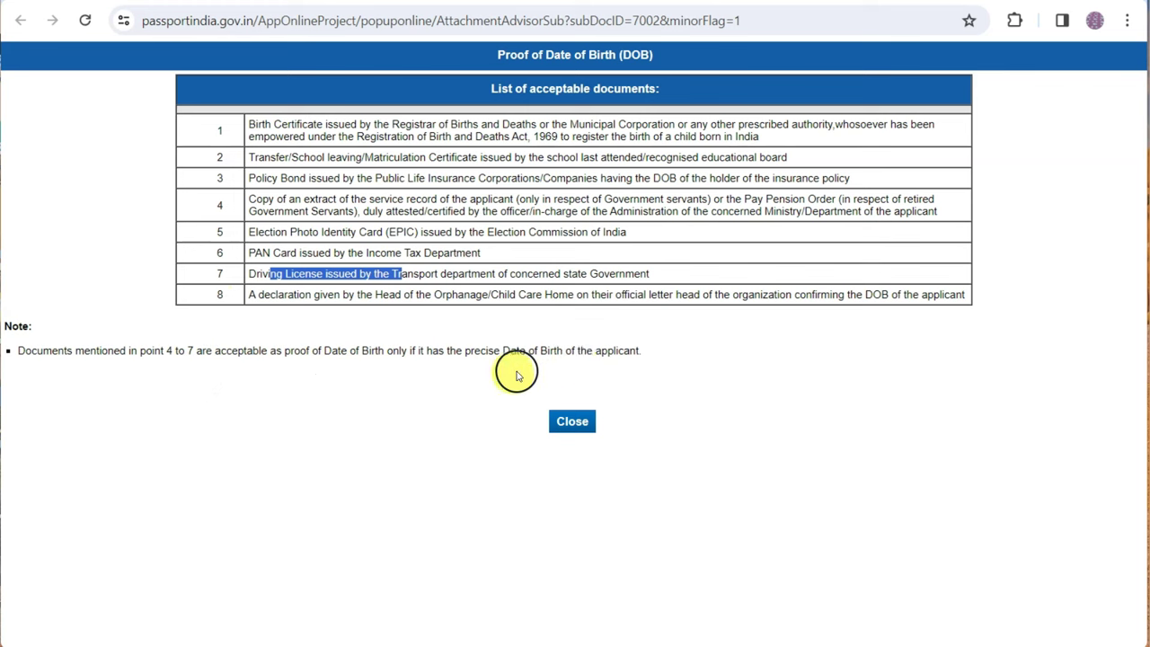
pyautogui.moveTo(432, 351); pyautogui.dragTo(631, 354)
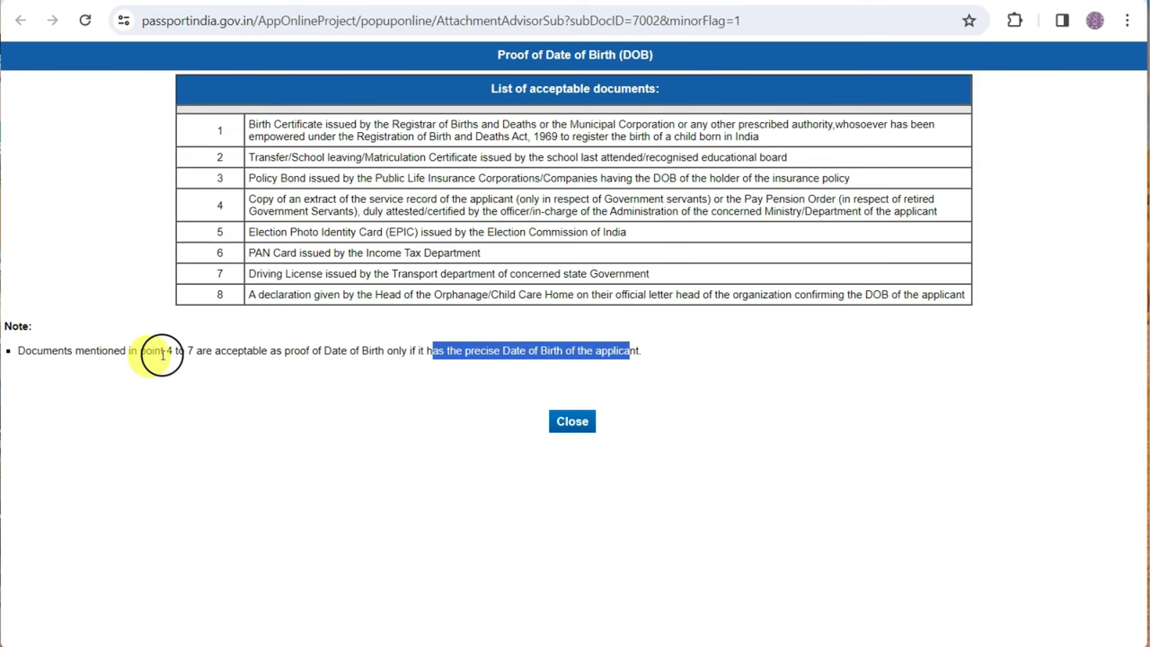
pyautogui.hotkey('alt', 'Tab')
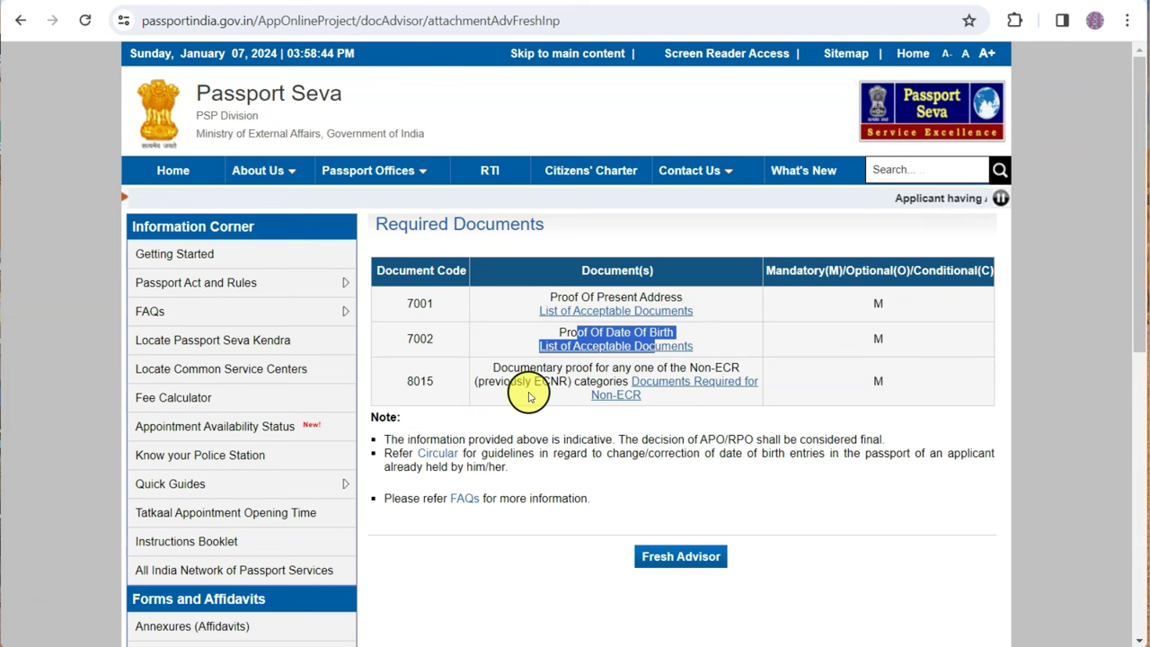
# Review the Documents Required for Non-ECR list, then close it
pyautogui.click(647, 381)
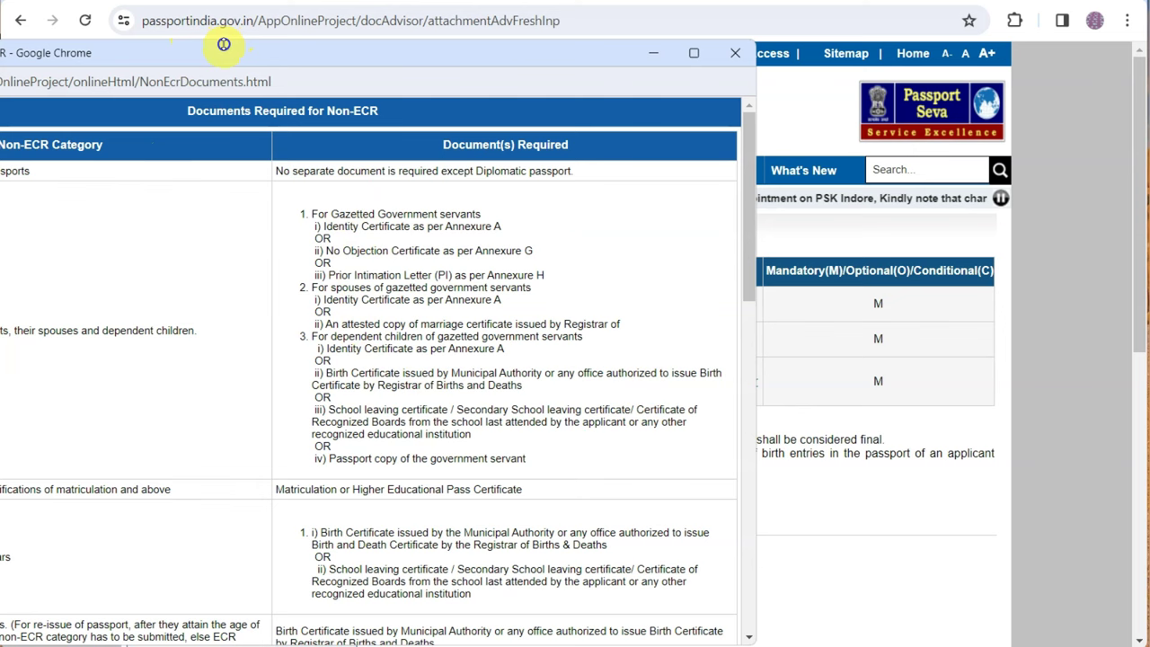
pyautogui.moveTo(225, 51); pyautogui.dragTo(460, 68)
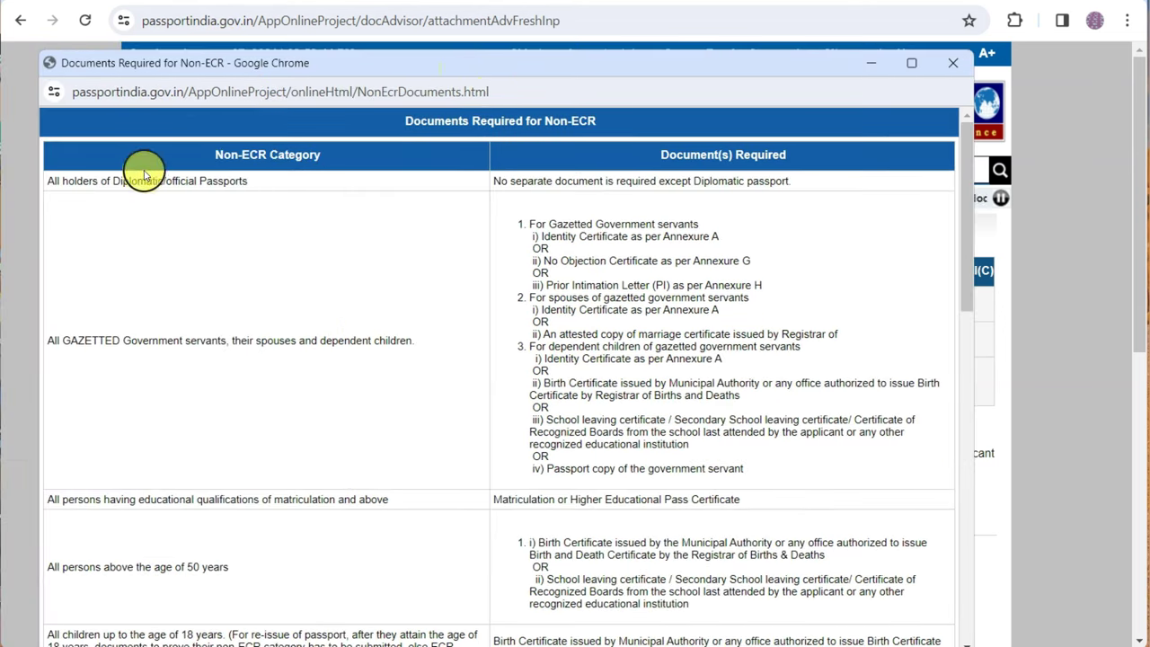
pyautogui.scroll(-3, 175, 251)
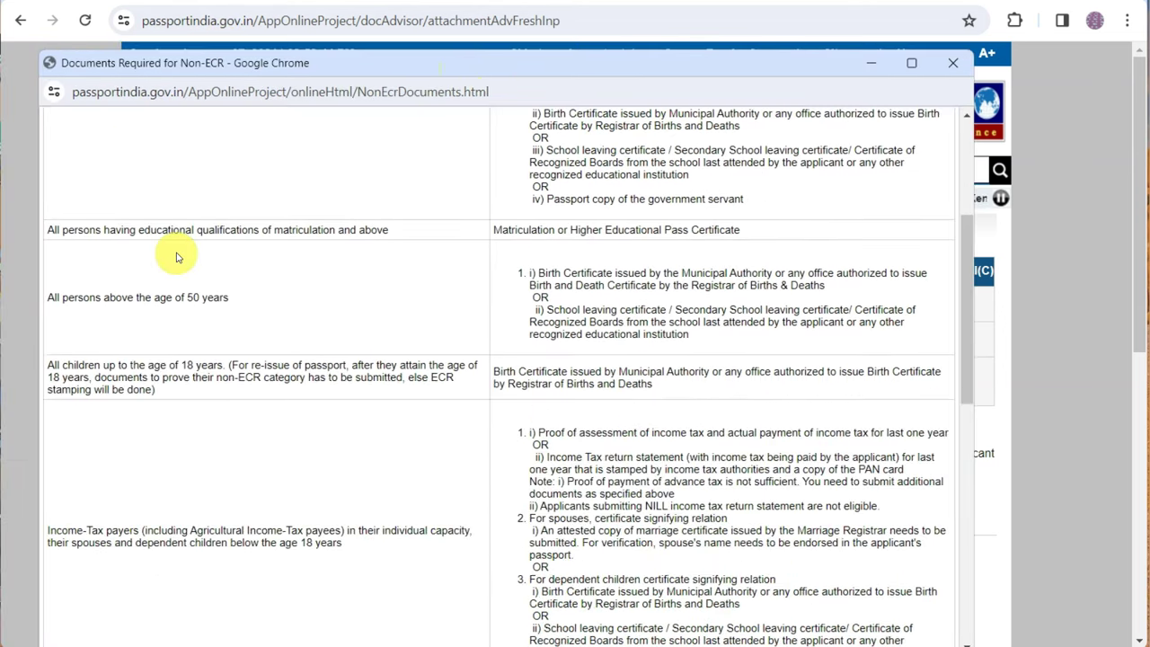
pyautogui.scroll(-2, 172, 252)
pyautogui.click(952, 62)
# Highlight the indicative-information and APO/RPO-decision notes, then start a new fresh-passport query
pyautogui.click(681, 556)
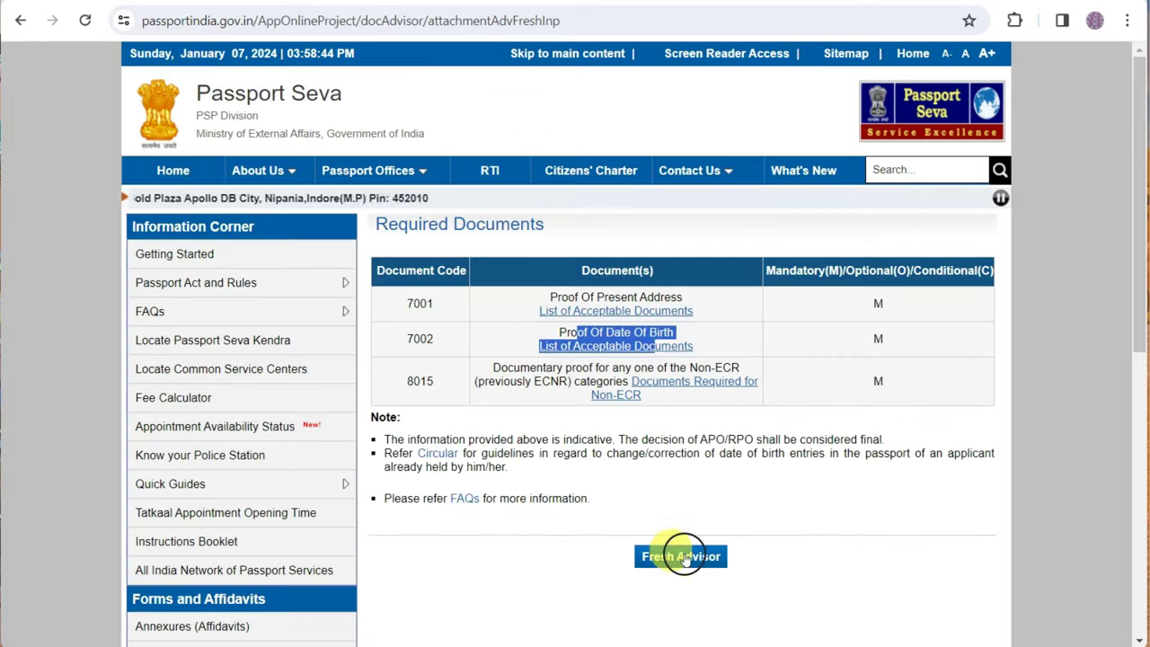
pyautogui.moveTo(386, 440); pyautogui.dragTo(872, 438)
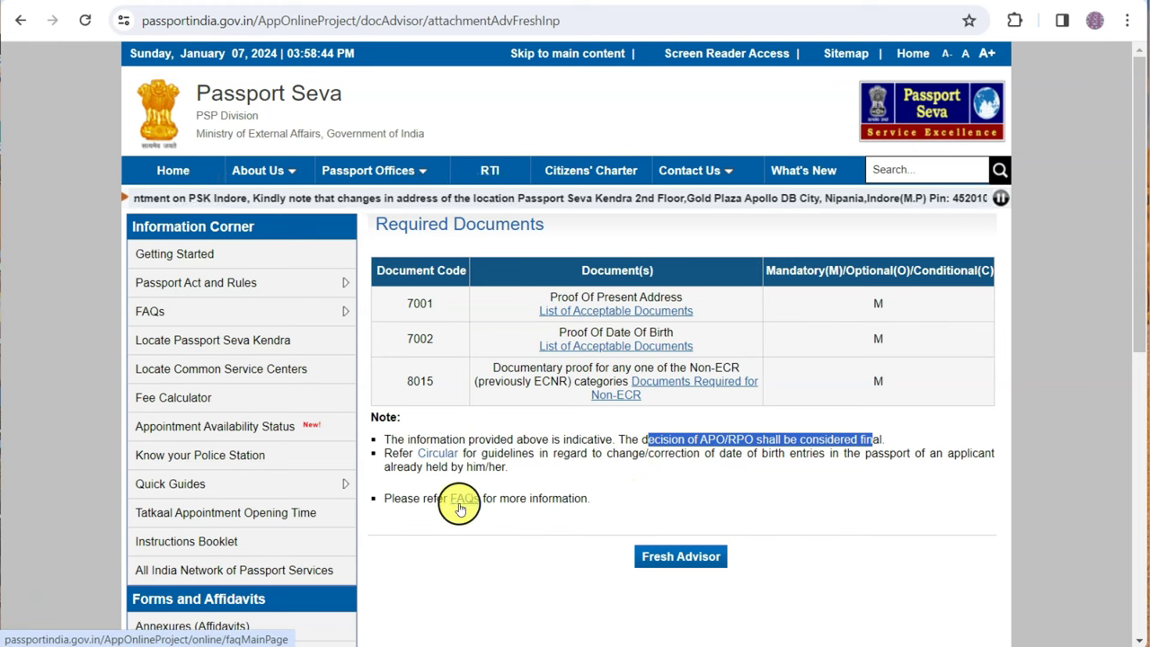
pyautogui.moveTo(501, 440); pyautogui.dragTo(830, 434)
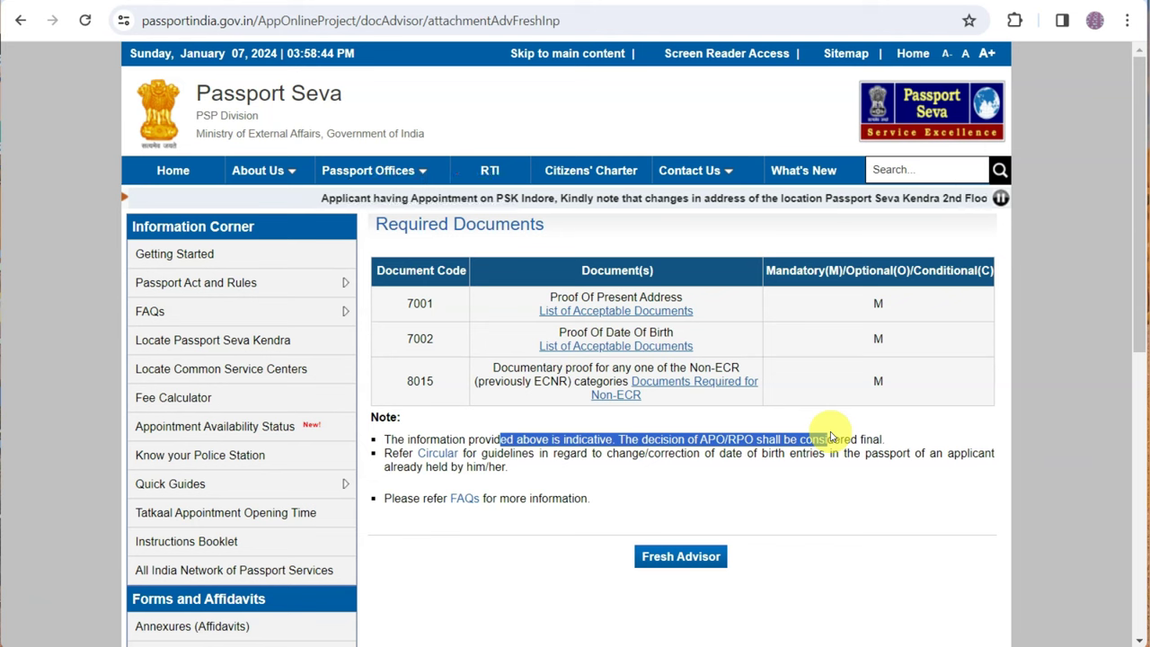
pyautogui.click(650, 556)
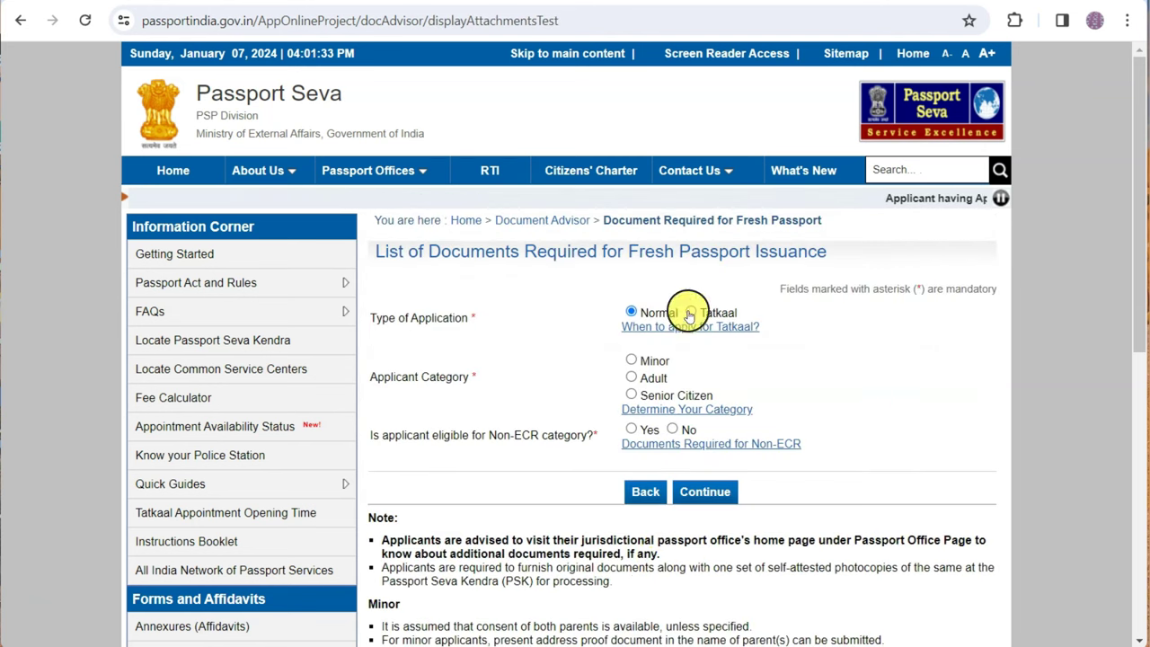